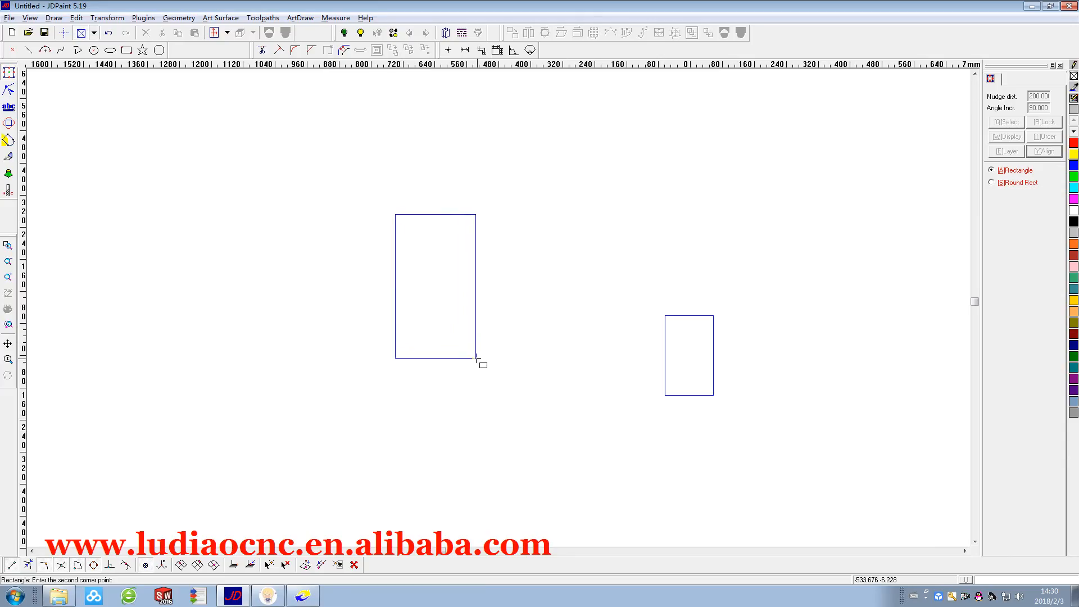
# Finish drawing the new upright rectangle away from the small blue one and scale it to 300 mm wide by 400 mm high
pyautogui.click(477, 358)
pyautogui.rightClick(529, 296)
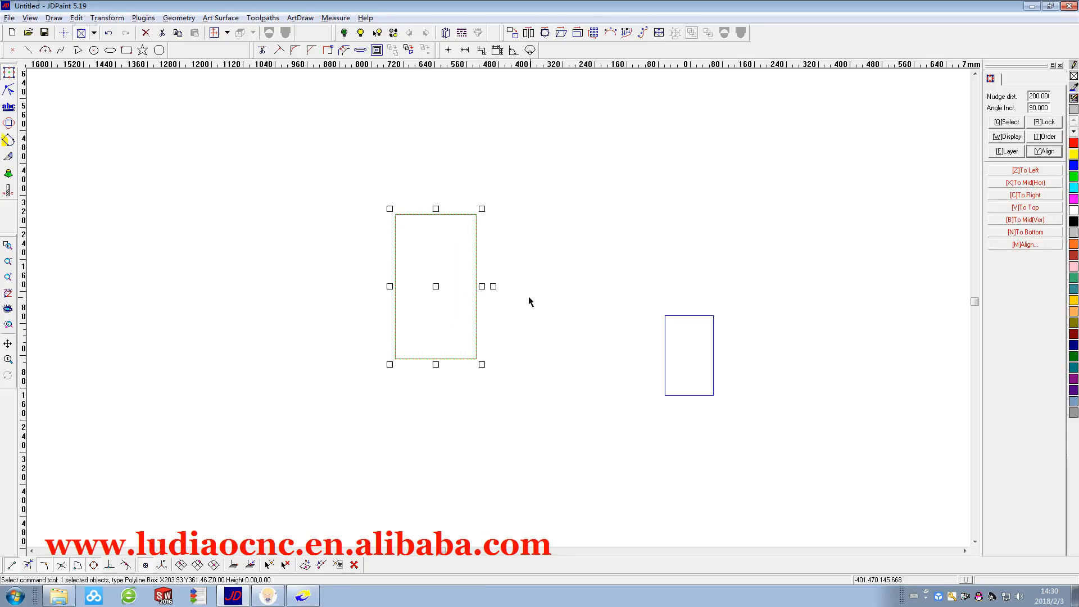
pyautogui.press('5')
pyautogui.click(504, 262)
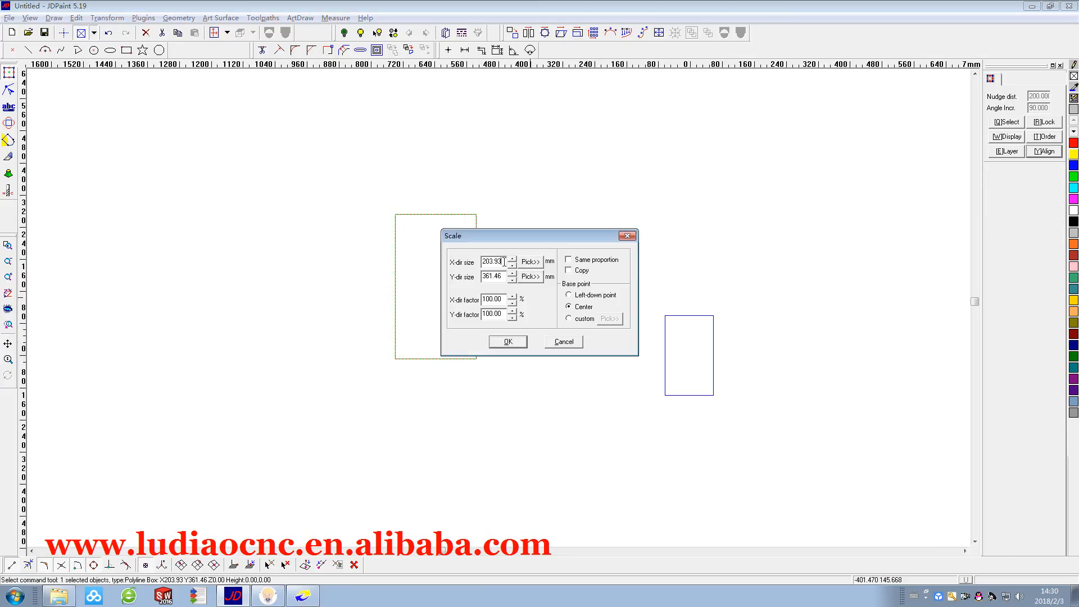
pyautogui.write('3')
pyautogui.write('400')
pyautogui.click(504, 343)
pyautogui.moveTo(531, 394); pyautogui.dragTo(283, 151)
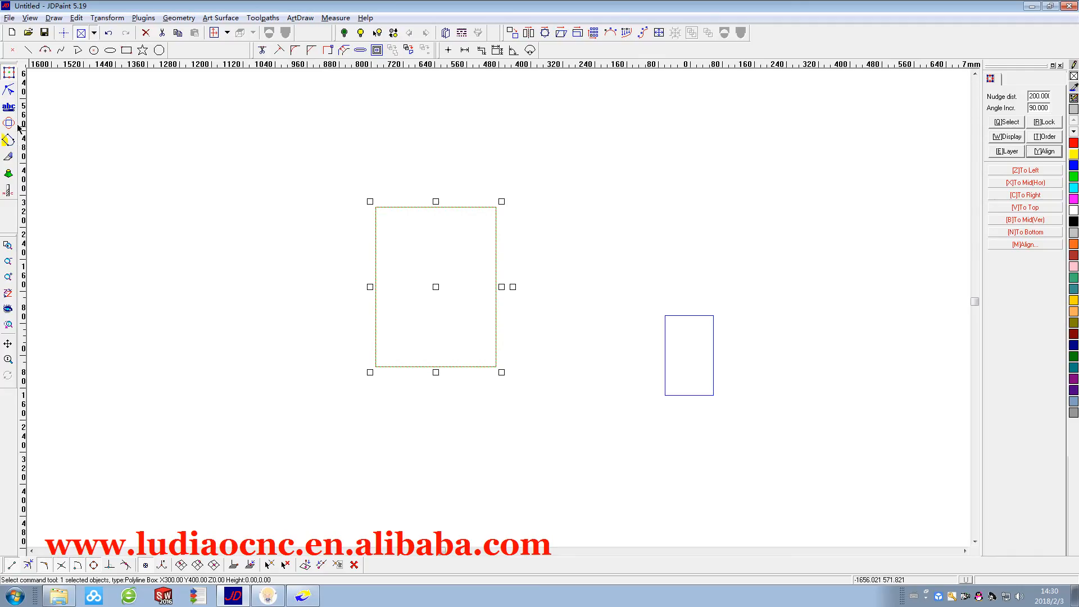
# Add parallel lines offset 30 mm inward from the rectangle's left, right and top edges
pyautogui.click(28, 50)
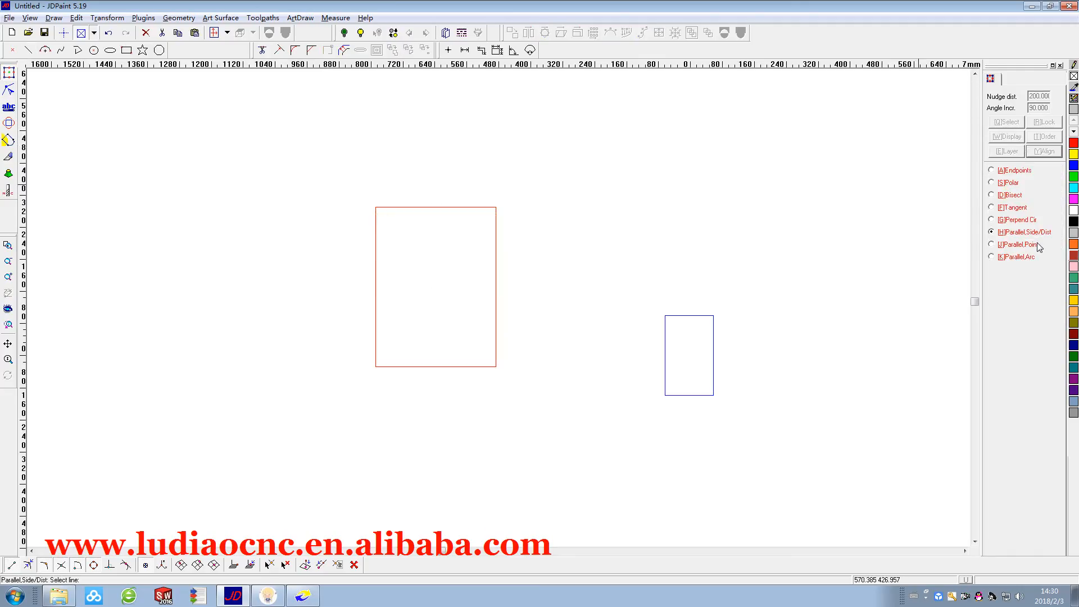
pyautogui.click(376, 275)
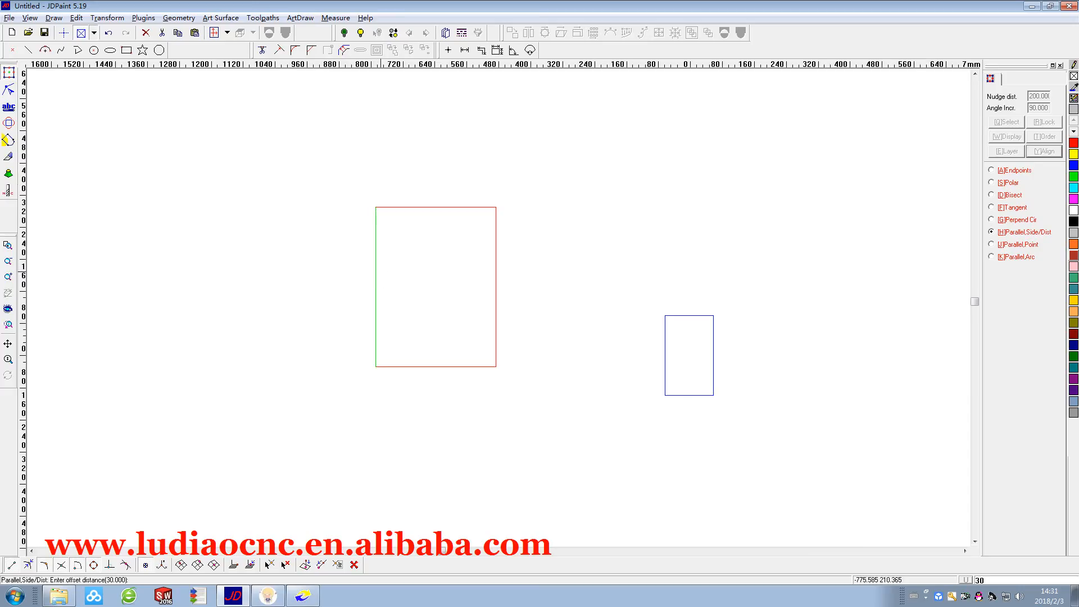
pyautogui.press('Return')
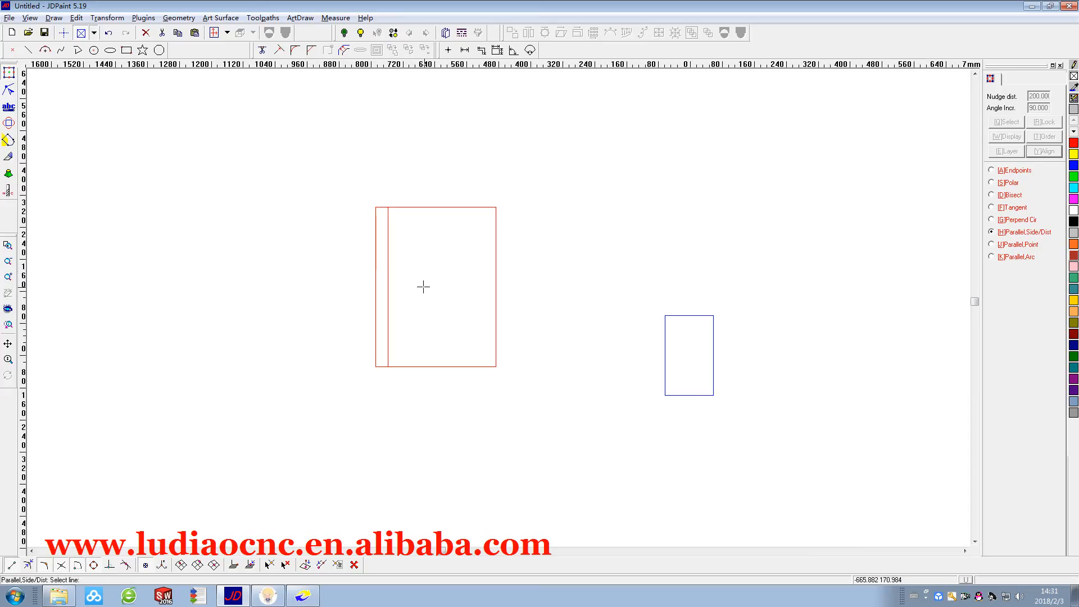
pyautogui.click(496, 307)
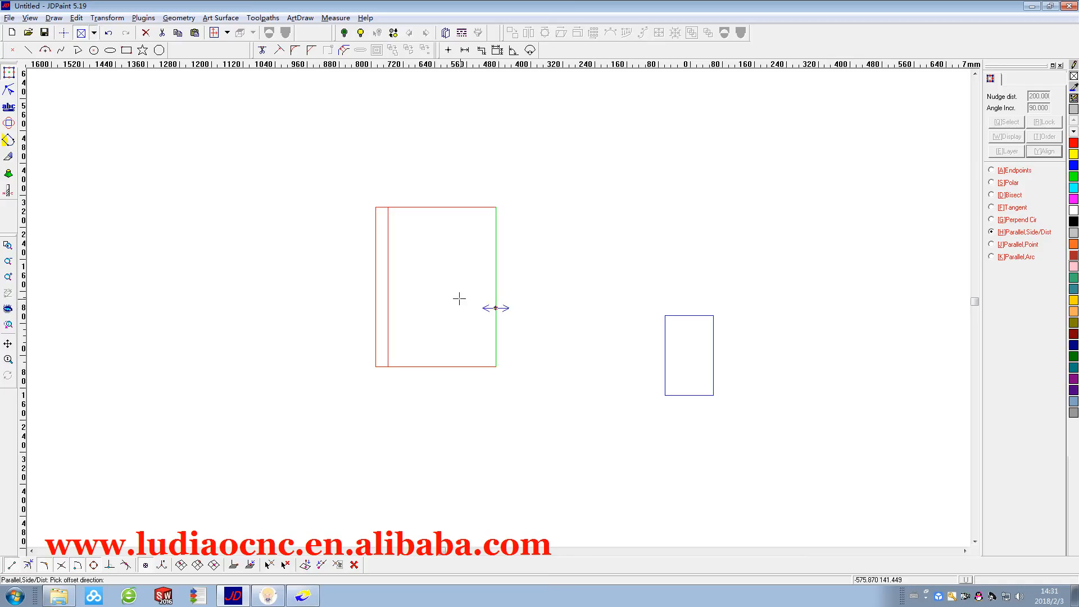
pyautogui.press('Return')
pyautogui.click(457, 208)
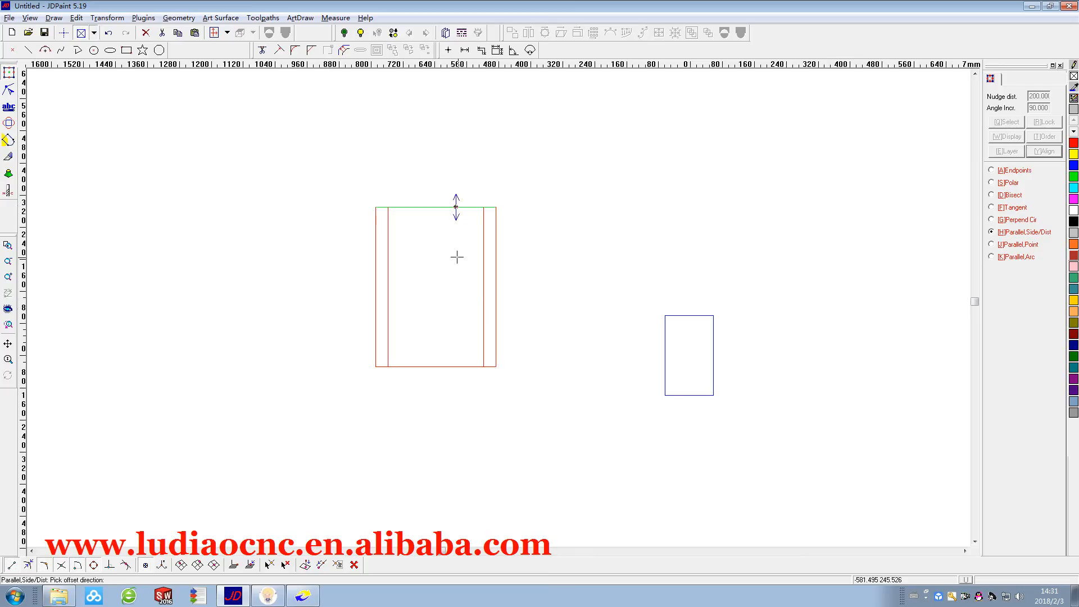
pyautogui.press('Return')
pyautogui.press('Escape')
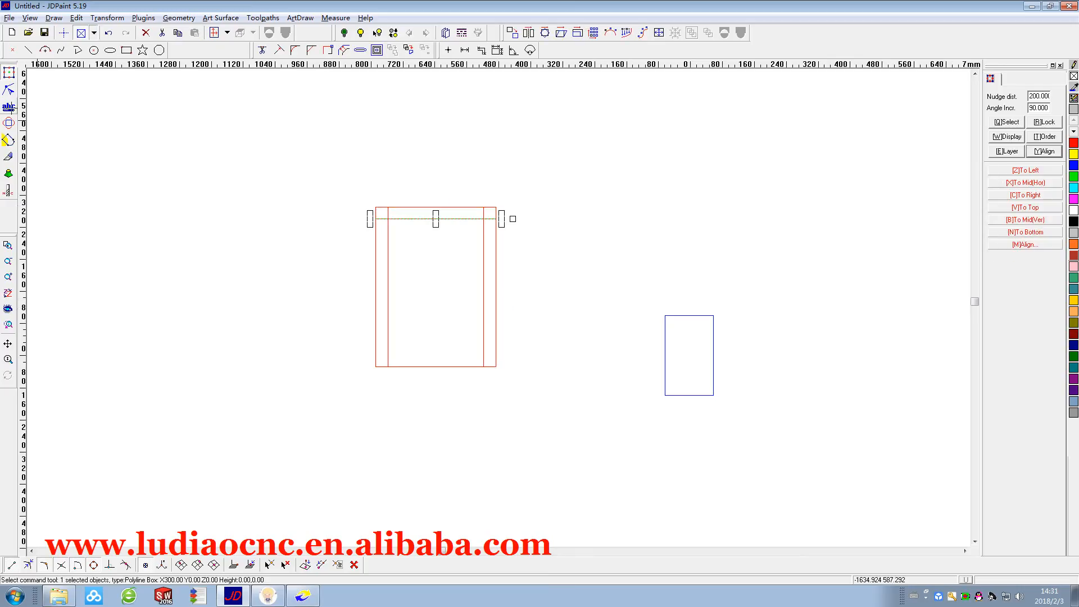
# Draw a three-point arc between the two upper intersections of the offset lines, passing through the middle of the rectangle's top edge
pyautogui.click(45, 50)
pyautogui.scroll(2, 391, 218)
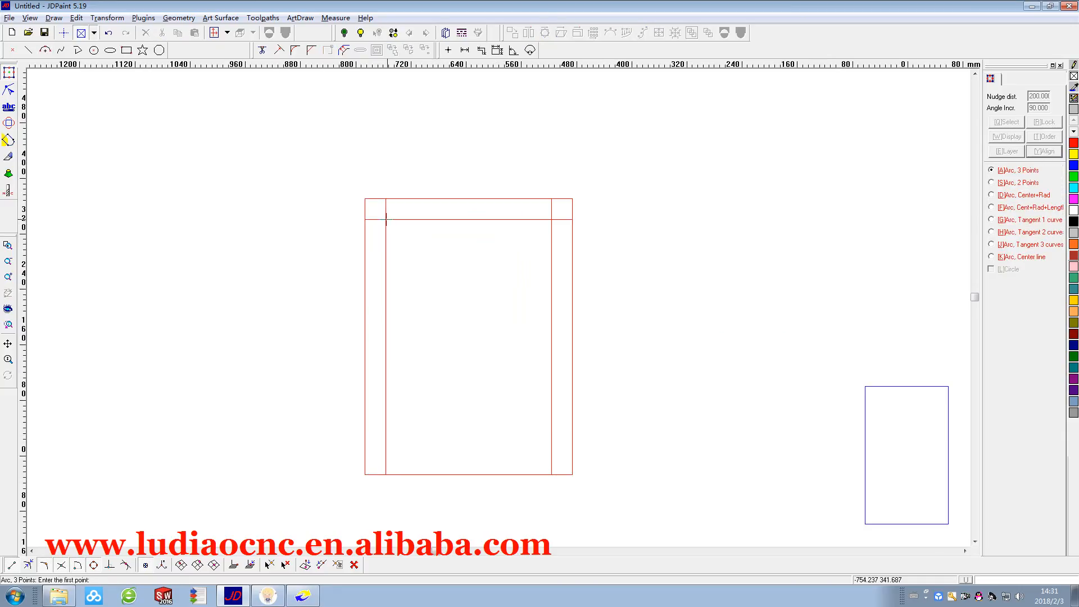
pyautogui.click(386, 220)
pyautogui.click(474, 198)
pyautogui.click(552, 219)
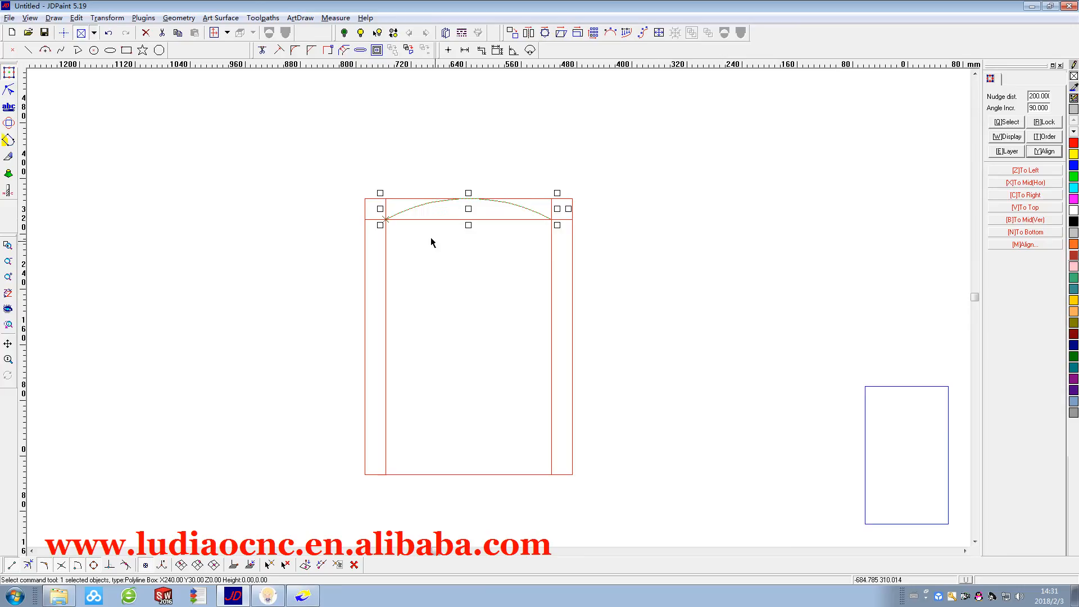
# Curve-trim the horizontal line below the arc, the vertical stubs beside it and the rectangle's upper corners to leave an arched top
pyautogui.scroll(-1, 425, 224)
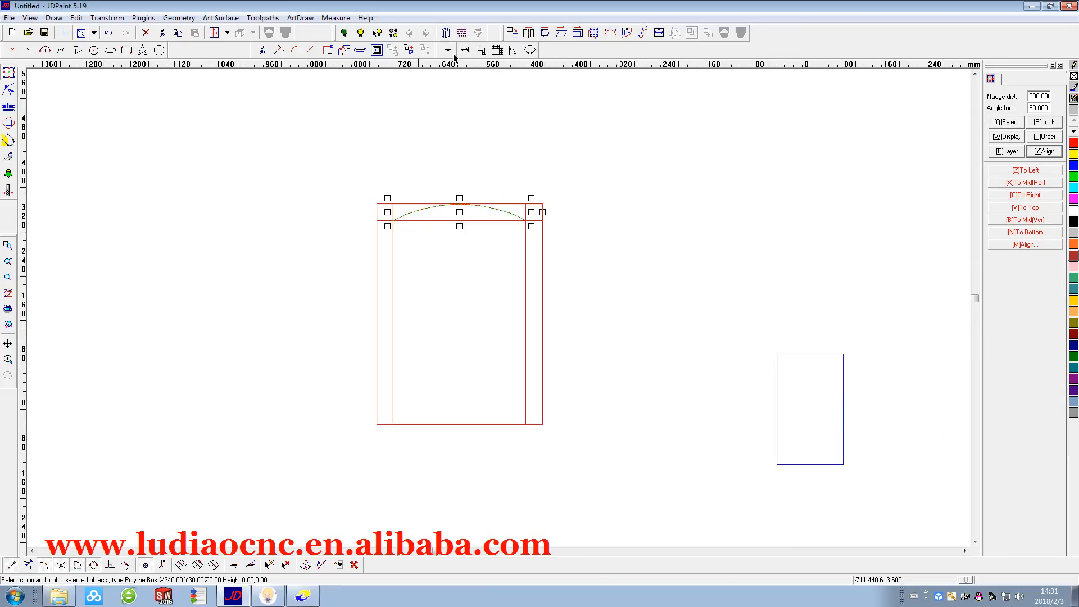
pyautogui.click(262, 50)
pyautogui.scroll(1, 380, 199)
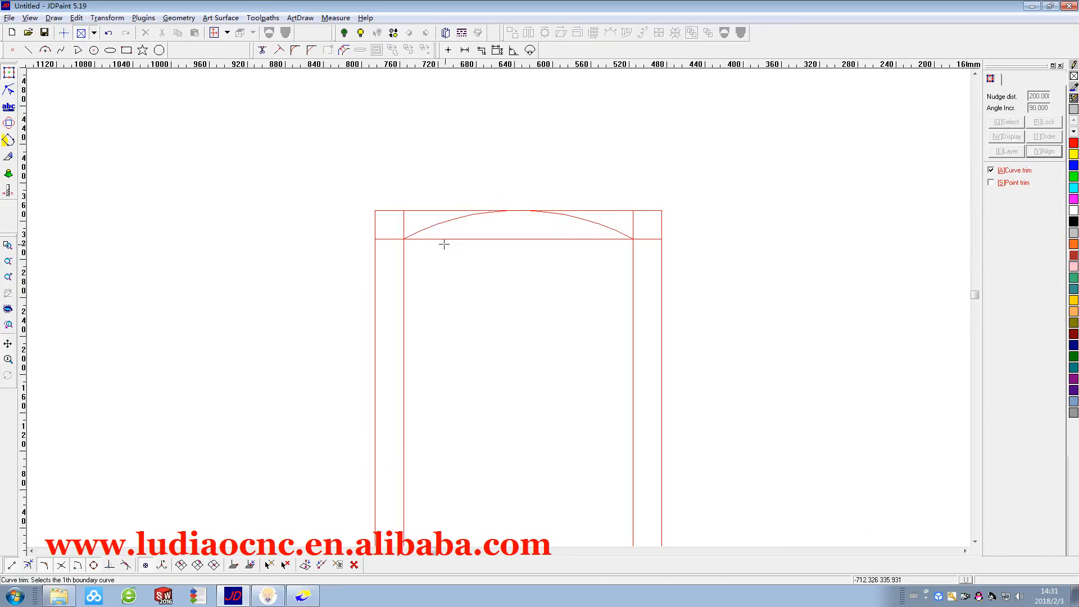
pyautogui.click(436, 223)
pyautogui.rightClick(573, 280)
pyautogui.click(562, 239)
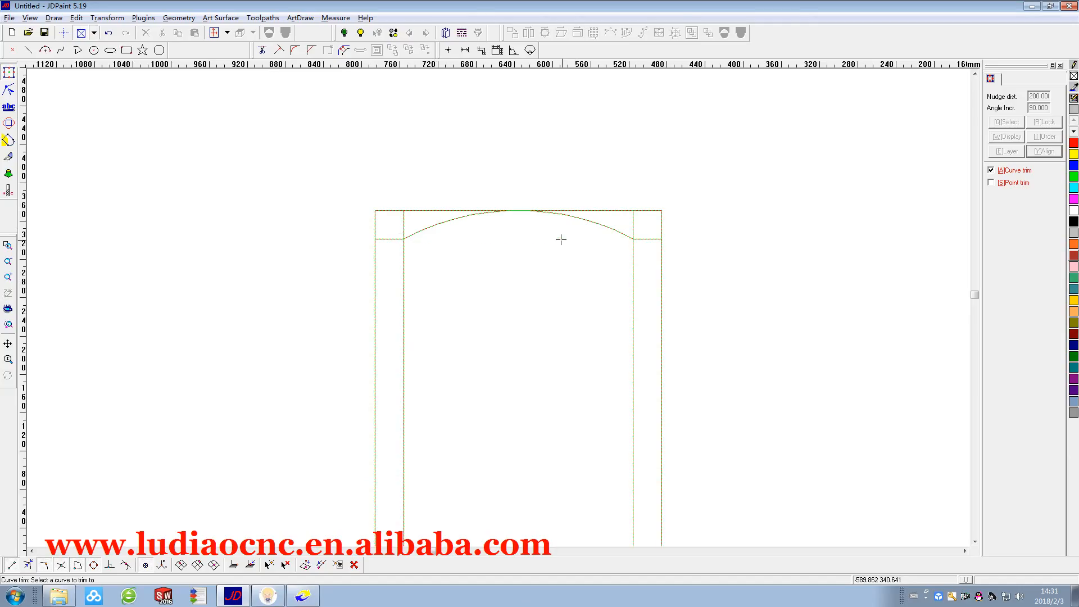
pyautogui.click(632, 226)
pyautogui.click(405, 222)
pyautogui.click(406, 211)
pyautogui.click(626, 212)
pyautogui.rightClick(712, 239)
pyautogui.click(713, 238)
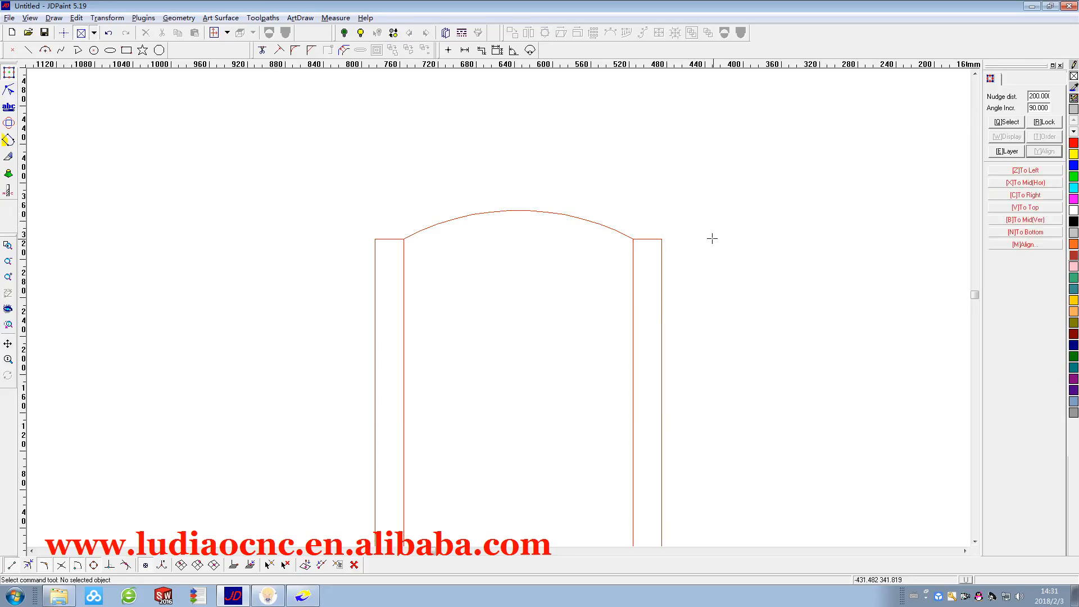
# Delete the two inner vertical offset lines from the arched panel
pyautogui.moveTo(650, 332); pyautogui.dragTo(399, 309)
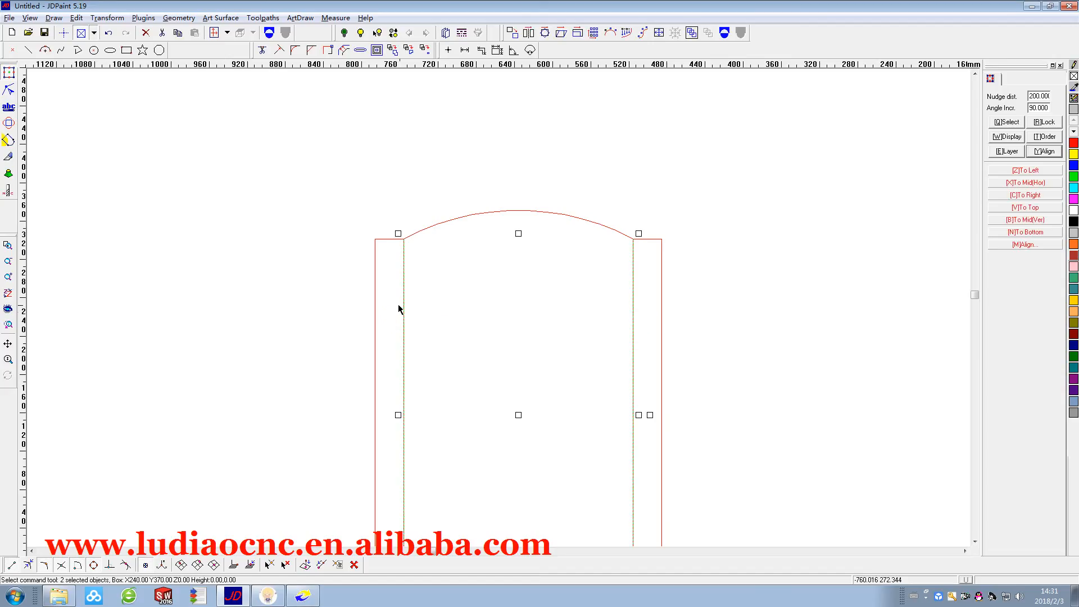
pyautogui.press('Delete')
pyautogui.scroll(-4, 400, 307)
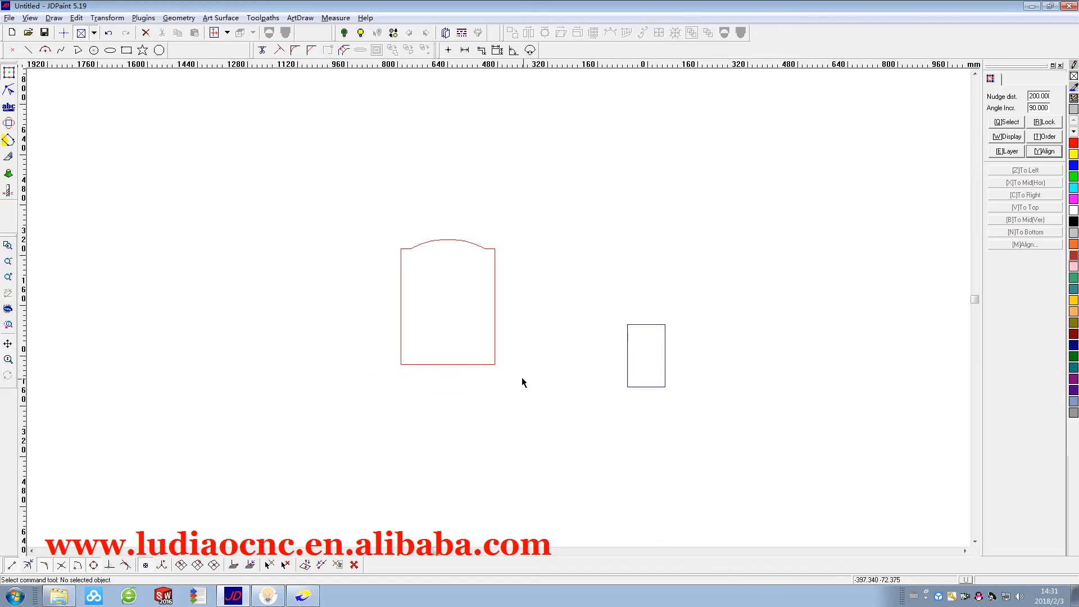
# Combine the arched panel's curves into one object and merge its break points
pyautogui.moveTo(522, 378); pyautogui.dragTo(355, 220)
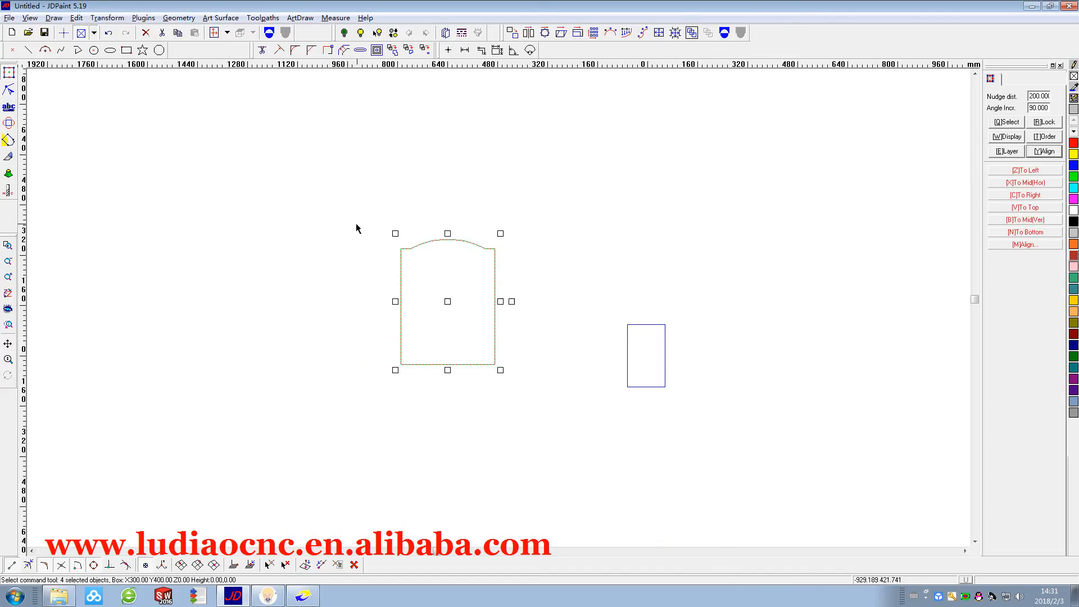
pyautogui.click(270, 33)
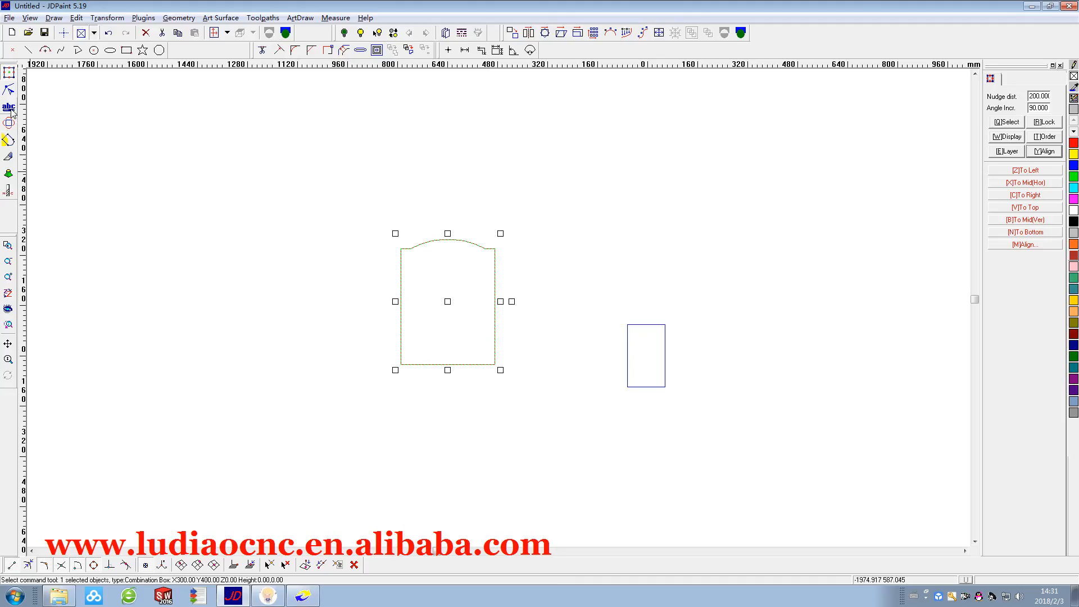
pyautogui.click(10, 91)
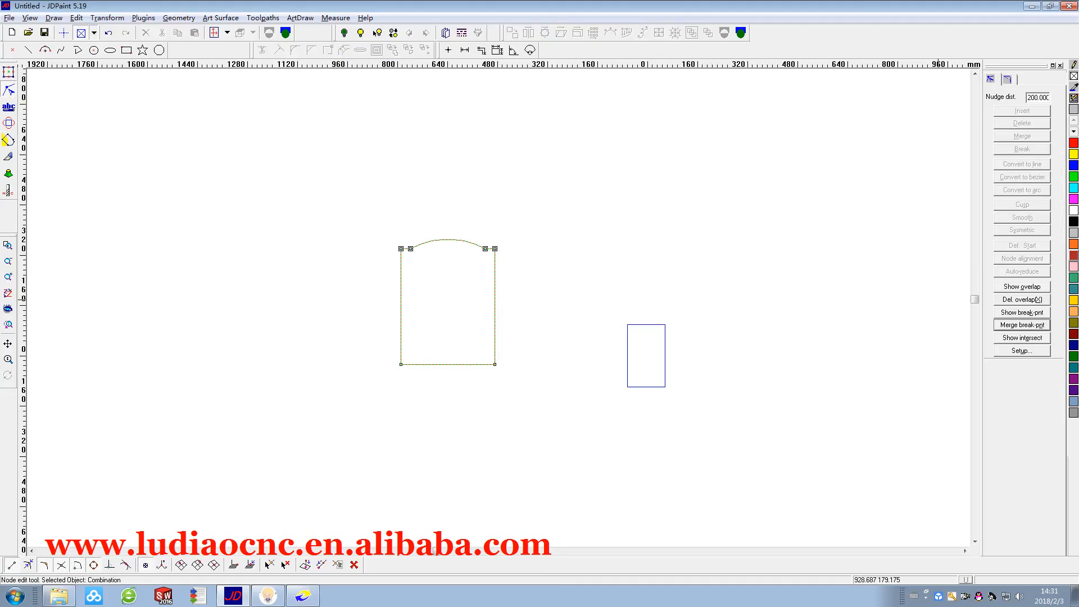
pyautogui.click(1033, 313)
pyautogui.click(1029, 327)
pyautogui.click(8, 72)
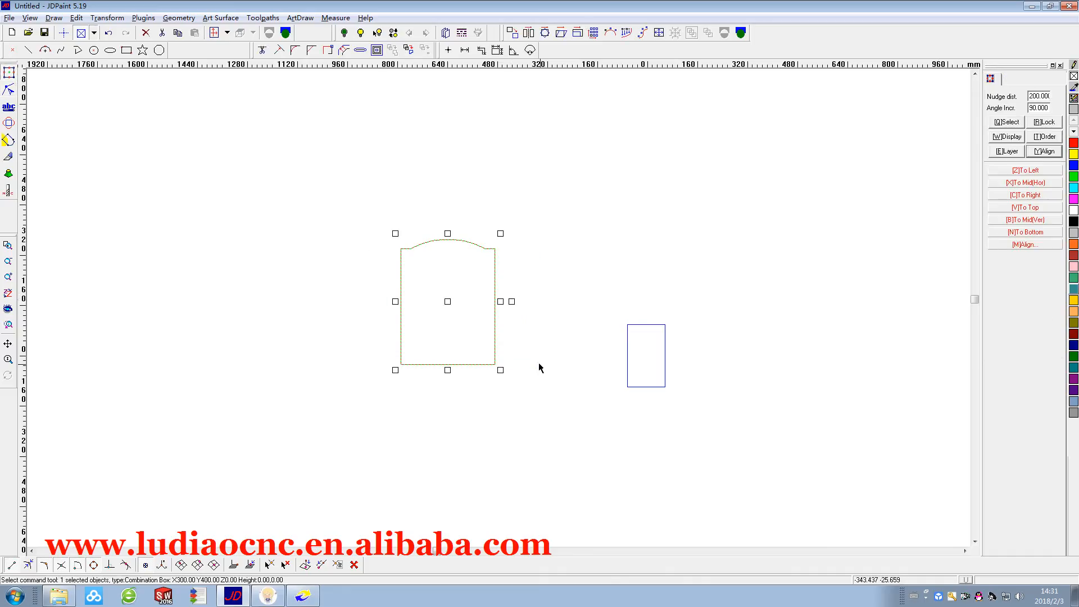
pyautogui.moveTo(539, 364); pyautogui.dragTo(299, 189)
# Draw a second rectangle beside the arched panel and scale it to 380 mm wide by 480 mm high
pyautogui.click(126, 50)
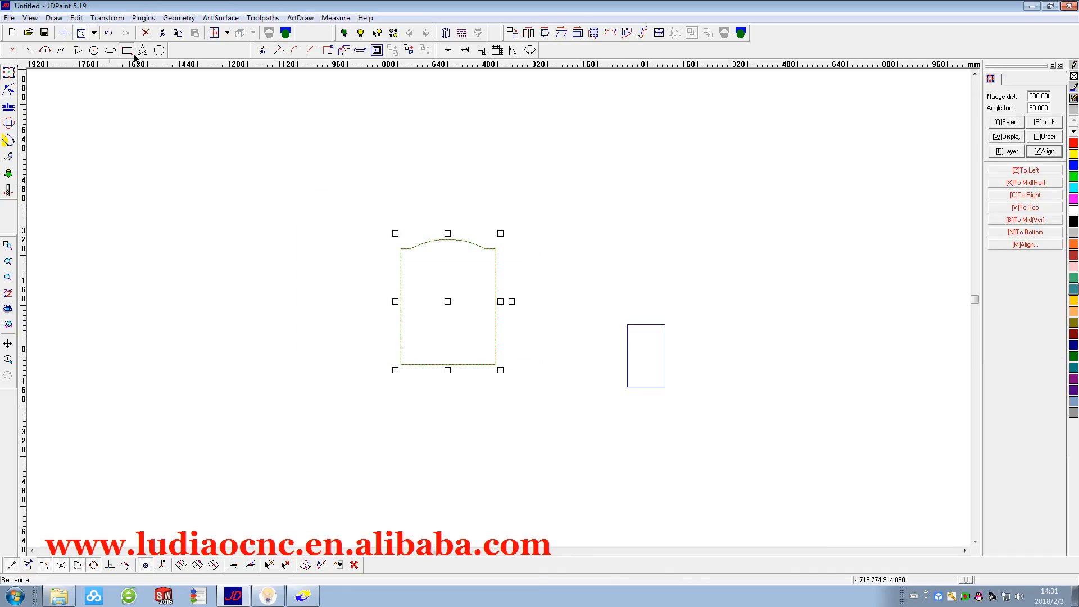
pyautogui.click(298, 207)
pyautogui.click(338, 298)
pyautogui.rightClick(380, 229)
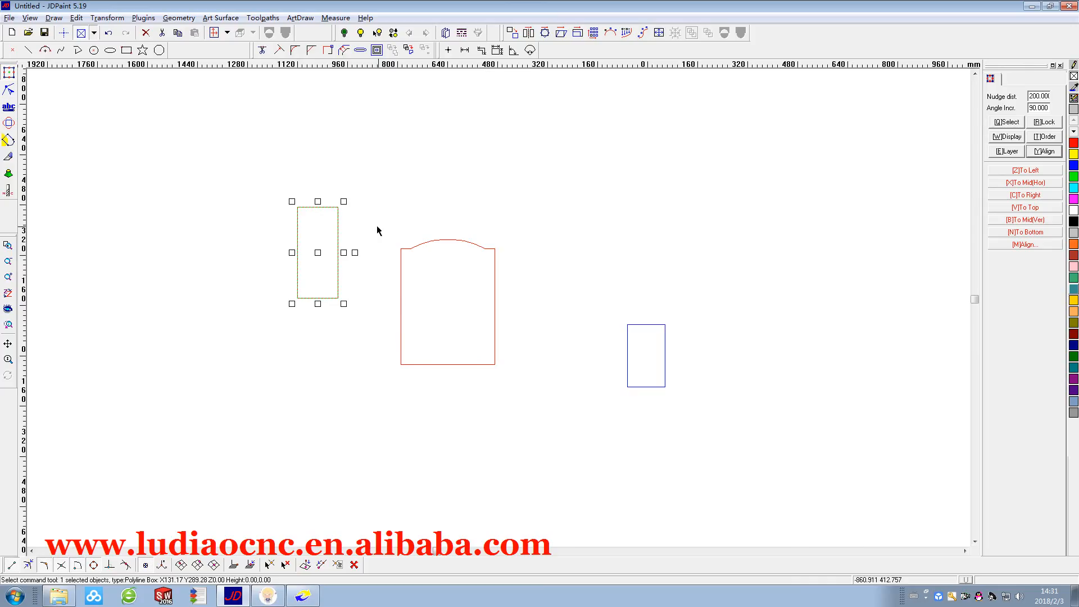
pyautogui.hotkey('ctrl', '5')
pyautogui.doubleClick(502, 262)
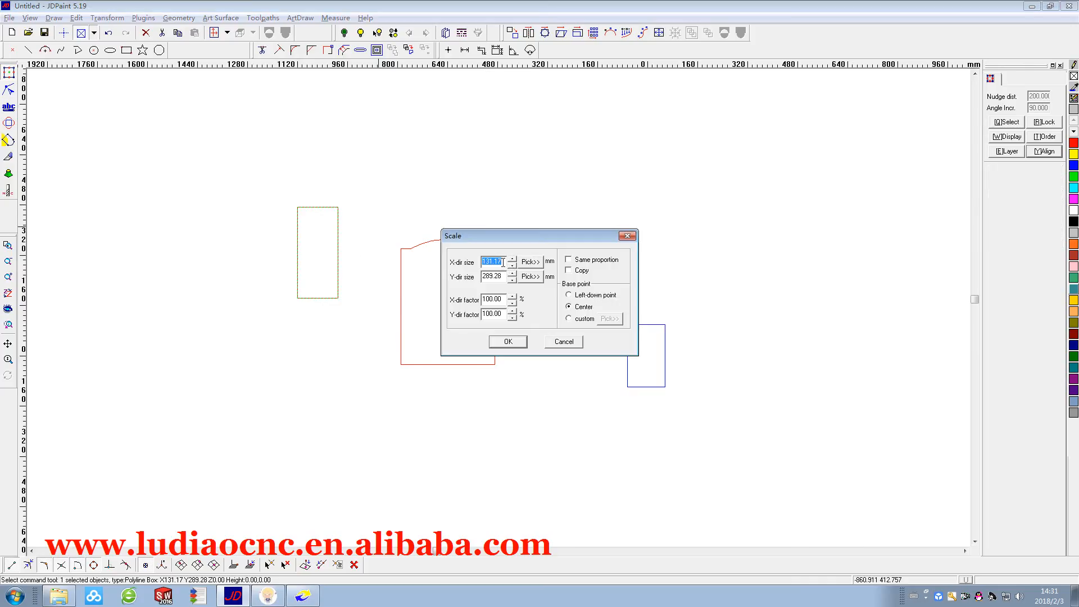
pyautogui.write('380')
pyautogui.doubleClick(500, 276)
pyautogui.write('480')
pyautogui.click(508, 341)
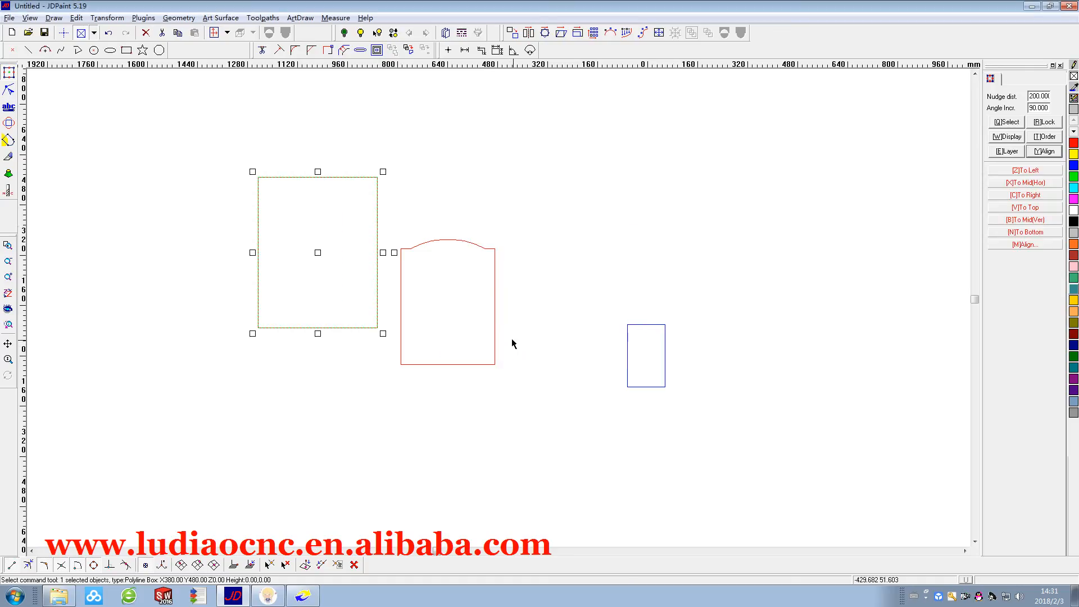
# Align the 380 × 480 mm rectangle to the arched outline, centred both horizontally and vertically
pyautogui.click(1024, 245)
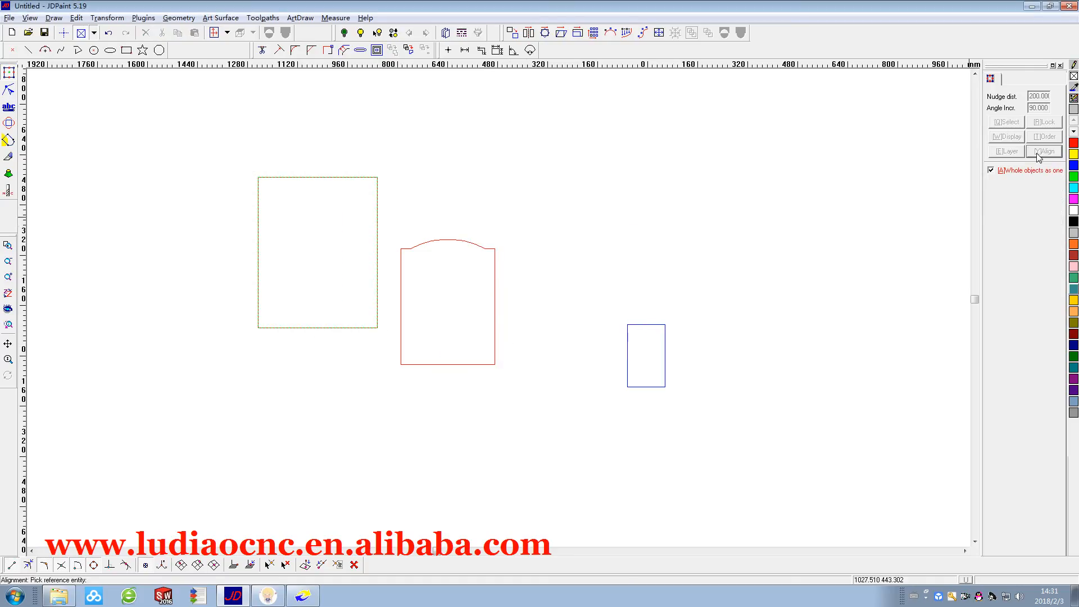
pyautogui.rightClick(591, 253)
pyautogui.click(1047, 151)
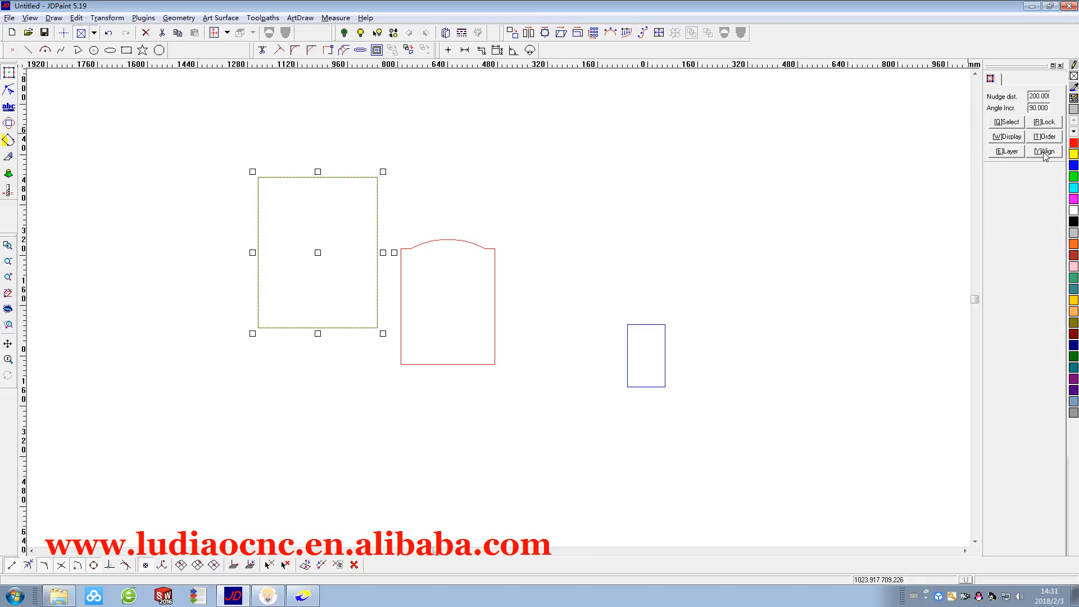
pyautogui.click(1047, 151)
pyautogui.click(1023, 243)
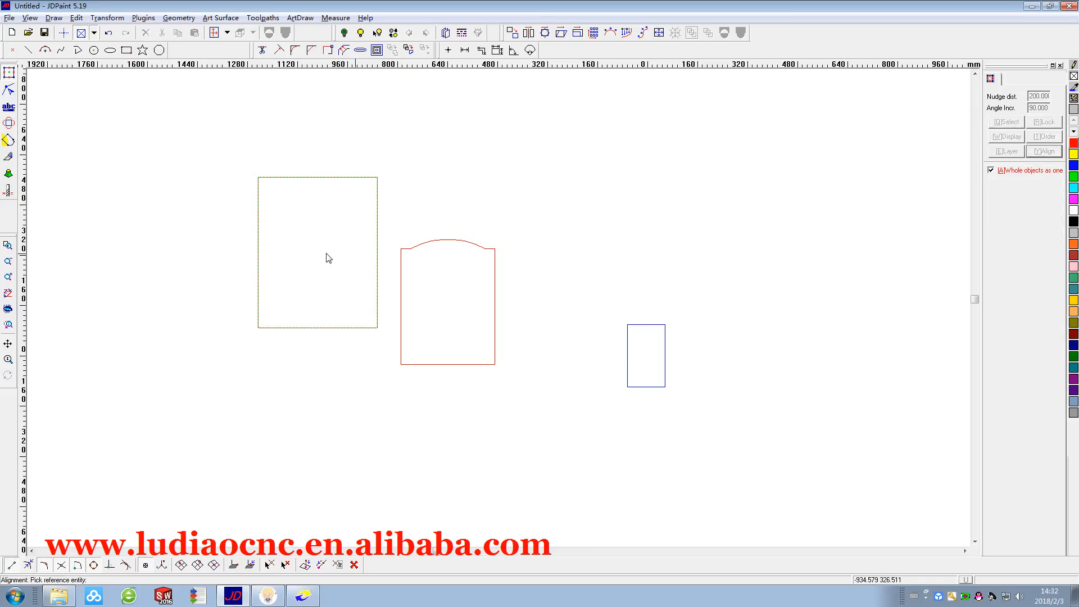
pyautogui.click(402, 296)
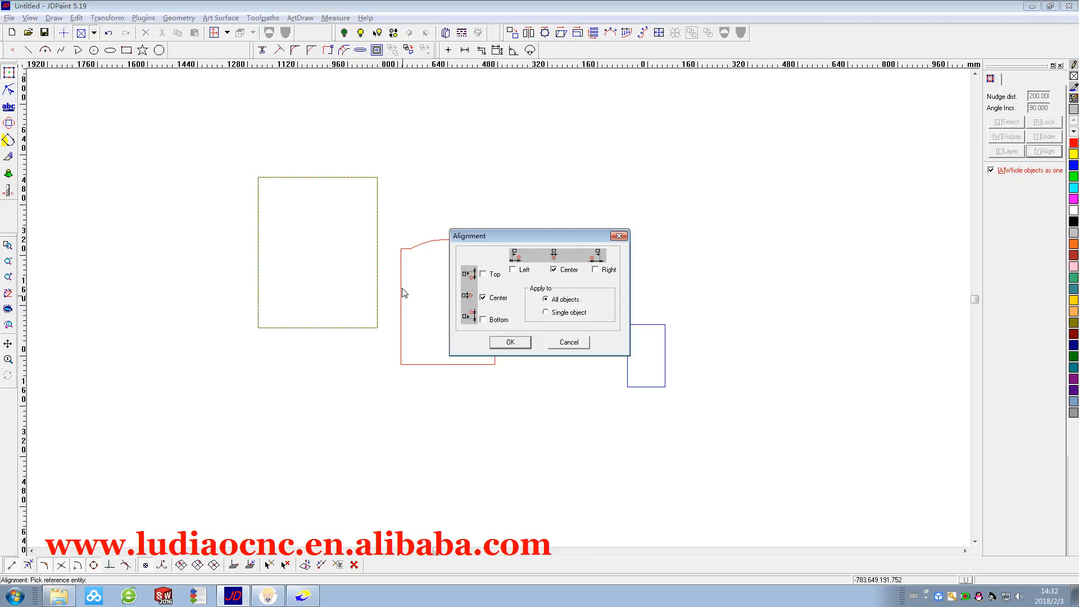
pyautogui.click(499, 341)
pyautogui.click(599, 370)
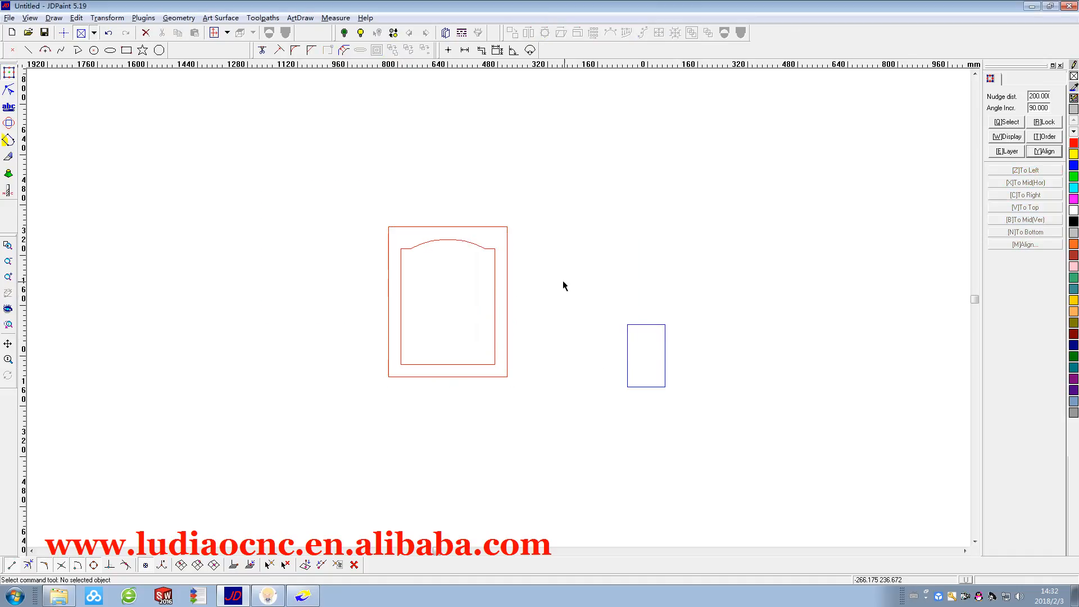
# Set up a corner pocket toolpath on the arched panel outline with a cut depth of 7 mm
pyautogui.scroll(3, 417, 294)
pyautogui.scroll(-4, 410, 292)
pyautogui.scroll(3, 412, 290)
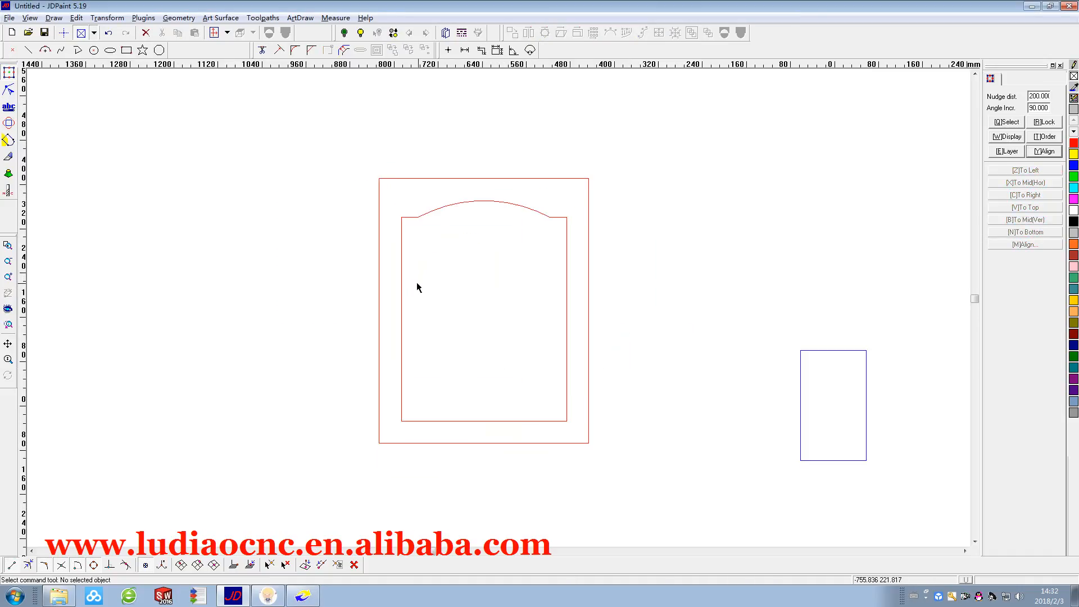
pyautogui.click(432, 212)
pyautogui.scroll(-2, 431, 211)
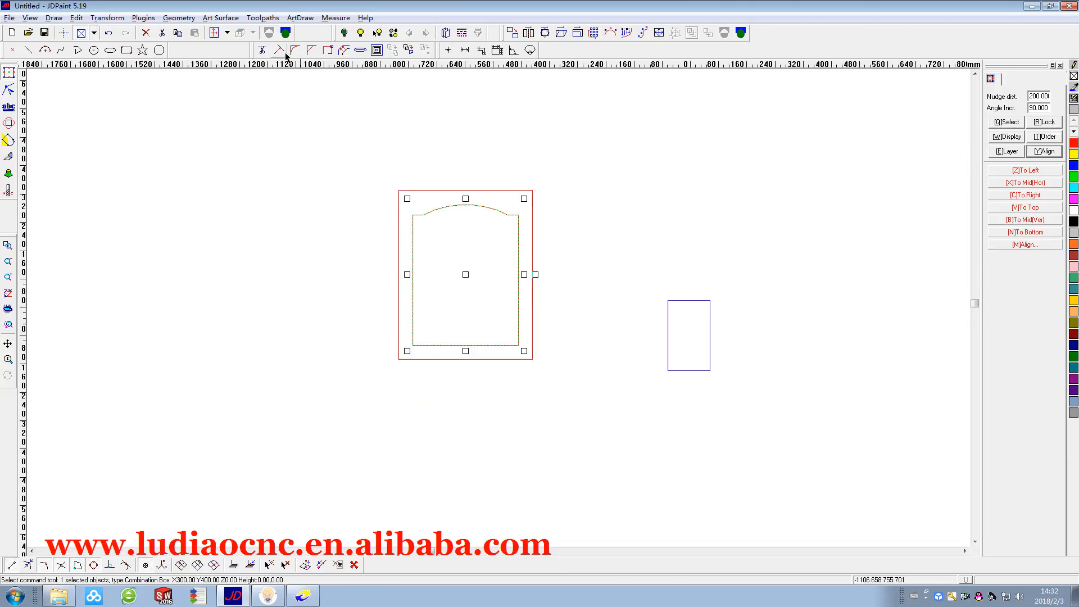
pyautogui.click(263, 18)
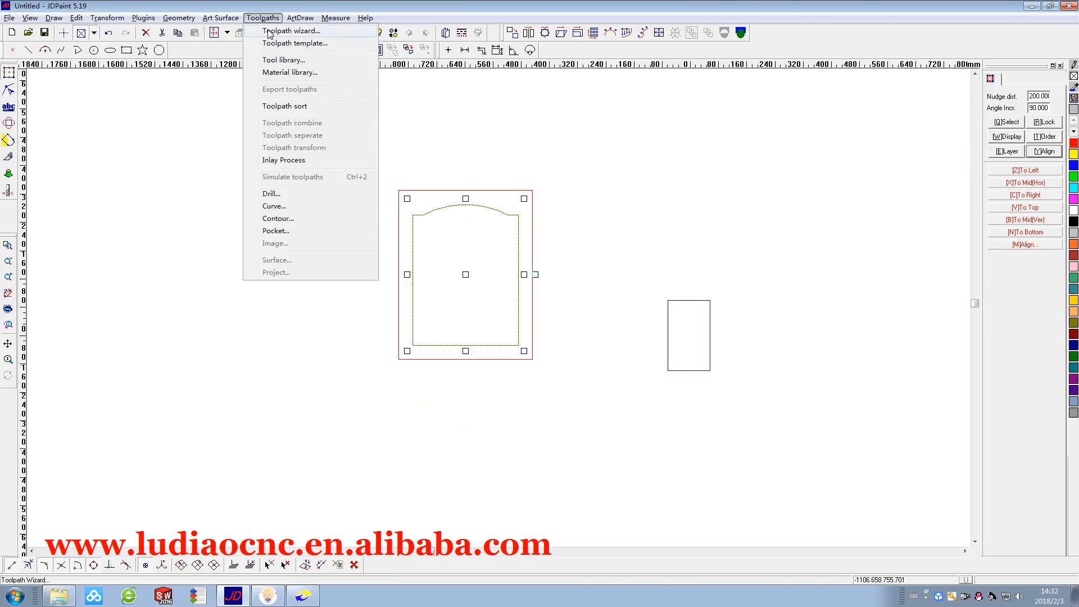
pyautogui.click(271, 31)
pyautogui.moveTo(542, 284); pyautogui.dragTo(542, 291)
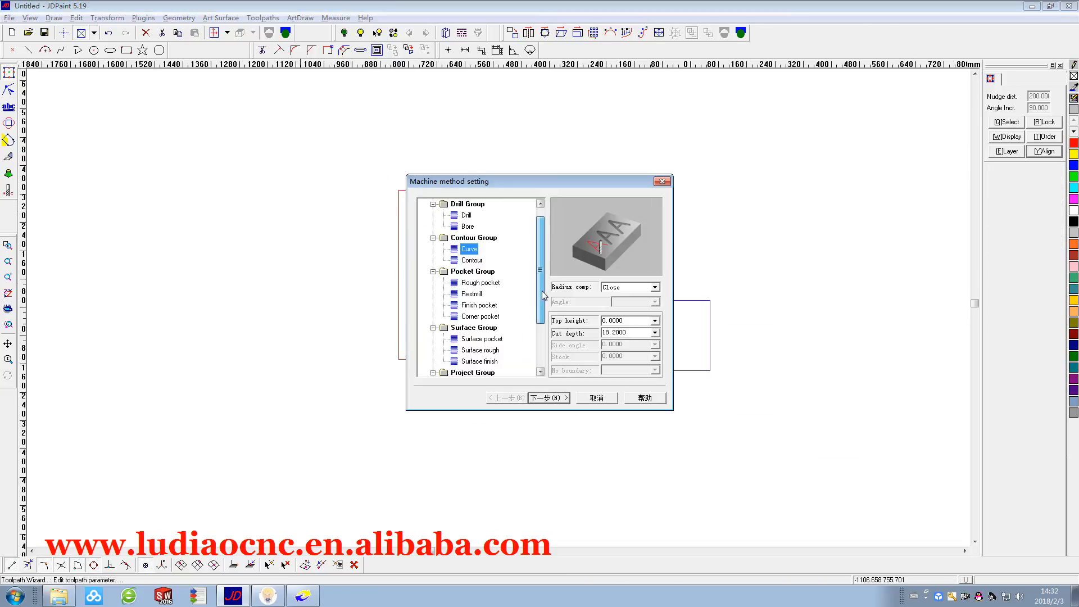
pyautogui.click(488, 317)
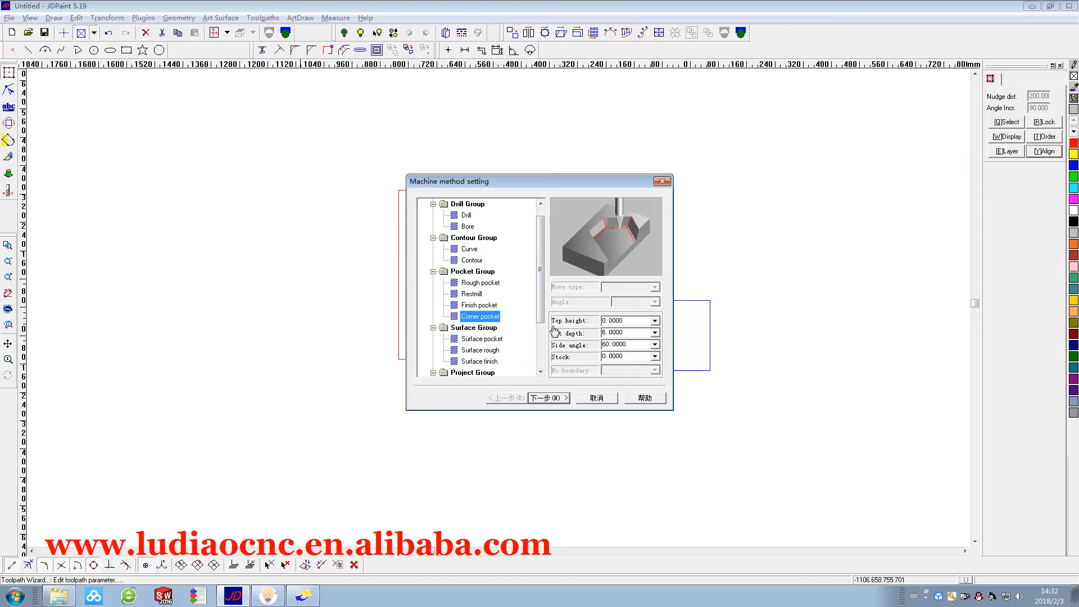
pyautogui.doubleClick(613, 334)
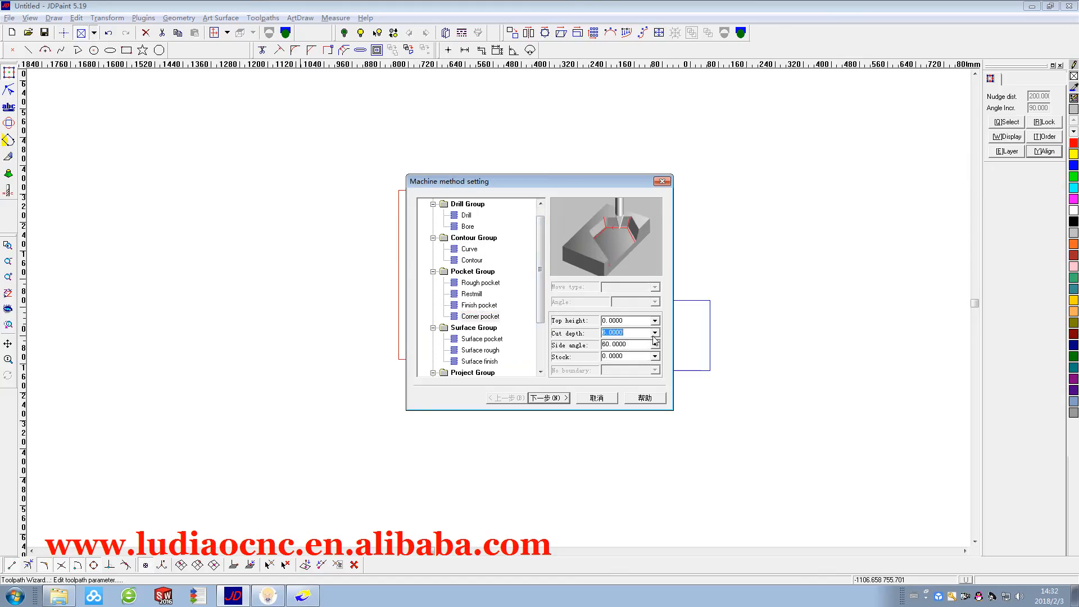
pyautogui.write('7')
pyautogui.doubleClick(633, 341)
pyautogui.click(548, 398)
# Choose the [TBig]JD-120-0.10-10.00 cutter, set the side downstep to 7 mm and generate the corner pocket toolpath
pyautogui.scroll(-2, 520, 313)
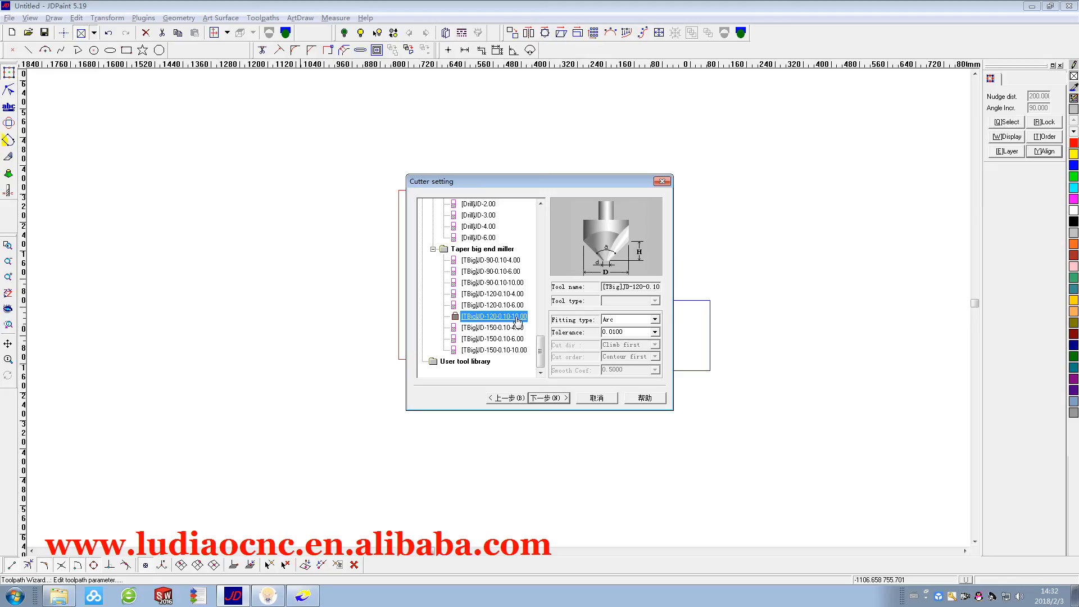
pyautogui.click(547, 400)
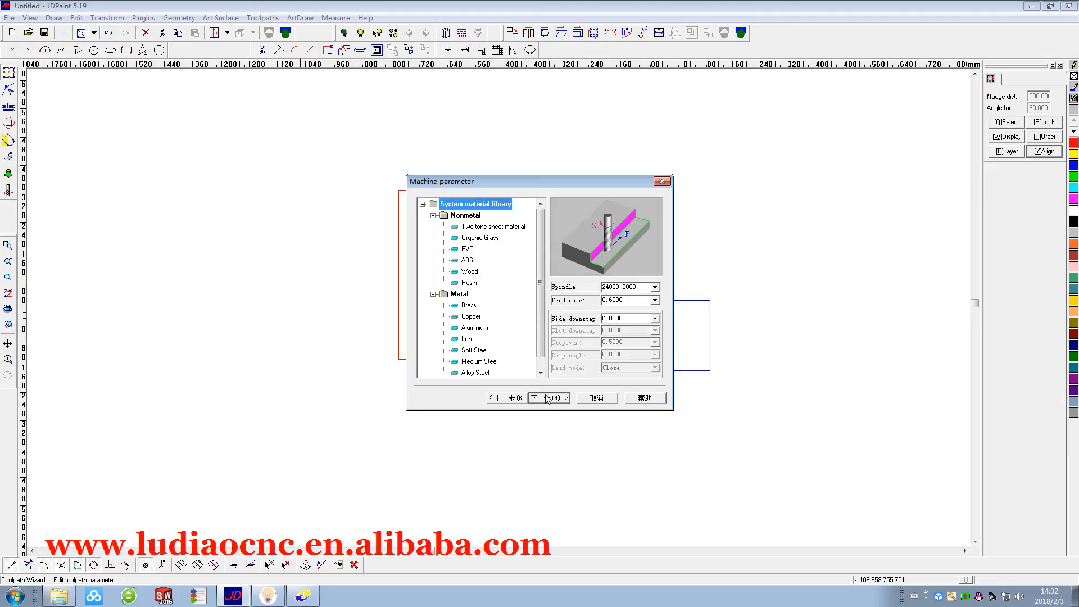
pyautogui.doubleClick(624, 320)
pyautogui.write('7')
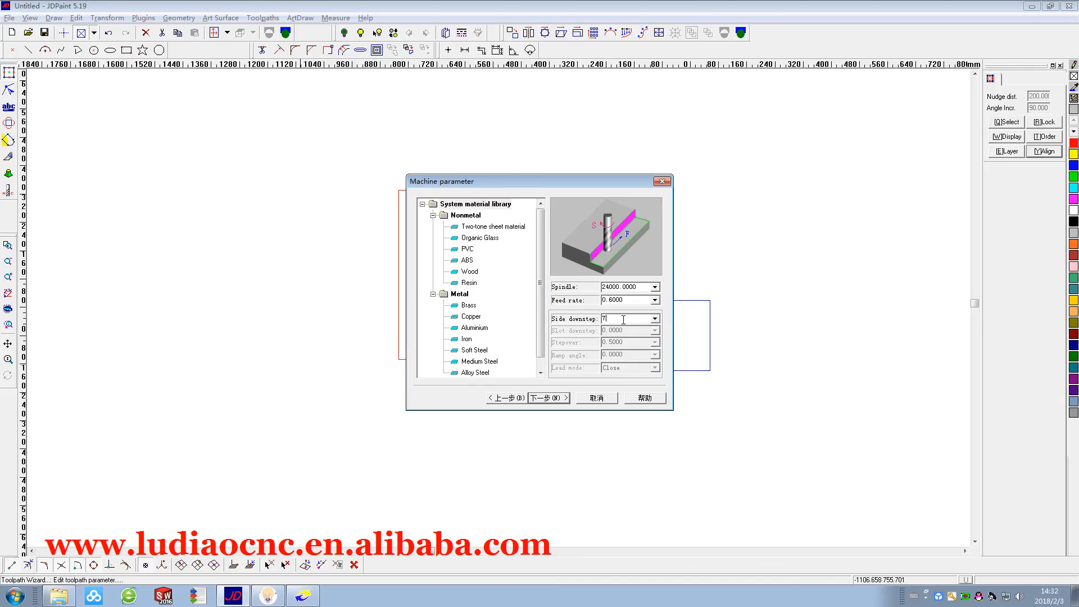
pyautogui.click(548, 398)
pyautogui.click(549, 398)
# Select both door outlines together with the toolpath and export the toolpath to the desktop as T1
pyautogui.scroll(5, 424, 224)
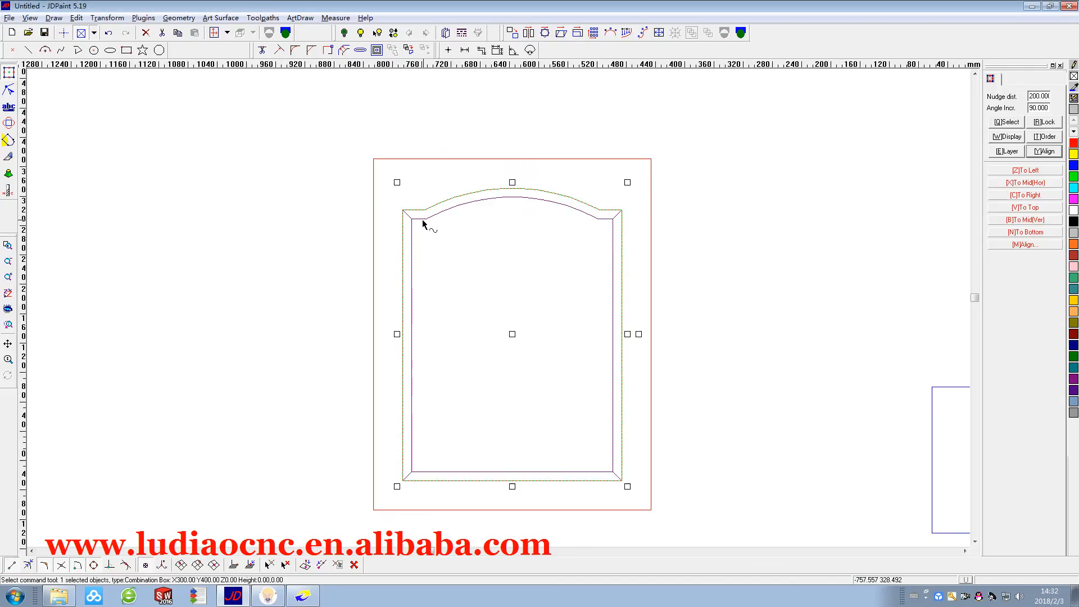
pyautogui.scroll(3, 424, 224)
pyautogui.scroll(-6, 422, 221)
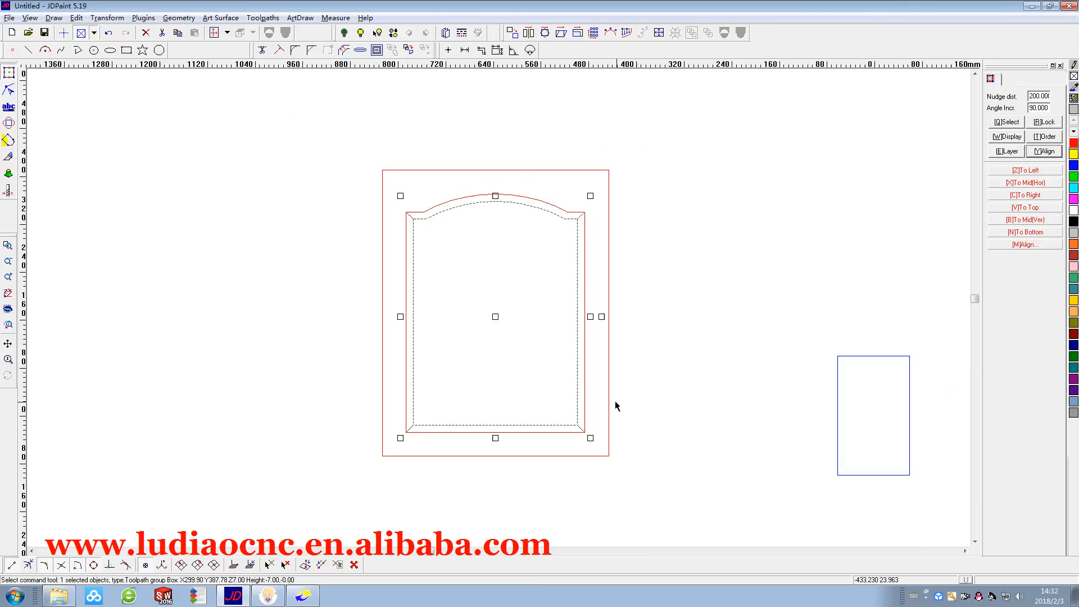
pyautogui.click(263, 18)
pyautogui.click(280, 90)
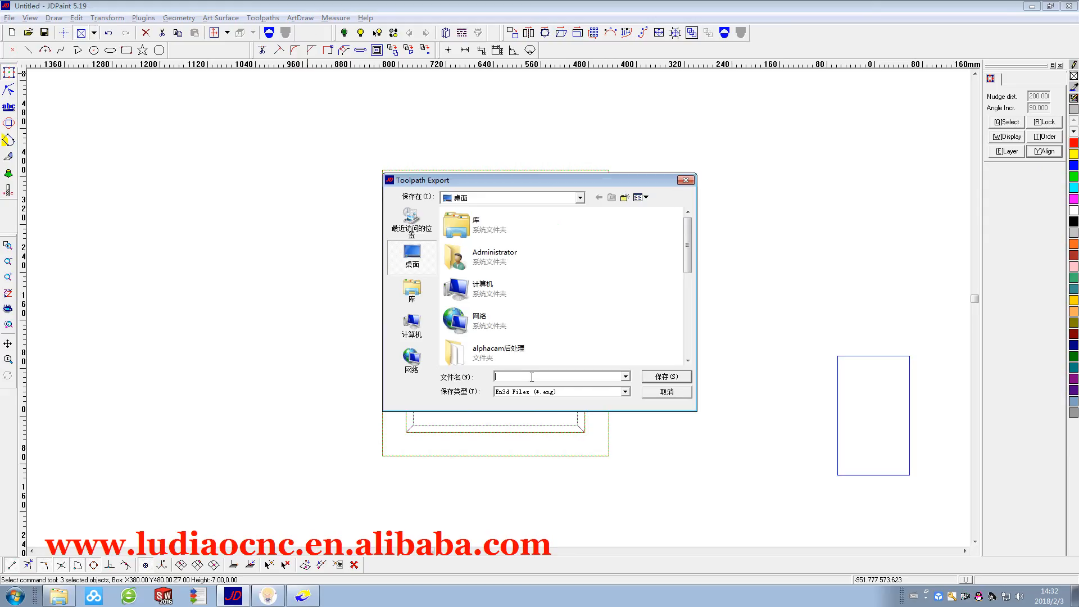
pyautogui.write('T1')
pyautogui.click(654, 381)
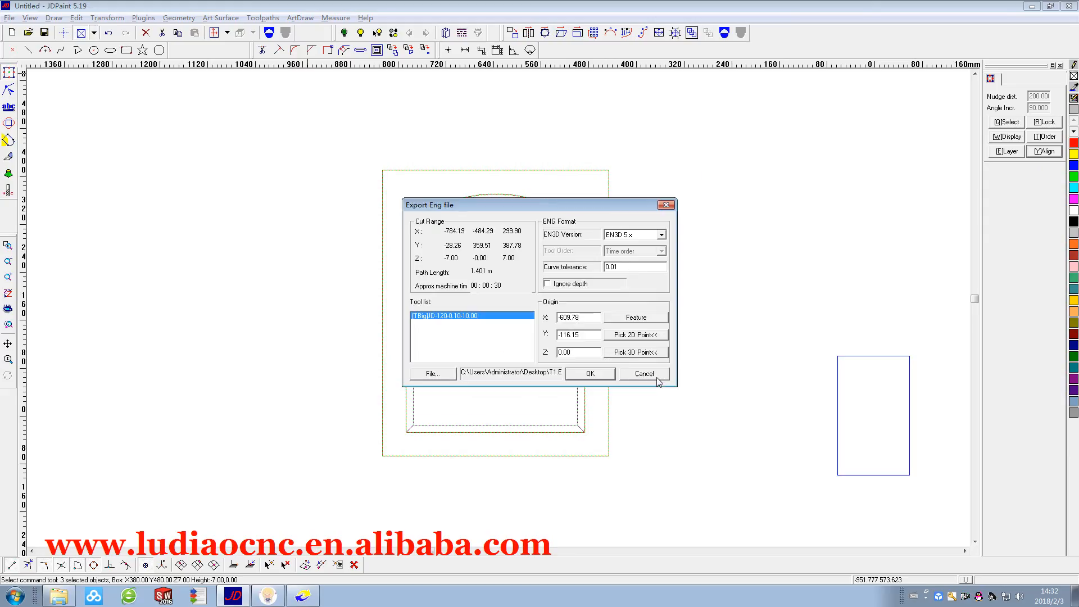
# Choose the EN3D version and complete the export with its 2D origin at the outer door rectangle's lower-left corner
pyautogui.click(662, 234)
pyautogui.click(655, 260)
pyautogui.click(661, 334)
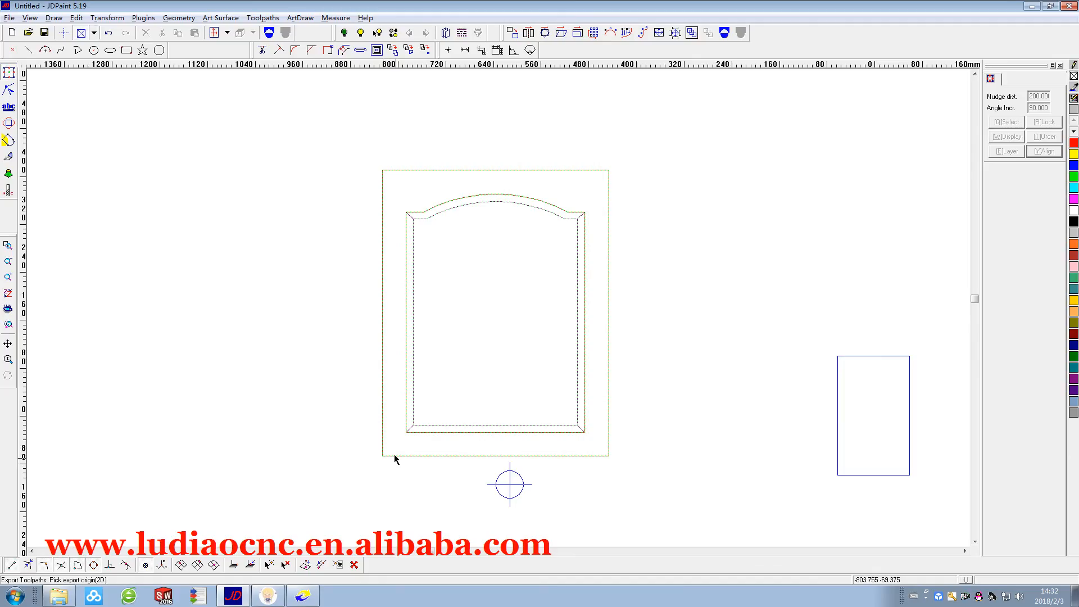
pyautogui.click(383, 456)
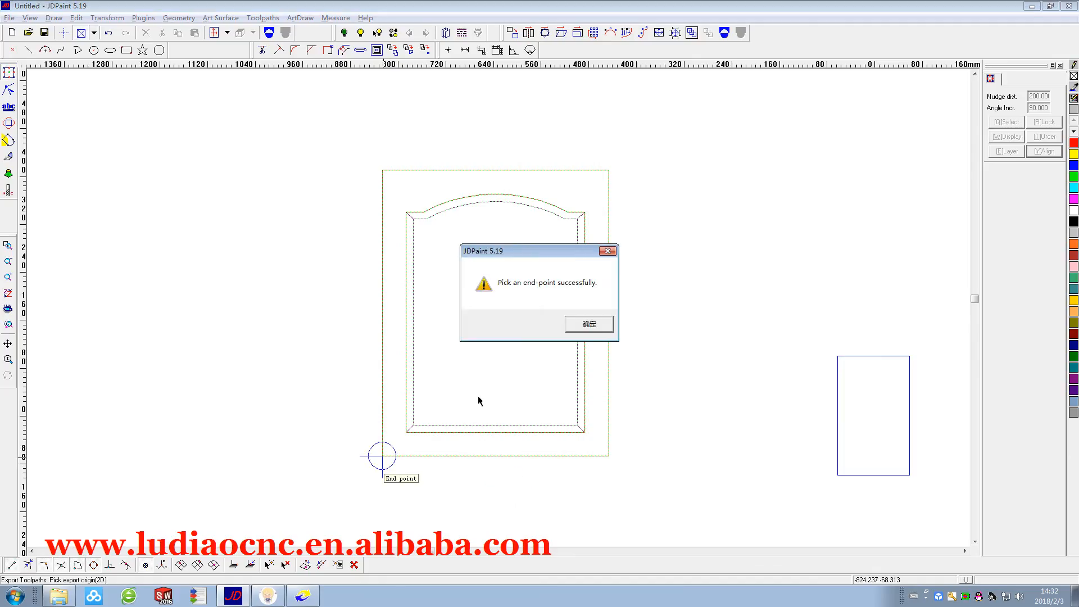
pyautogui.click(579, 329)
pyautogui.click(585, 374)
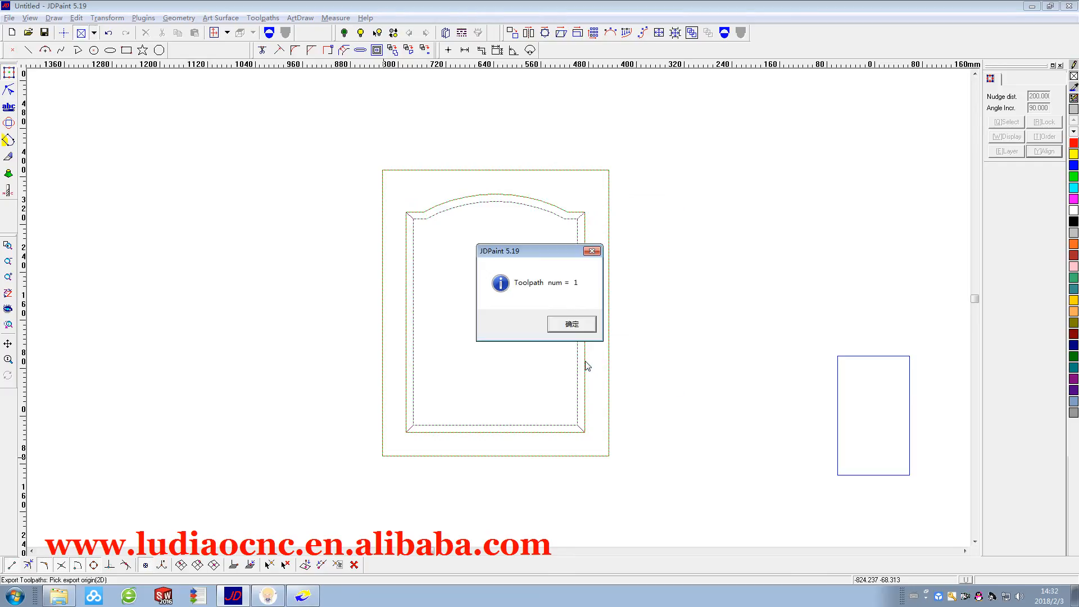
pyautogui.click(579, 331)
# Convert the corner pocket toolpath to graphics
pyautogui.scroll(-2, 489, 292)
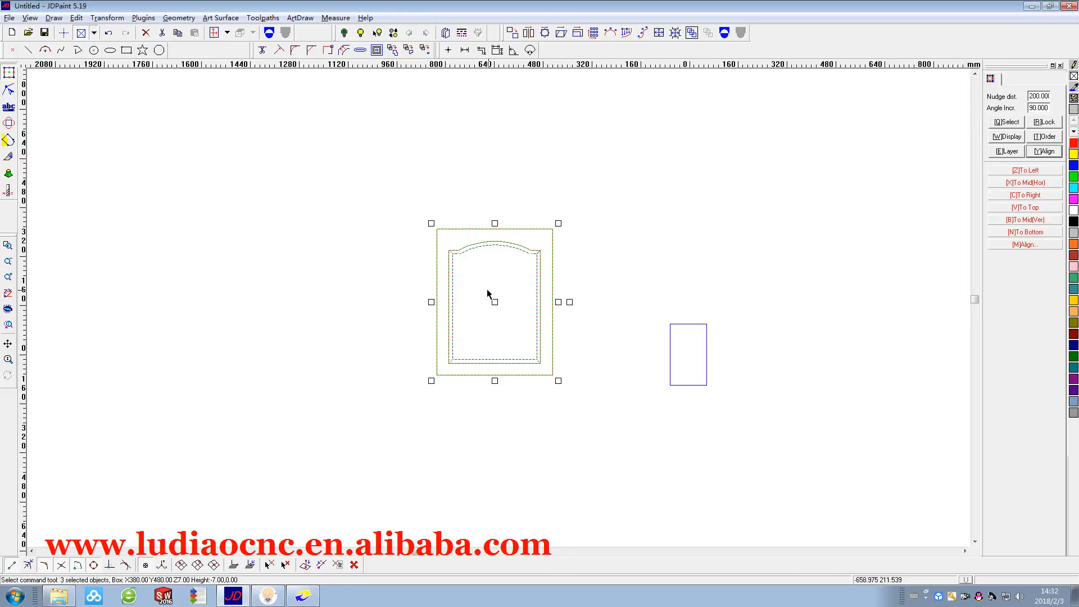
pyautogui.scroll(1, 482, 290)
pyautogui.click(536, 314)
pyautogui.scroll(3, 479, 262)
pyautogui.click(444, 214)
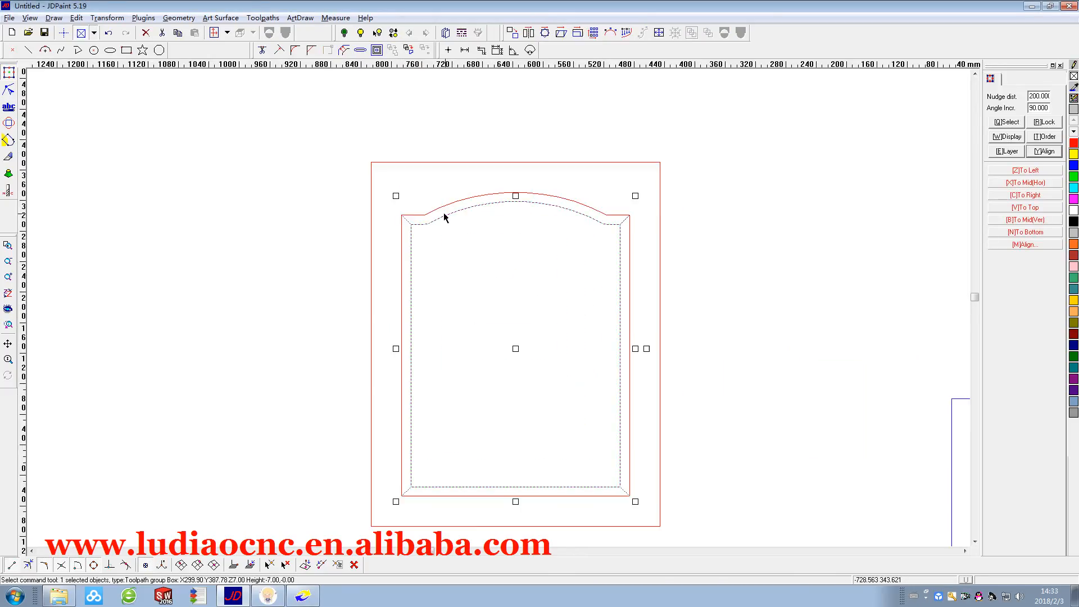
pyautogui.click(103, 18)
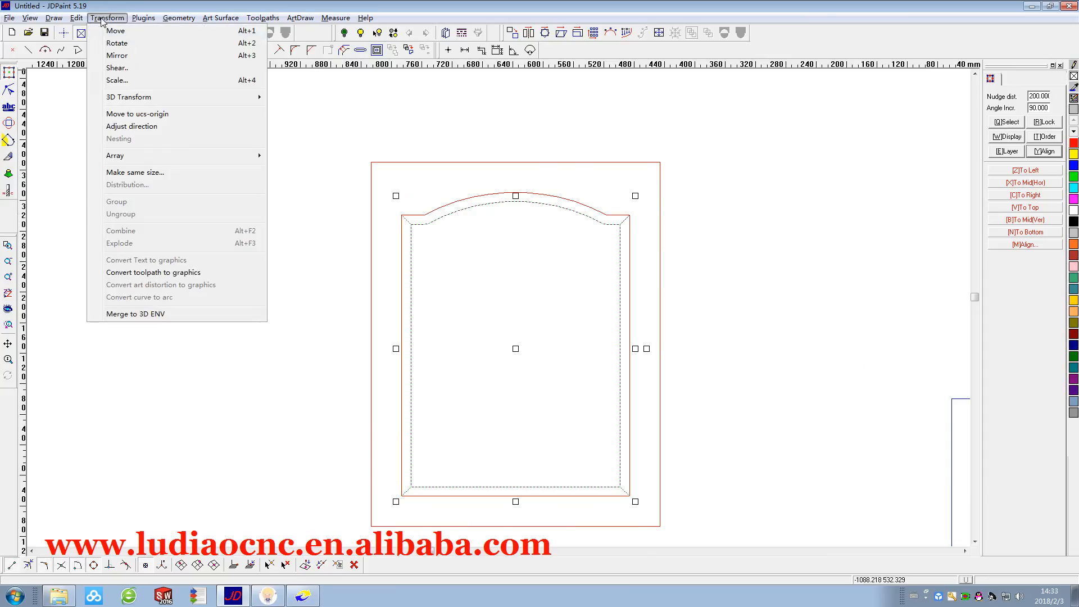
pyautogui.click(144, 273)
# Delete the outer diagonal nodes at the two upper corners of the converted inner polyline
pyautogui.scroll(2, 494, 221)
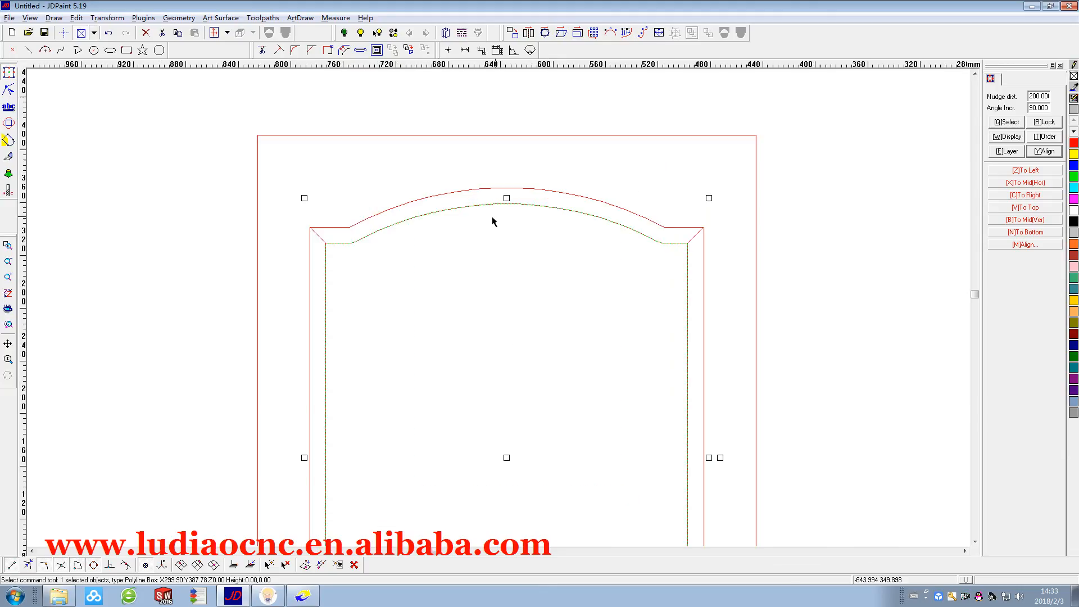
pyautogui.click(487, 220)
pyautogui.click(472, 203)
pyautogui.scroll(-2, 410, 173)
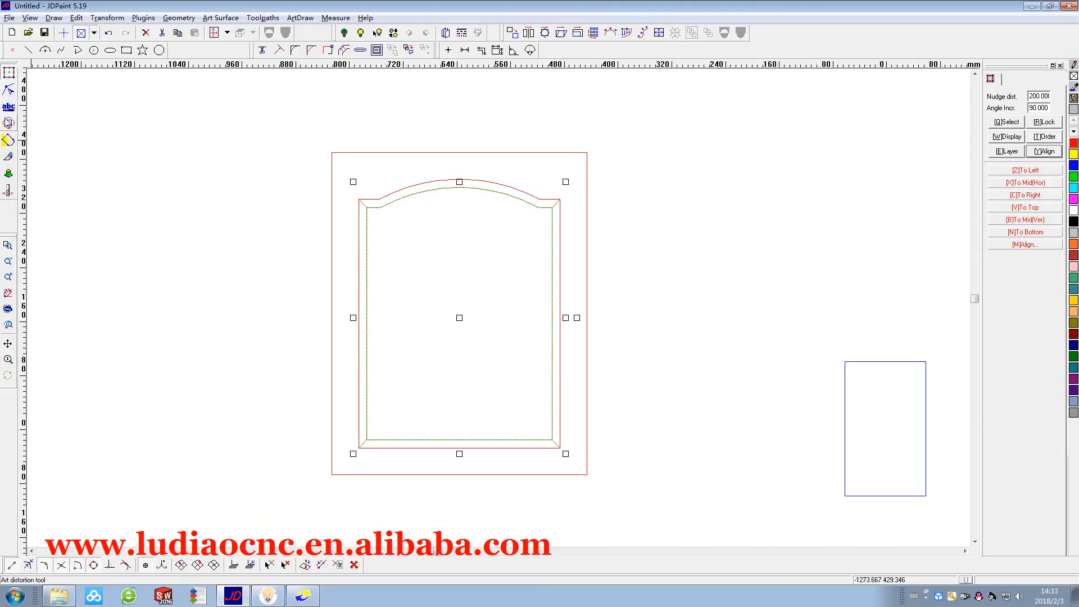
pyautogui.click(11, 94)
pyautogui.scroll(2, 362, 201)
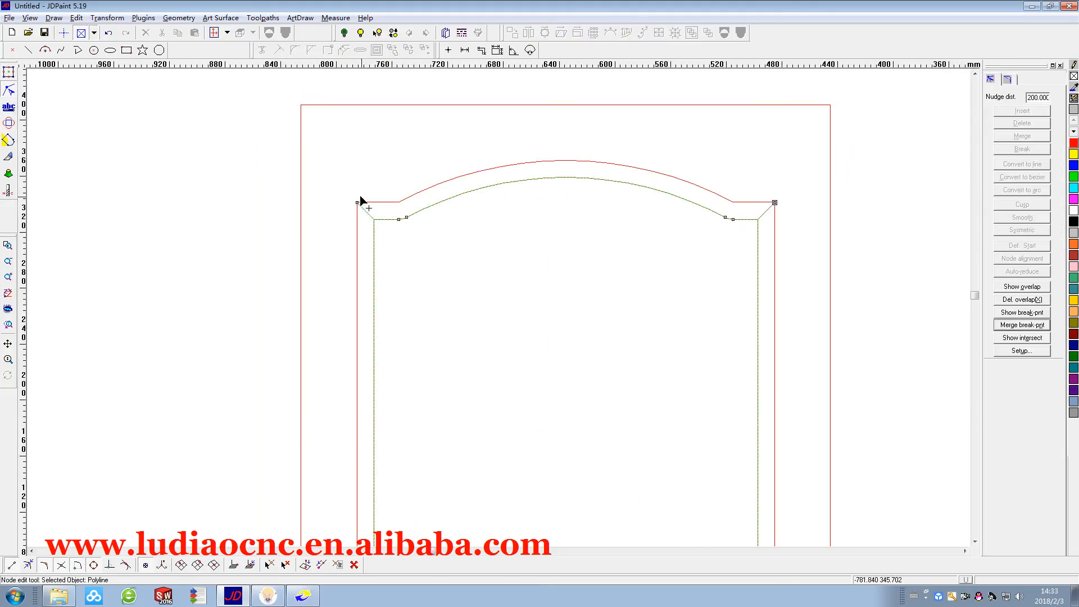
pyautogui.click(775, 202)
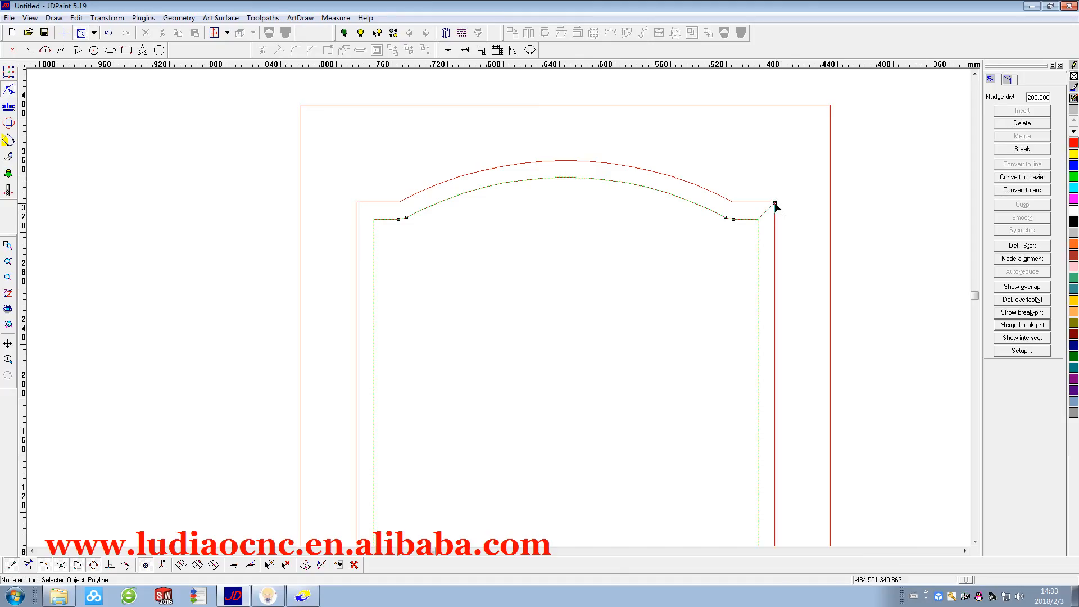
# Delete the outer diagonal nodes at the two lower corners of the converted inner polyline
pyautogui.scroll(-3, 775, 207)
pyautogui.scroll(4, 480, 310)
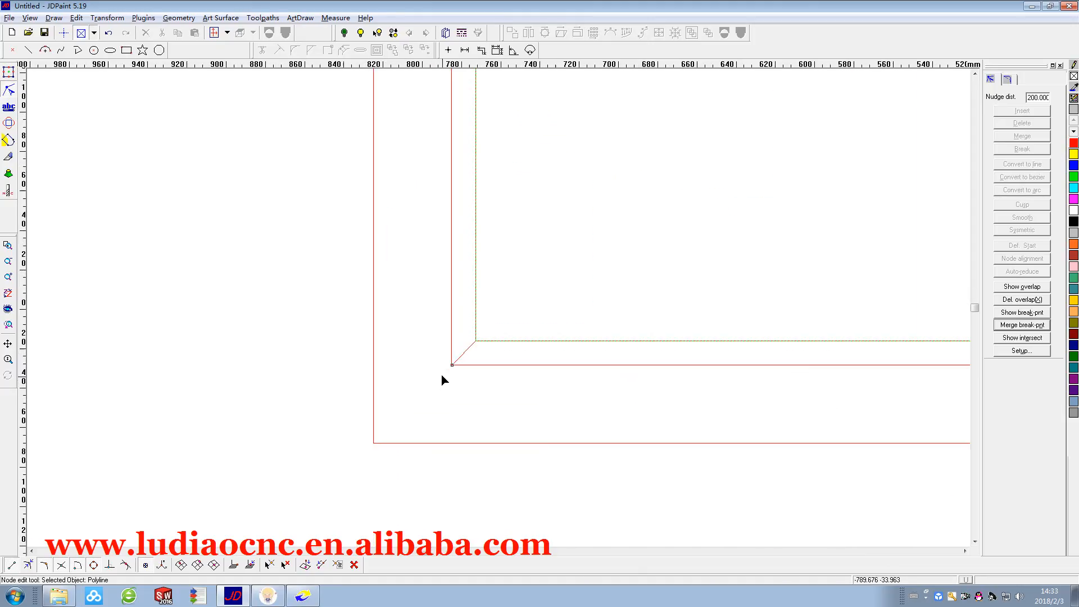
pyautogui.click(453, 365)
pyautogui.scroll(-3, 453, 368)
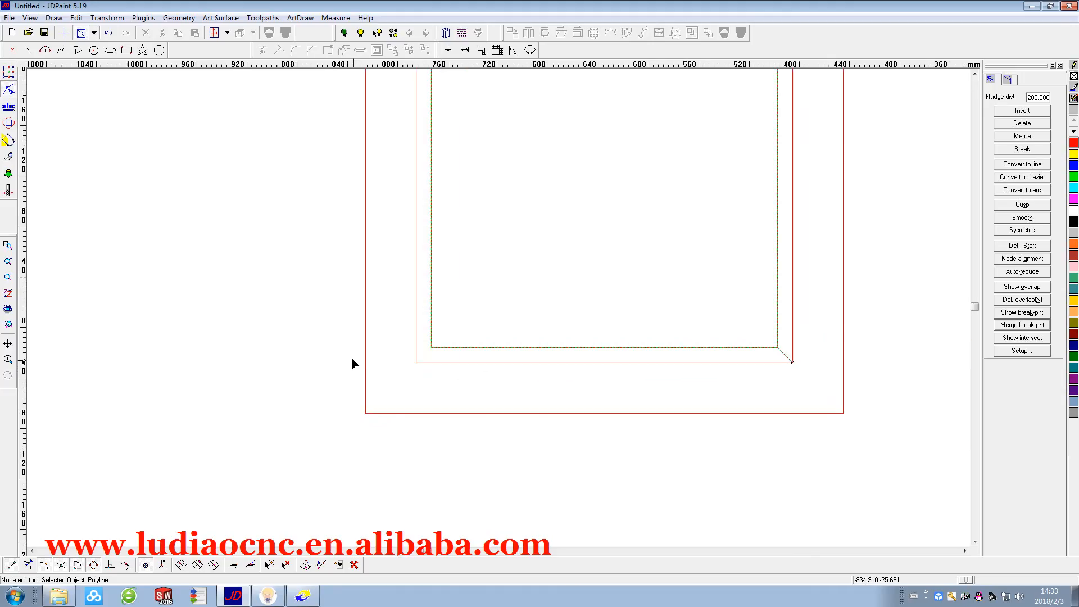
pyautogui.scroll(4, 596, 369)
pyautogui.click(608, 353)
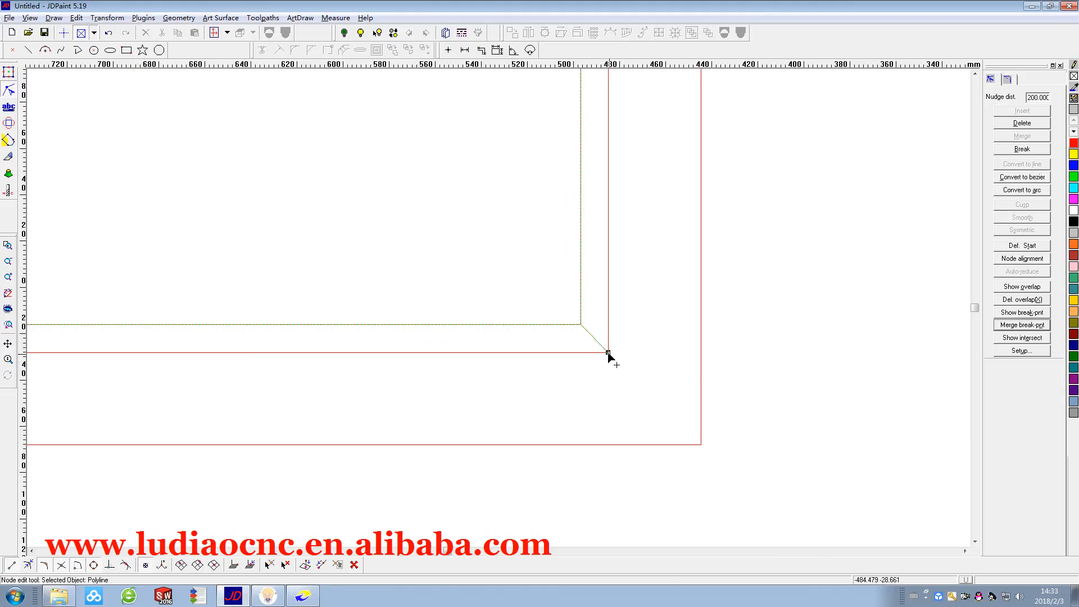
pyautogui.press('Delete')
pyautogui.scroll(-7, 639, 378)
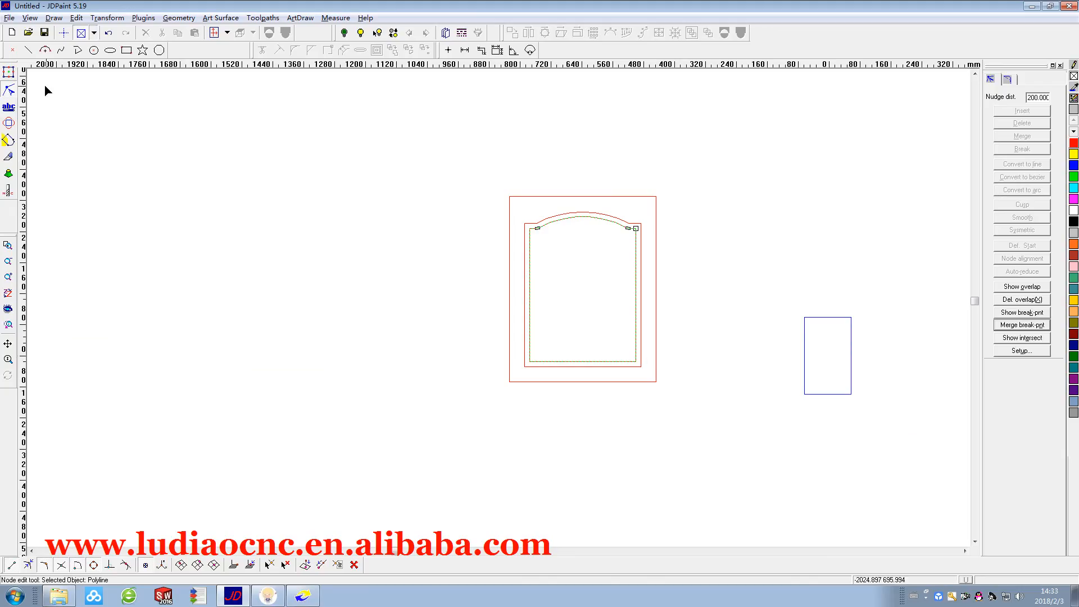
# Offset the cleaned inner arched outline 6.5 mm inside once with sharp corners, keeping the original curve
pyautogui.click(8, 72)
pyautogui.click(669, 293)
pyautogui.scroll(3, 661, 284)
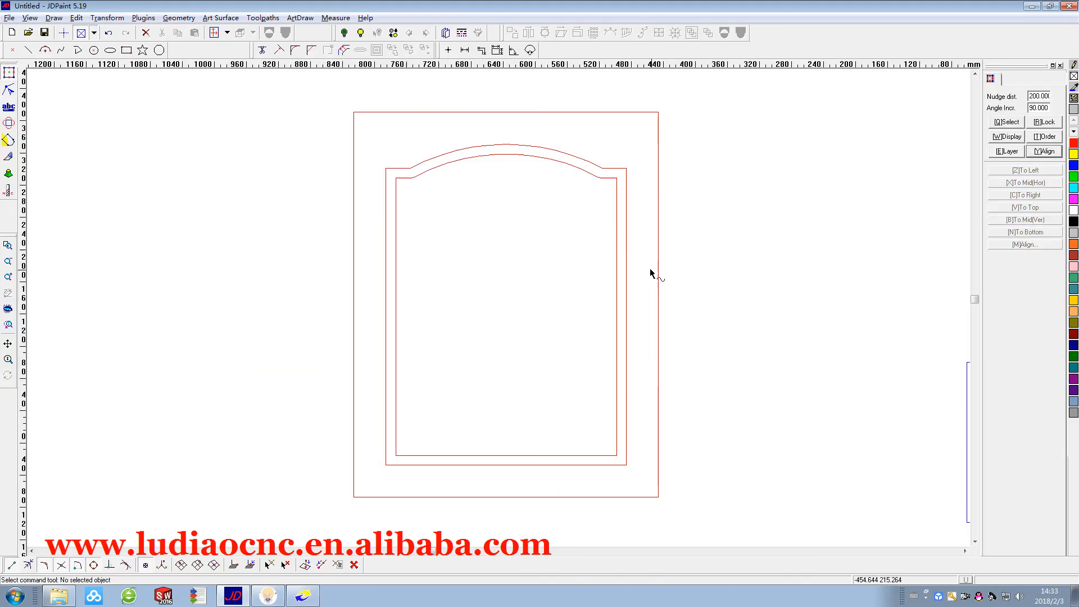
pyautogui.click(617, 236)
pyautogui.scroll(2, 616, 237)
pyautogui.scroll(-4, 617, 236)
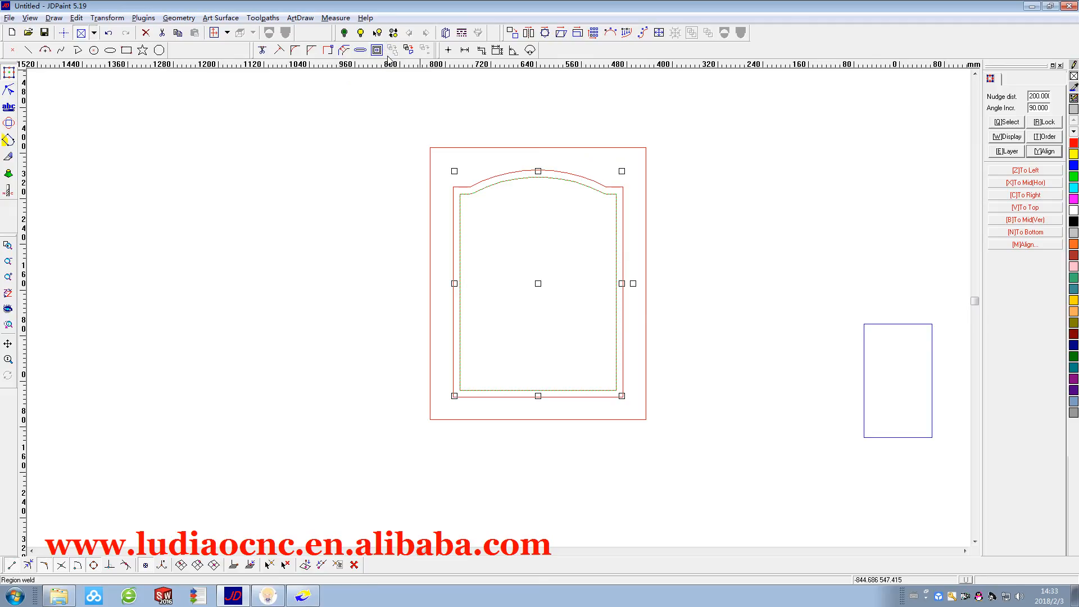
pyautogui.click(377, 49)
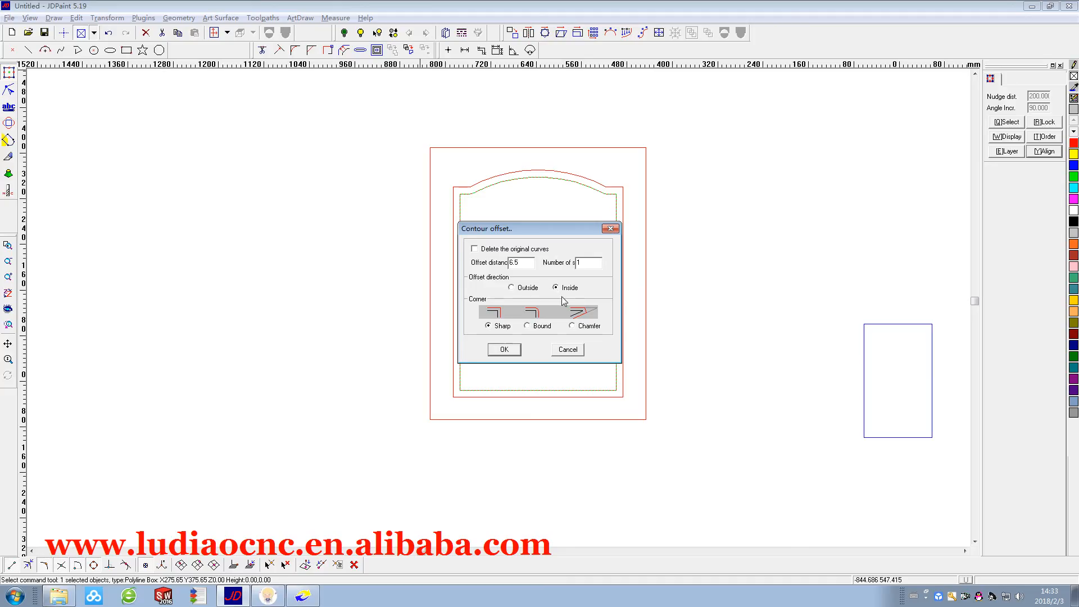
pyautogui.click(532, 289)
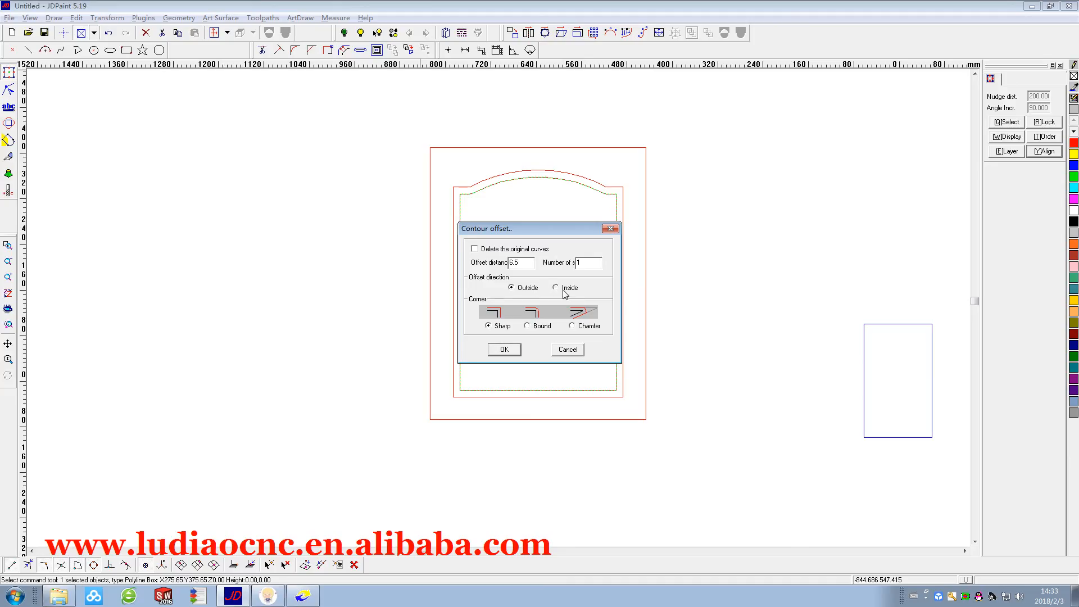
pyautogui.click(504, 350)
# Start a Curve toolpath on the innermost arched outline with a cut depth of 3 mm
pyautogui.scroll(2, 481, 238)
pyautogui.click(482, 235)
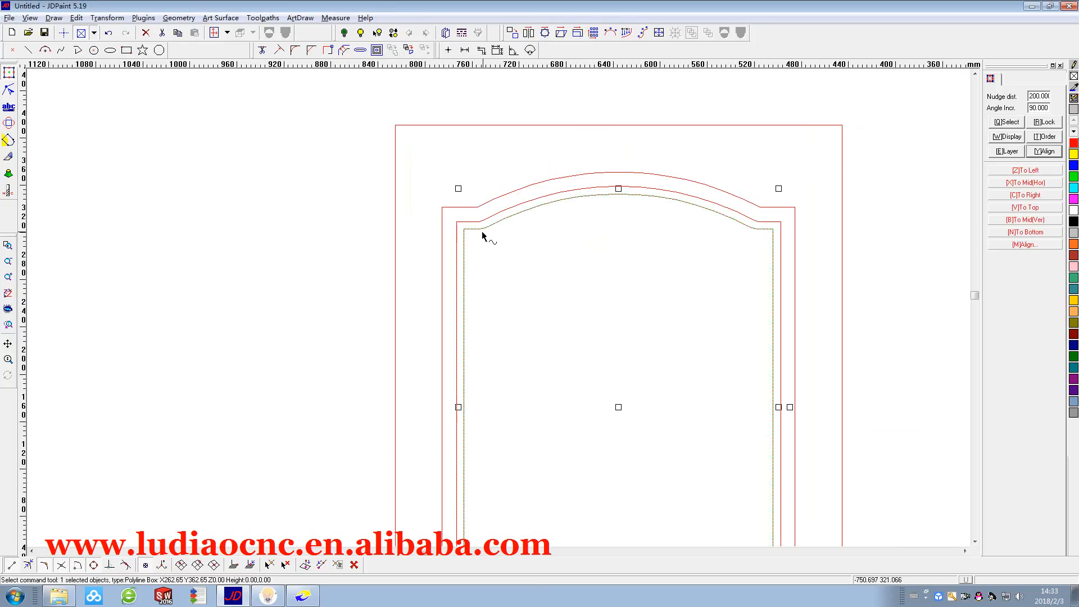
pyautogui.scroll(-2, 481, 235)
pyautogui.scroll(4, 481, 235)
pyautogui.scroll(-3, 441, 225)
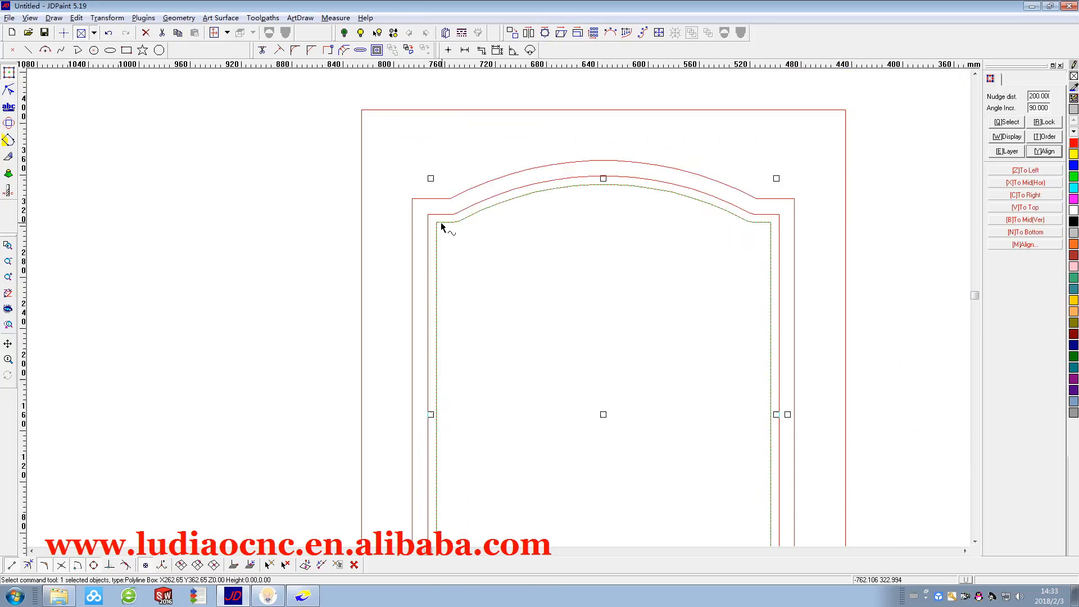
pyautogui.click(263, 18)
pyautogui.click(292, 31)
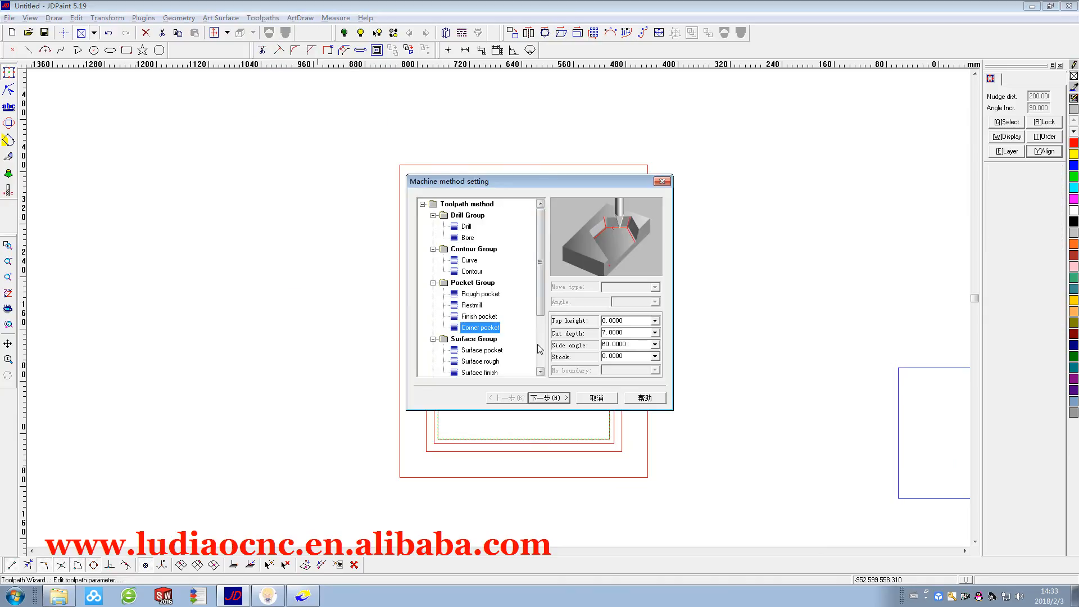
pyautogui.click(473, 272)
pyautogui.click(470, 261)
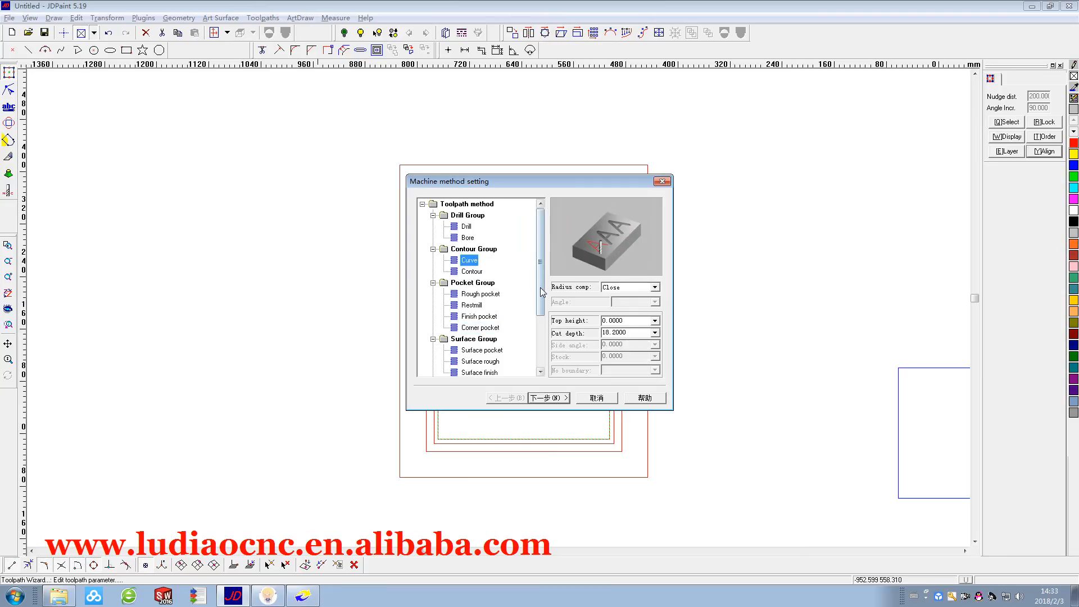
pyautogui.doubleClick(630, 332)
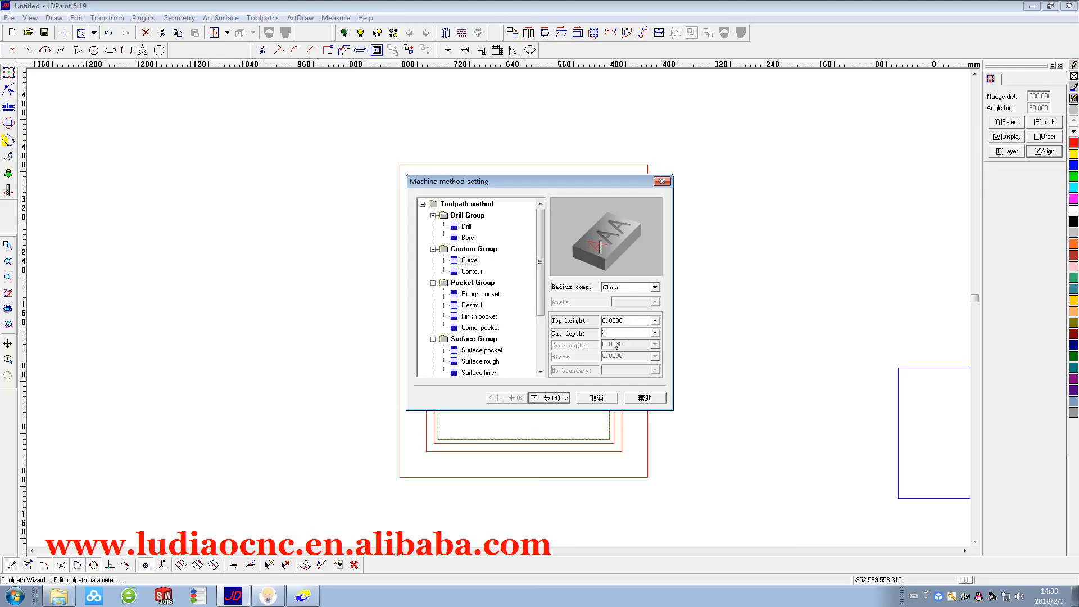
# Keep the [TFlat]JD-60-0.10 cutter, set the side downstep to 3 mm and generate the inner curve toolpath
pyautogui.click(555, 398)
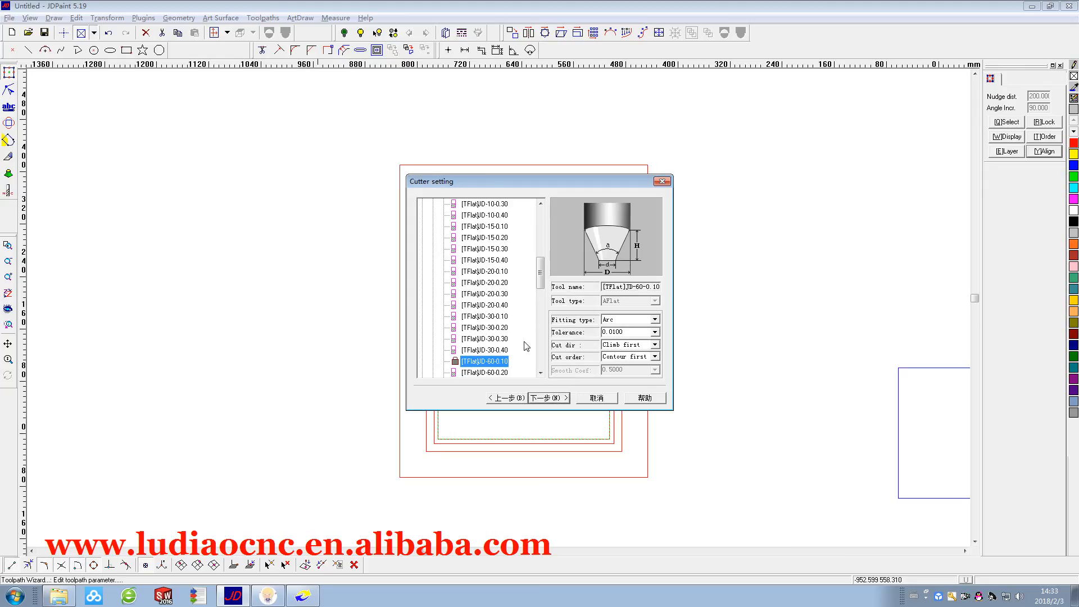
pyautogui.click(555, 398)
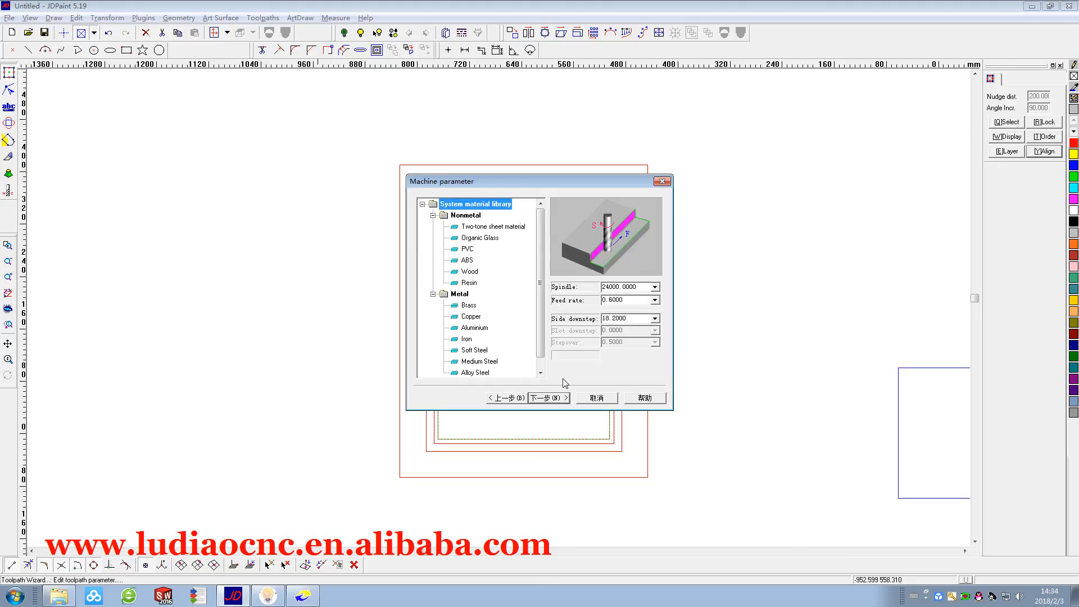
pyautogui.doubleClick(616, 319)
pyautogui.write('3')
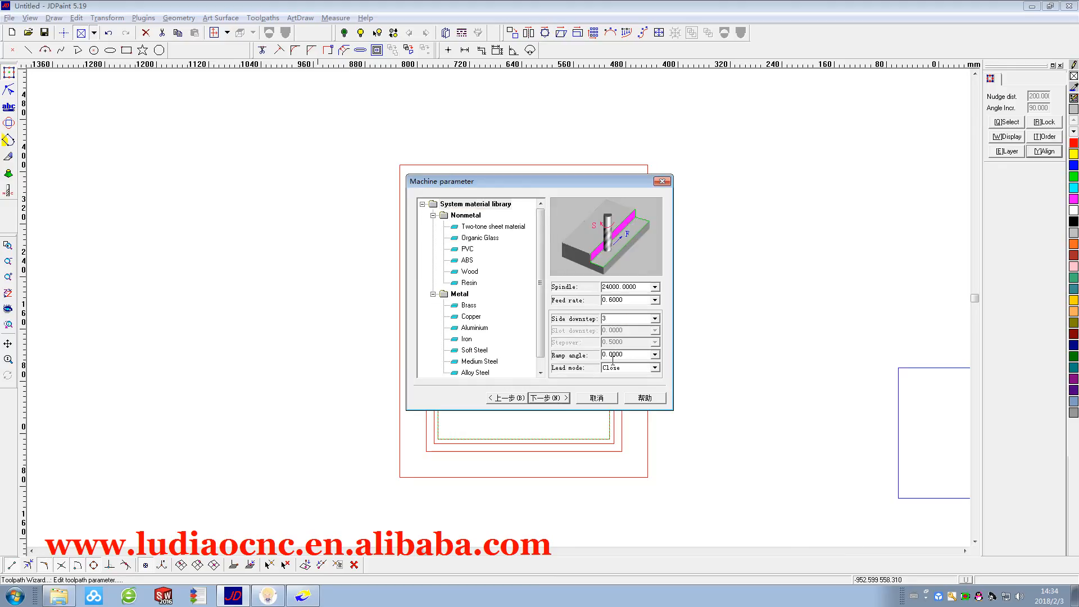
pyautogui.click(553, 398)
pyautogui.click(554, 398)
pyautogui.scroll(2, 545, 386)
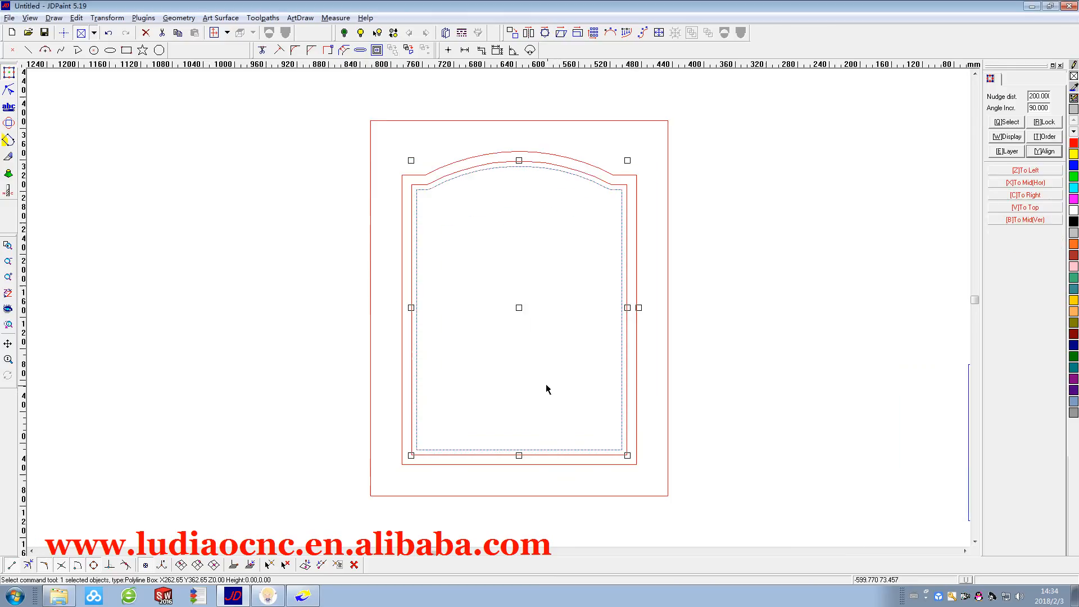
# Select the whole door drawing and save its toolpath export to the desktop as T3
pyautogui.scroll(-5, 540, 381)
pyautogui.moveTo(656, 470); pyautogui.dragTo(318, 159)
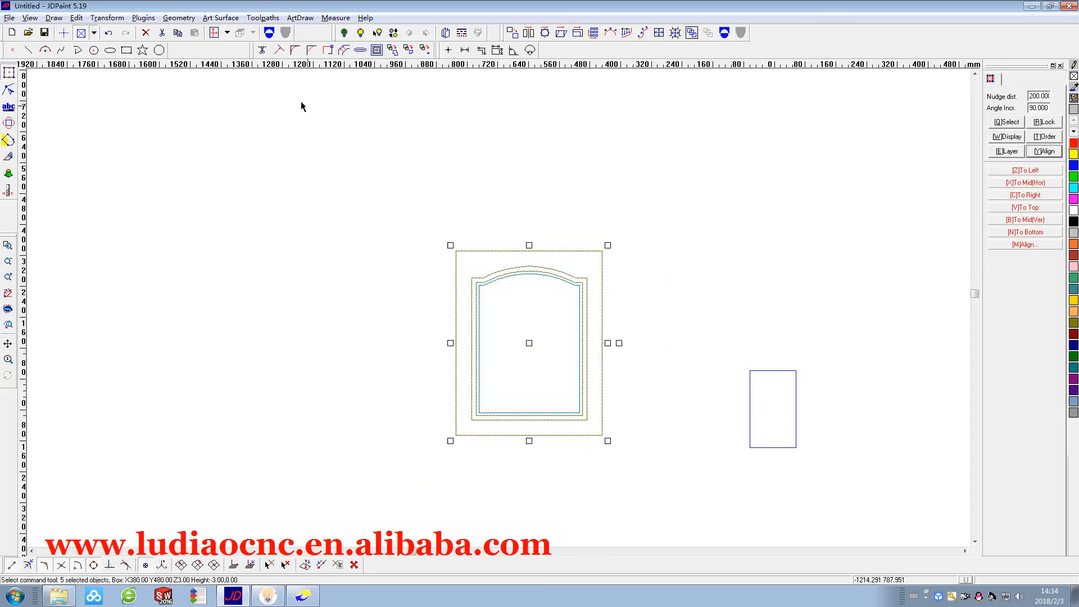
pyautogui.click(267, 22)
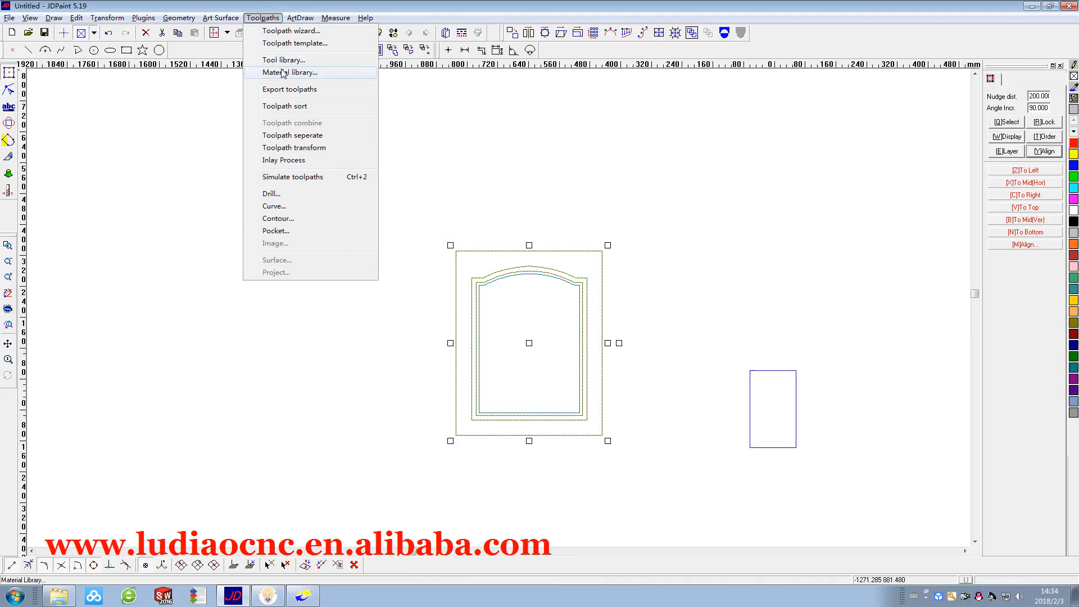
pyautogui.moveTo(198, 21)
pyautogui.moveTo(262, 19)
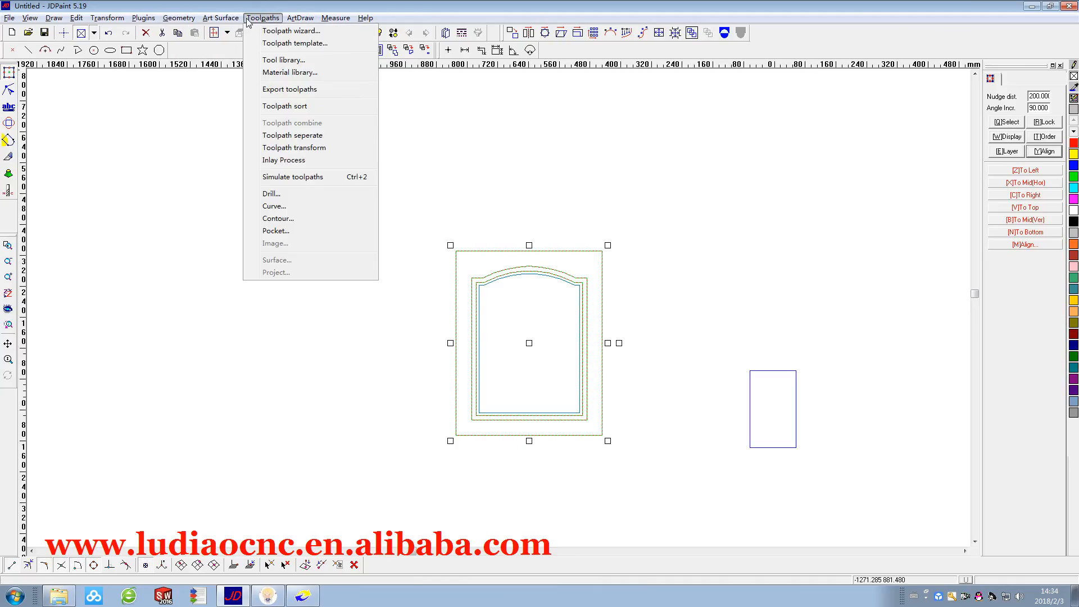
pyautogui.click(284, 90)
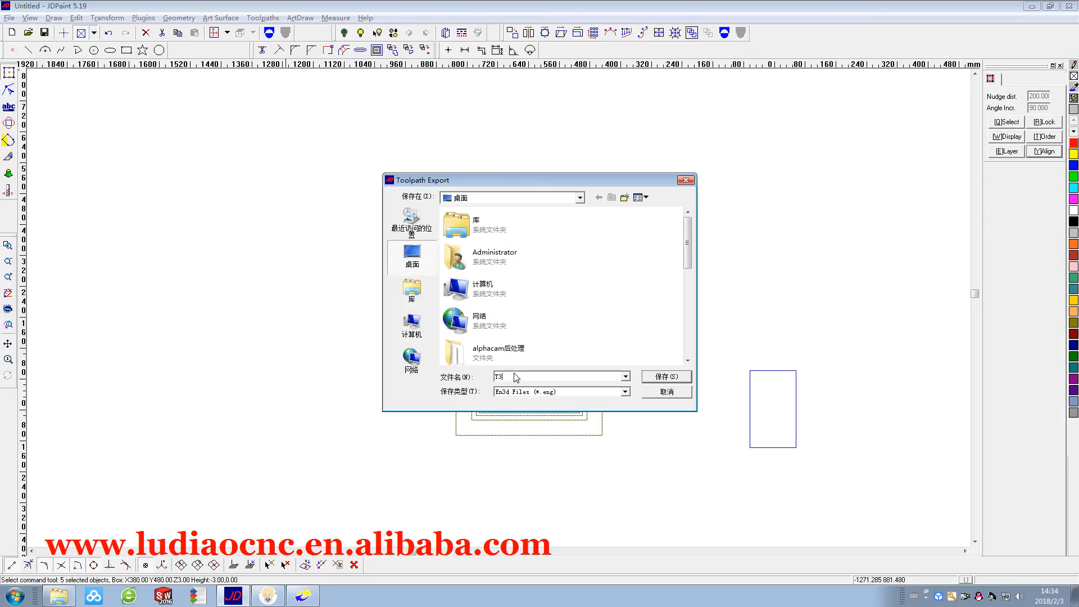
pyautogui.click(666, 378)
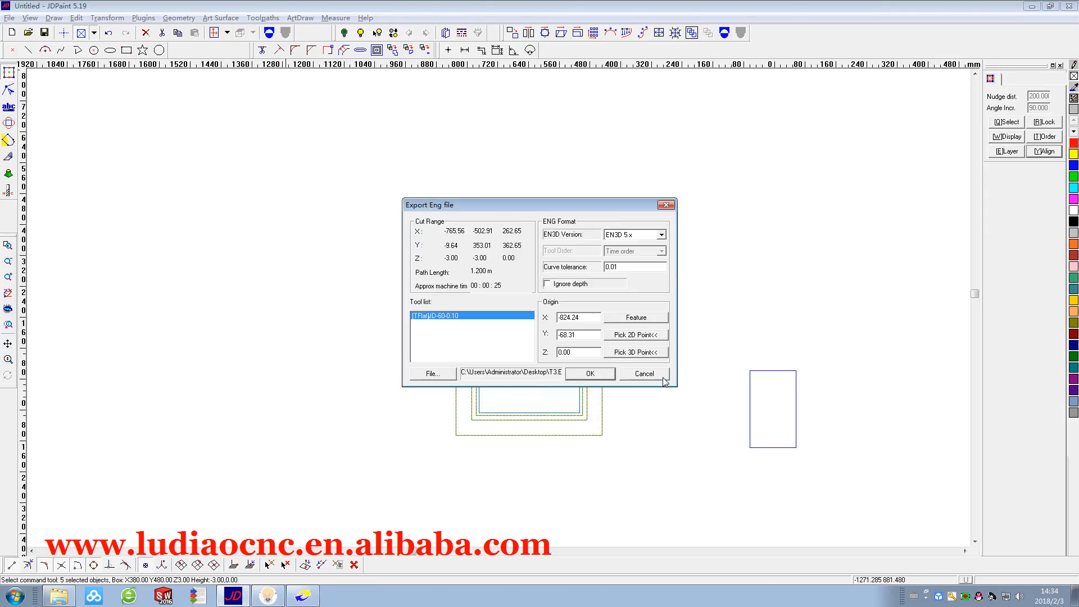
# Set the T3 export origin at the door's lower-left corner and complete the export
pyautogui.click(635, 335)
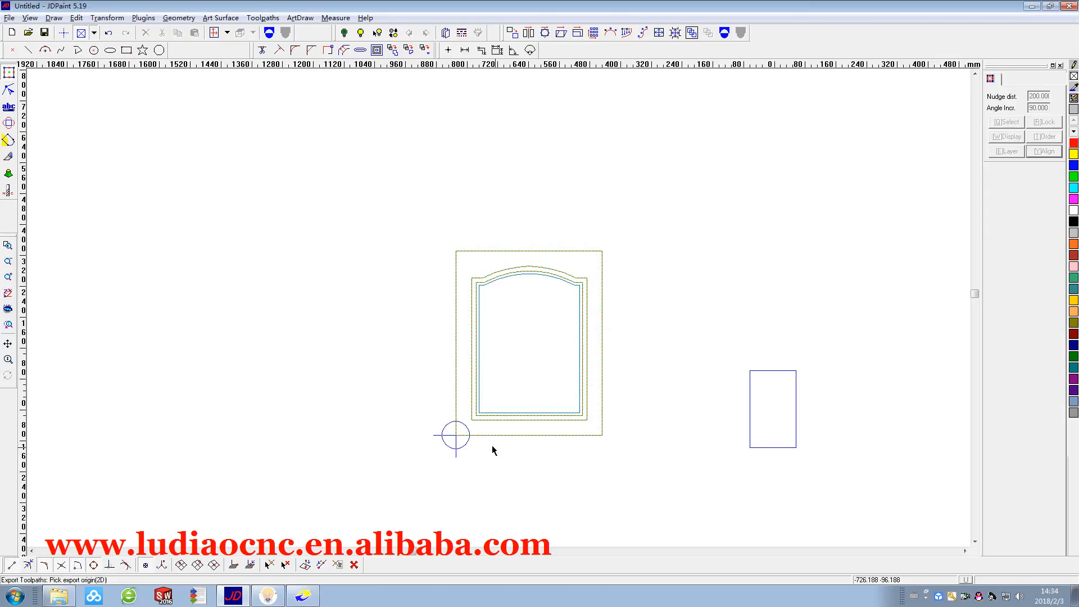
pyautogui.click(457, 437)
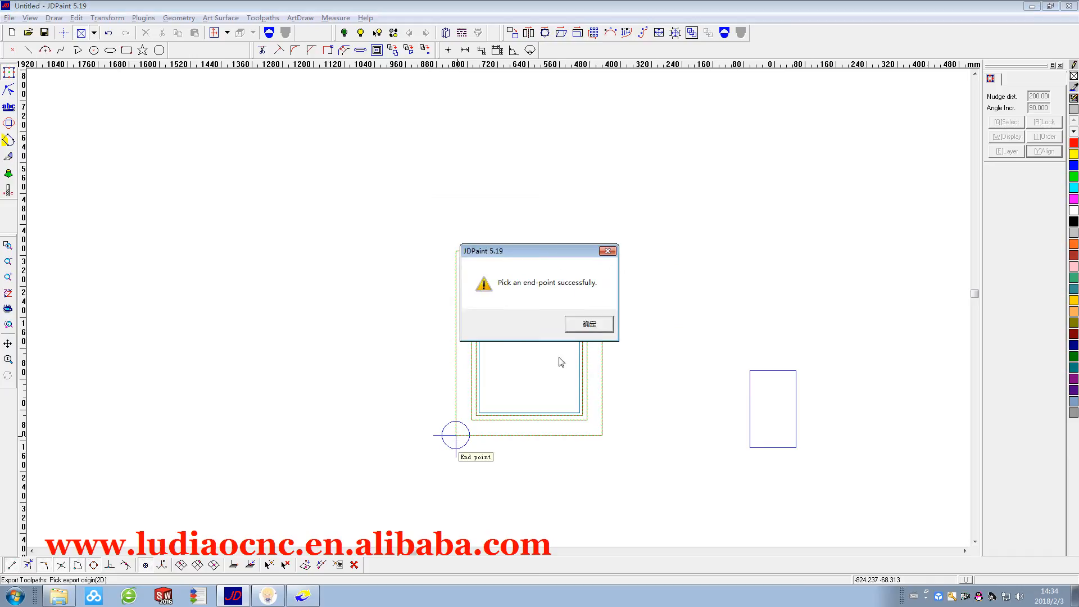
pyautogui.click(585, 323)
pyautogui.click(599, 372)
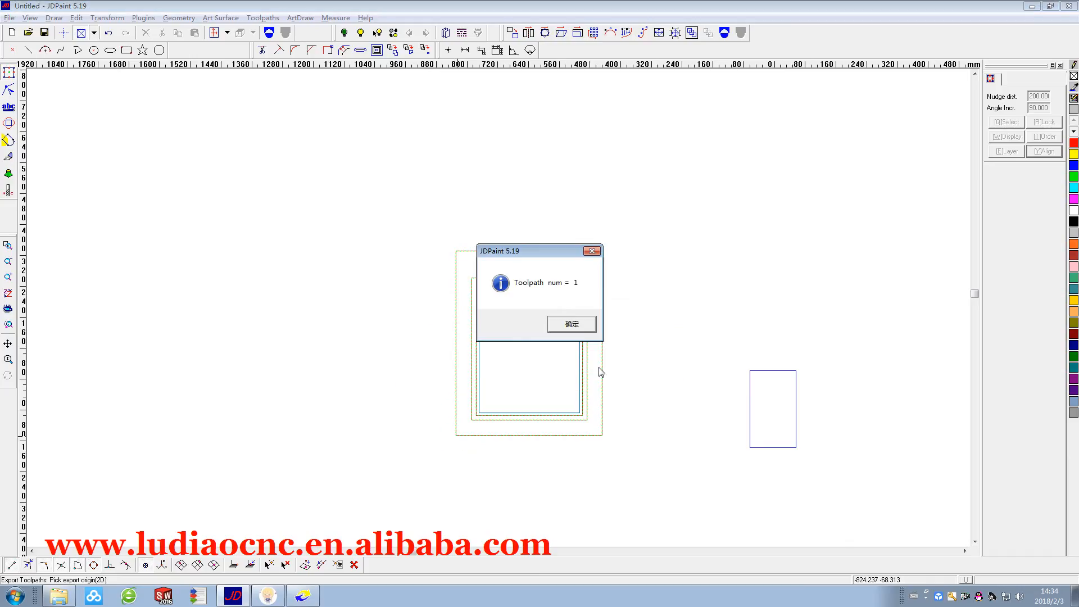
pyautogui.click(573, 325)
# Delete the curve toolpath running along the innermost arched outline, keeping the outline itself
pyautogui.scroll(2, 571, 326)
pyautogui.scroll(-2, 444, 282)
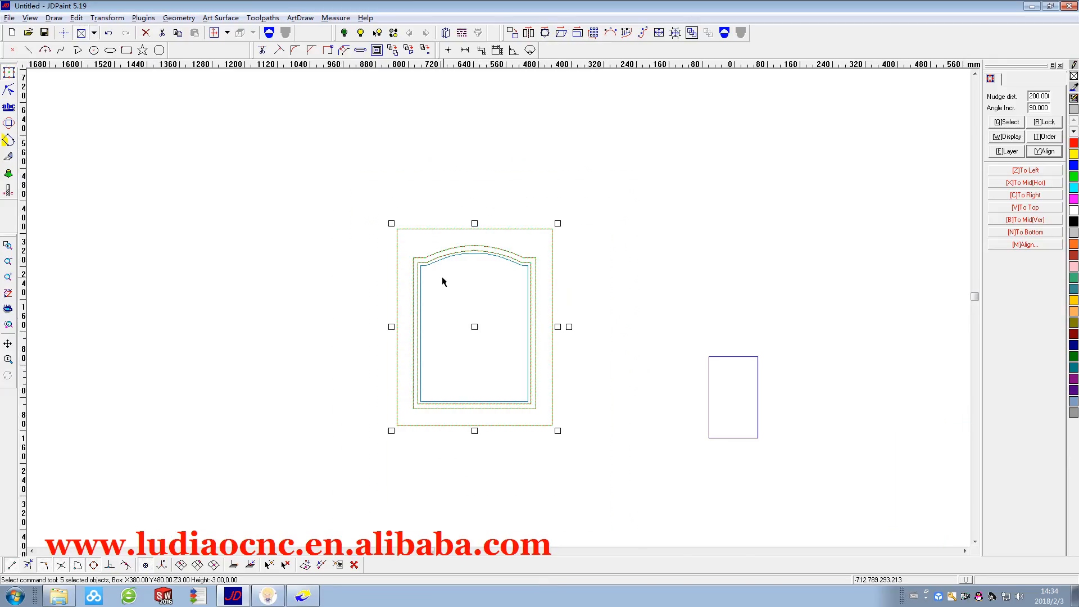
pyautogui.scroll(2, 453, 275)
pyautogui.click(451, 241)
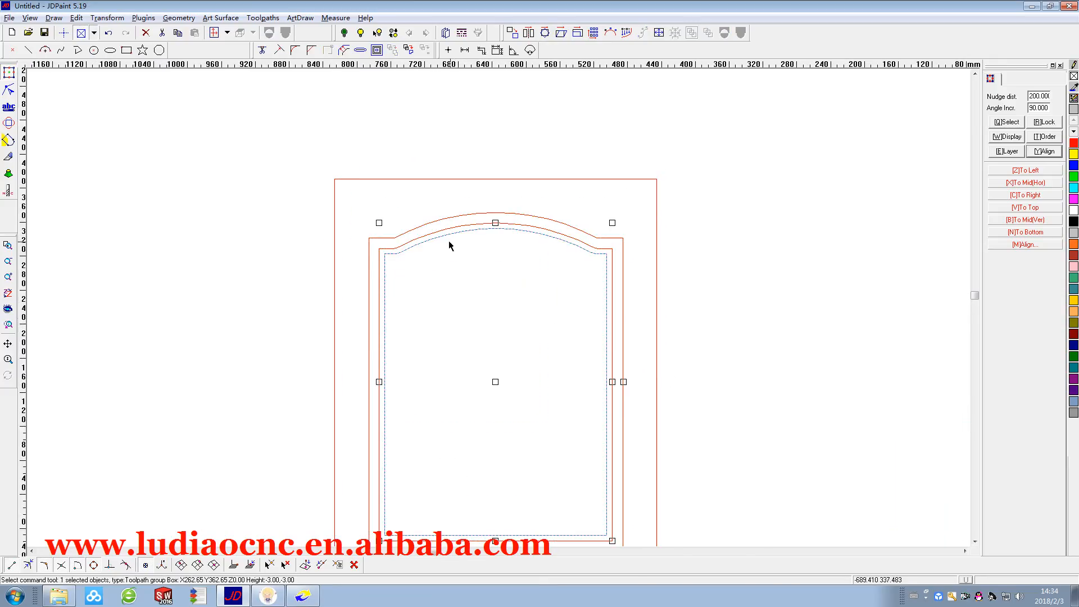
pyautogui.click(453, 243)
# Start a Curve toolpath on the outer door rectangle with a cut depth of 18.2 mm
pyautogui.click(357, 179)
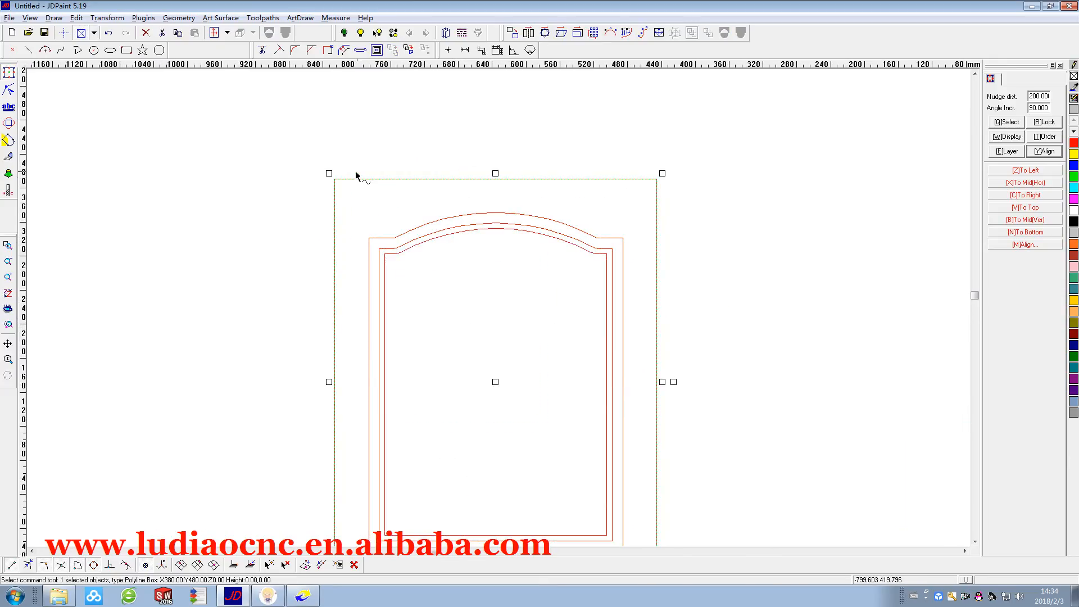
pyautogui.scroll(-2, 349, 166)
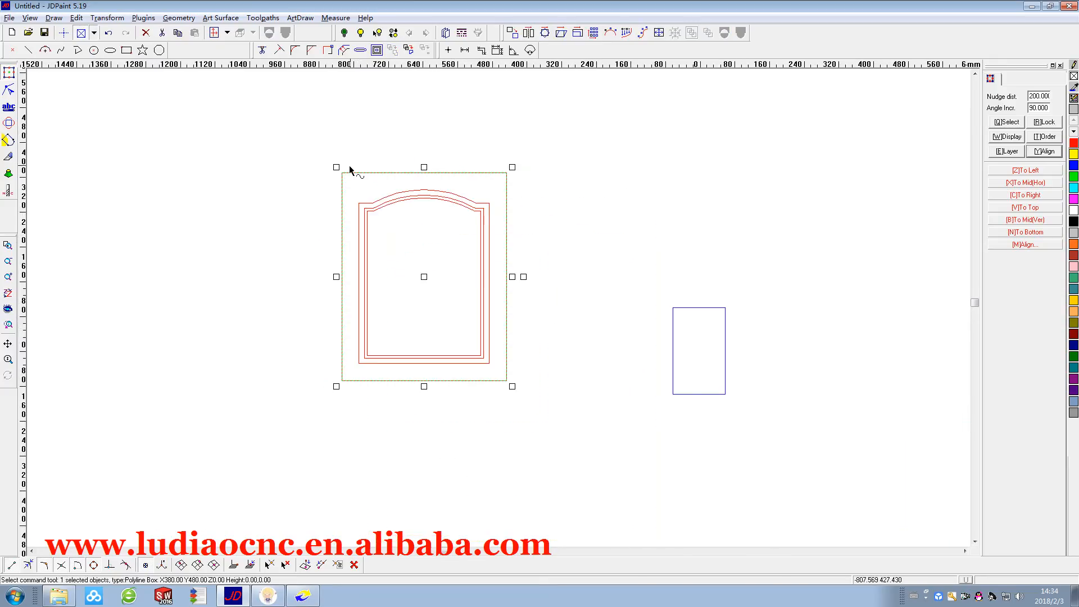
pyautogui.click(263, 18)
pyautogui.click(276, 29)
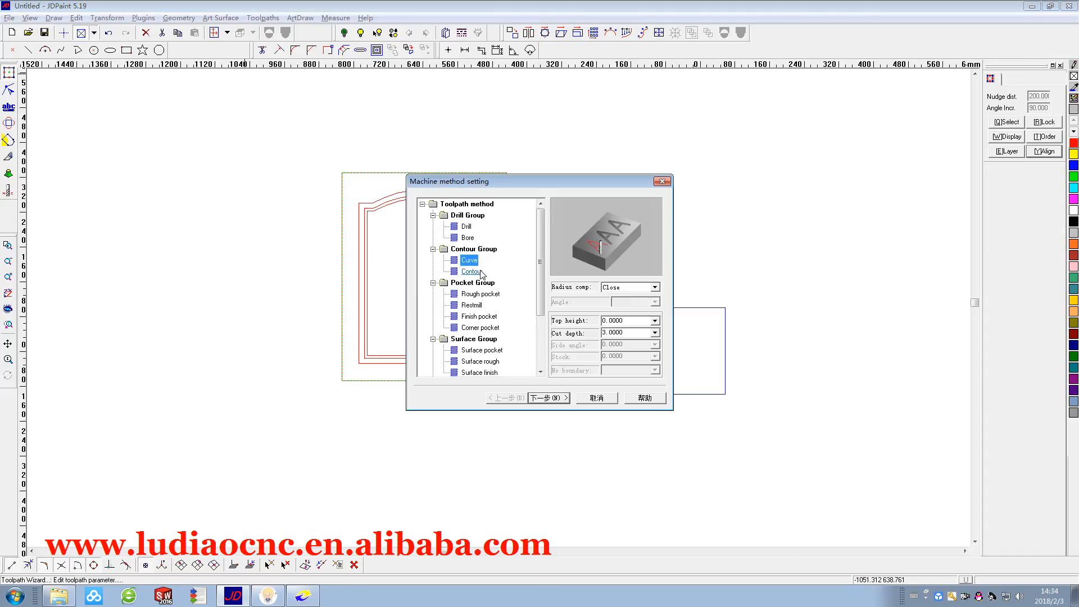
pyautogui.click(615, 333)
pyautogui.write('18.2')
pyautogui.press('Return')
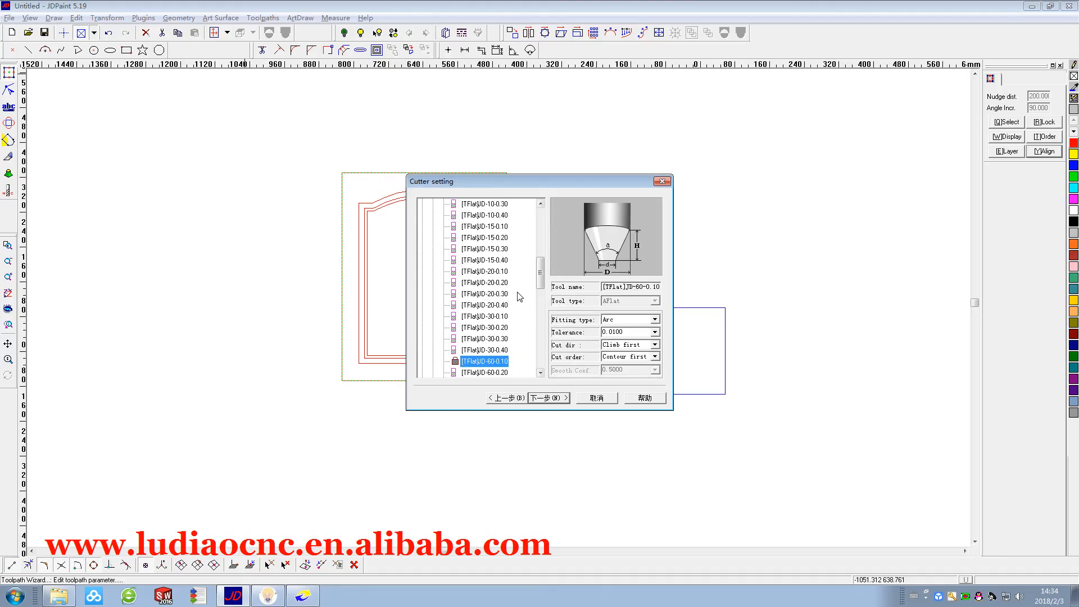
# Keep the [TFlat]JD-60-0.10 cutter, set the side downstep to 18.2 mm and generate the outer rectangle's toolpath
pyautogui.click(549, 398)
pyautogui.click(628, 319)
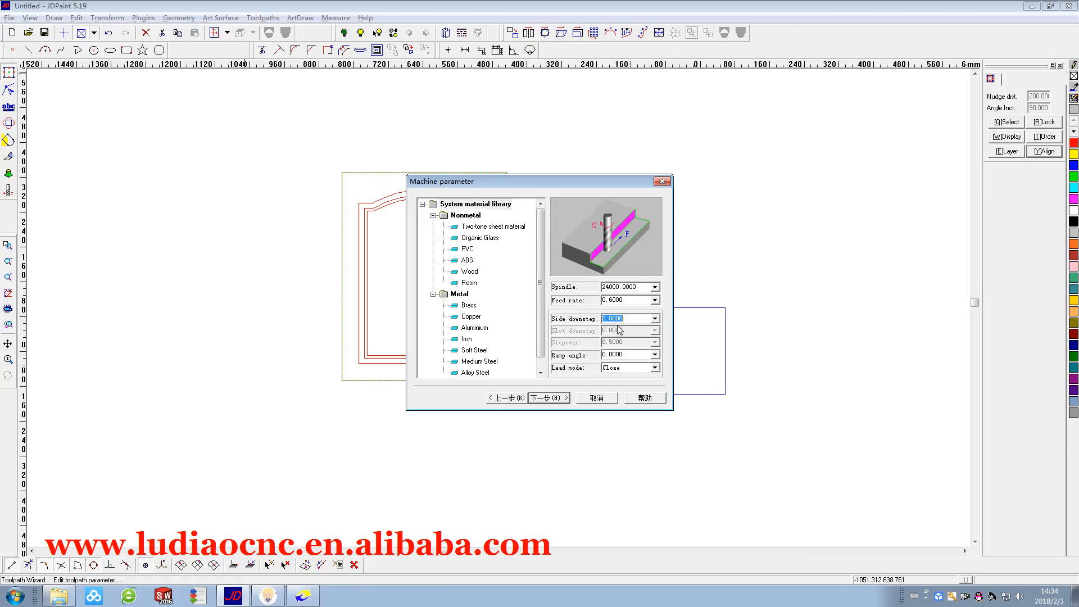
pyautogui.write('18.2')
pyautogui.click(548, 398)
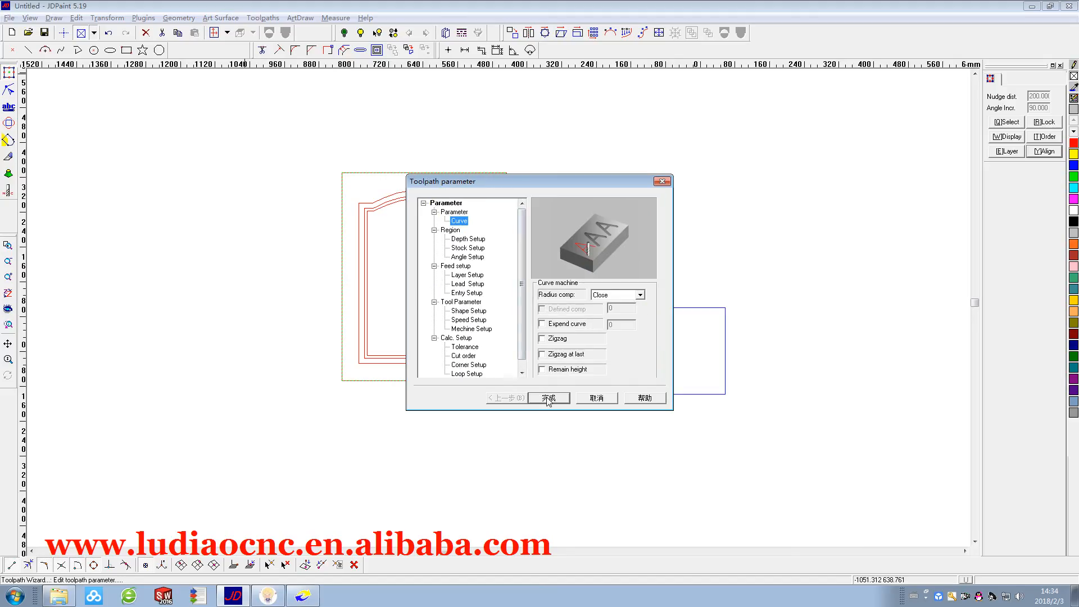
pyautogui.click(548, 398)
# Select the door with its outer cutting toolpath and save the toolpath export to the desktop as T2
pyautogui.moveTo(551, 413); pyautogui.dragTo(258, 153)
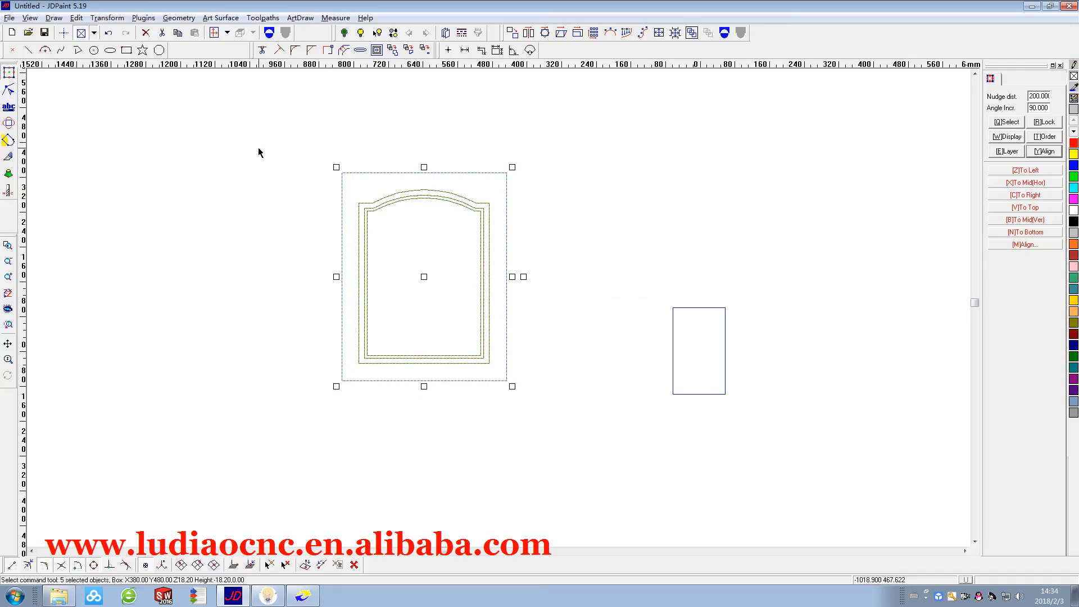
pyautogui.click(262, 17)
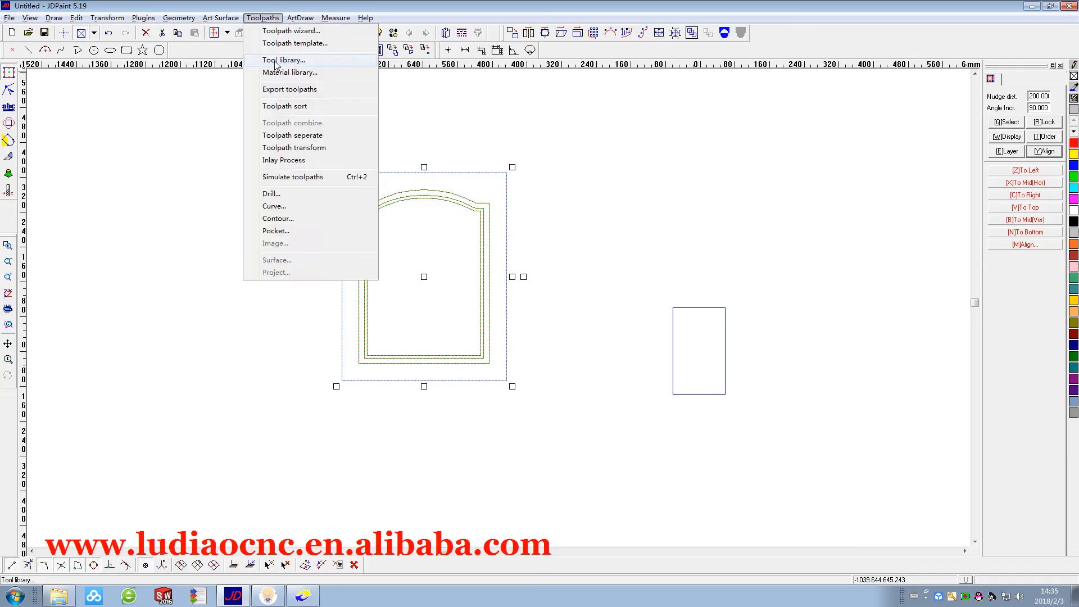
pyautogui.click(284, 90)
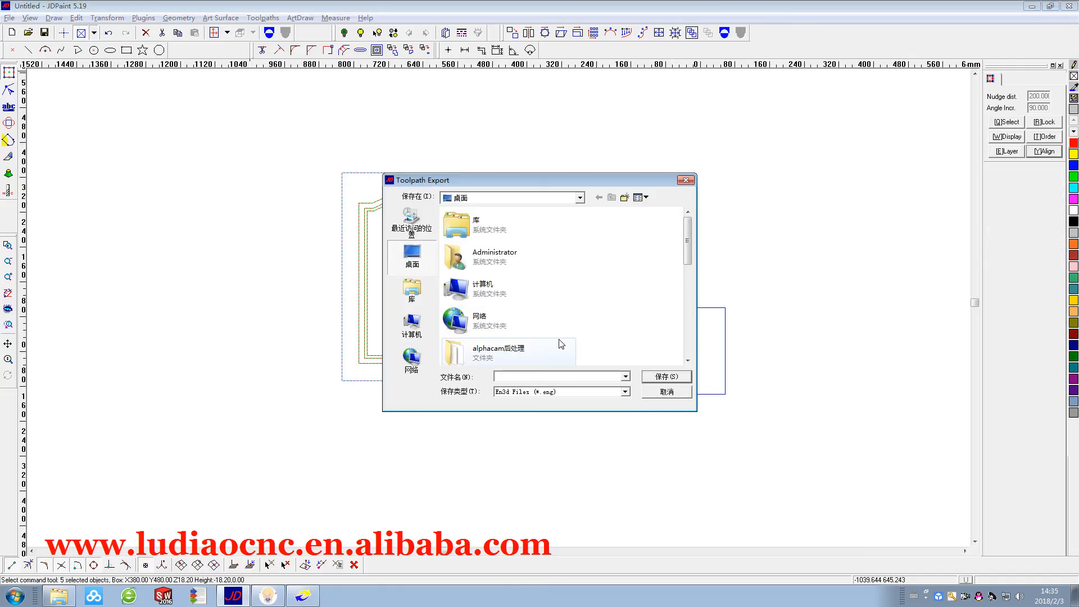
pyautogui.write('T2')
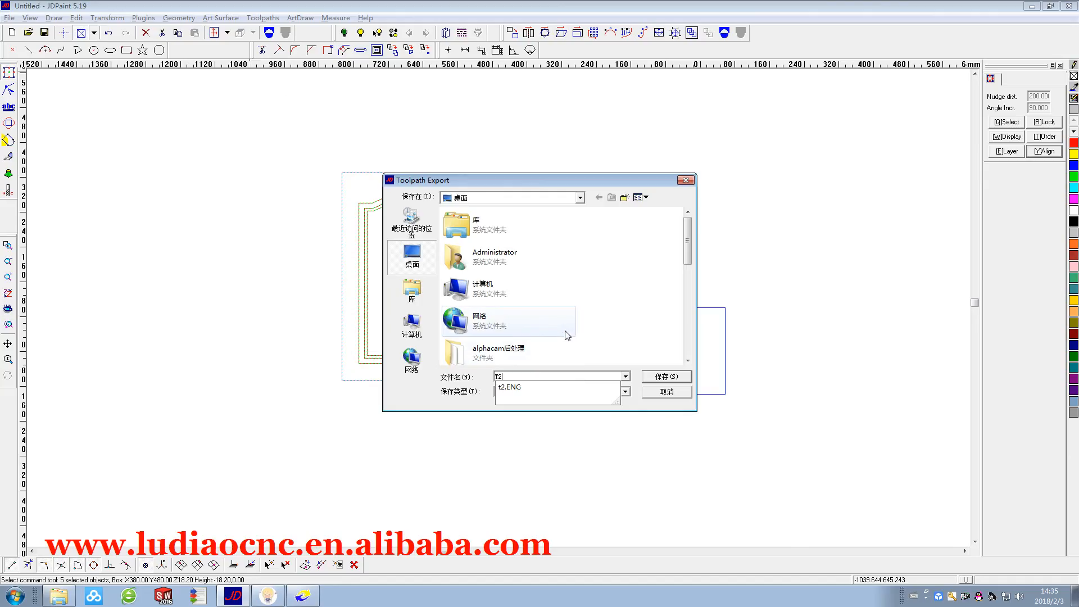
pyautogui.click(668, 377)
# Set the T2 export origin at the door's lower-left corner and complete the export
pyautogui.click(650, 335)
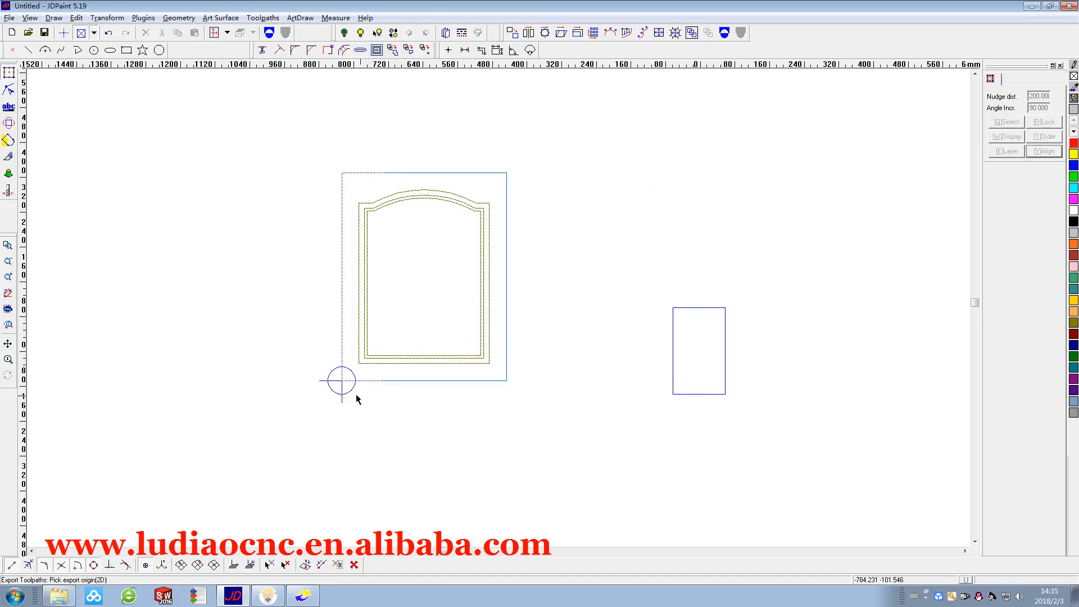
pyautogui.click(341, 381)
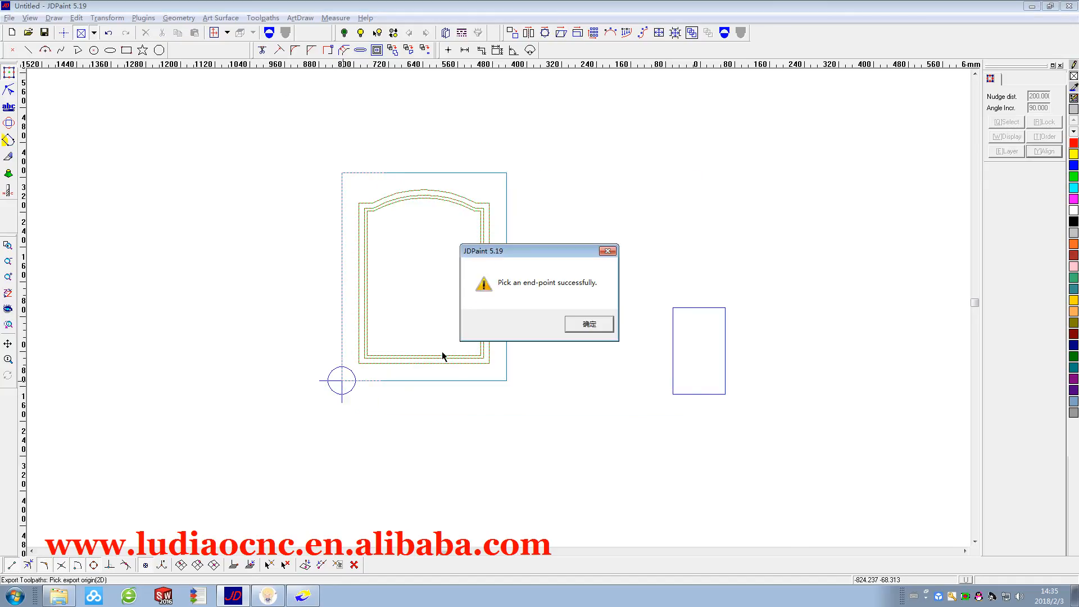
pyautogui.click(576, 329)
pyautogui.click(595, 372)
pyautogui.click(573, 328)
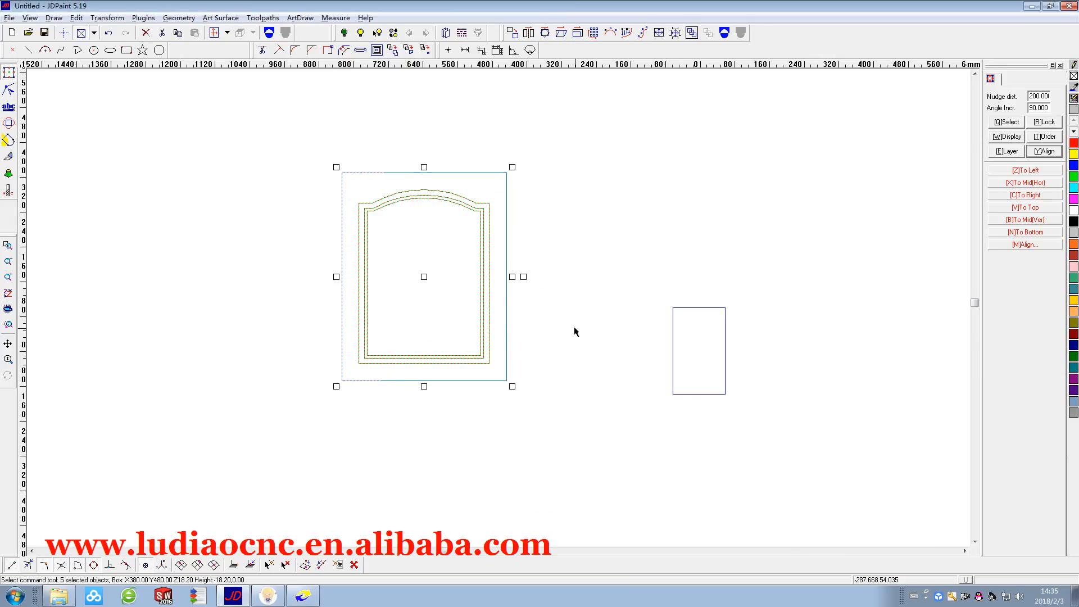
# Minimize JDPaint, switch to the running NCConverter and close it to return to the desktop
pyautogui.click(1036, 11)
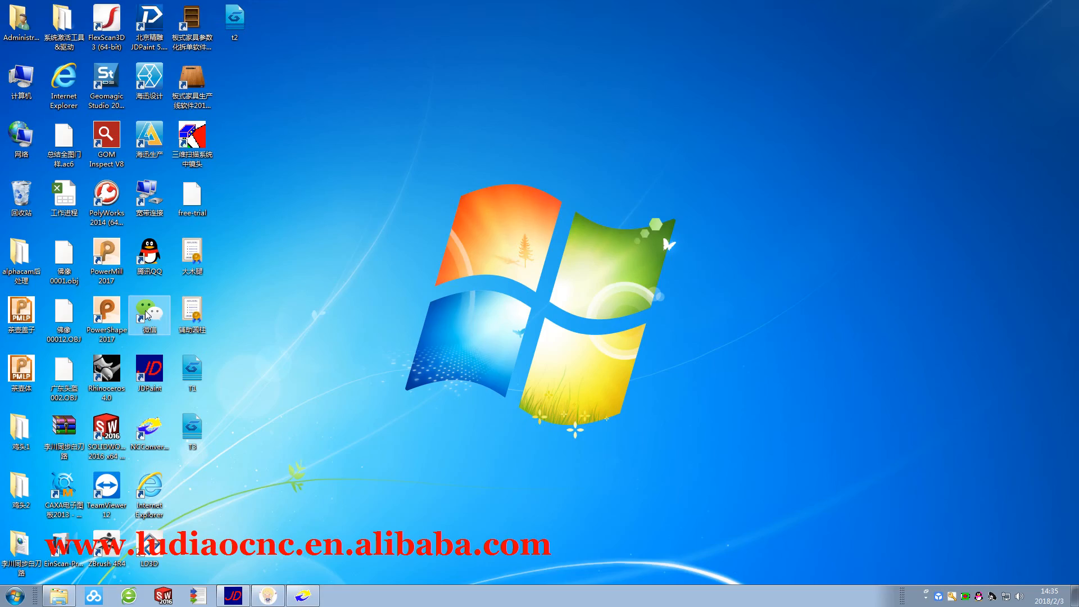
pyautogui.click(303, 596)
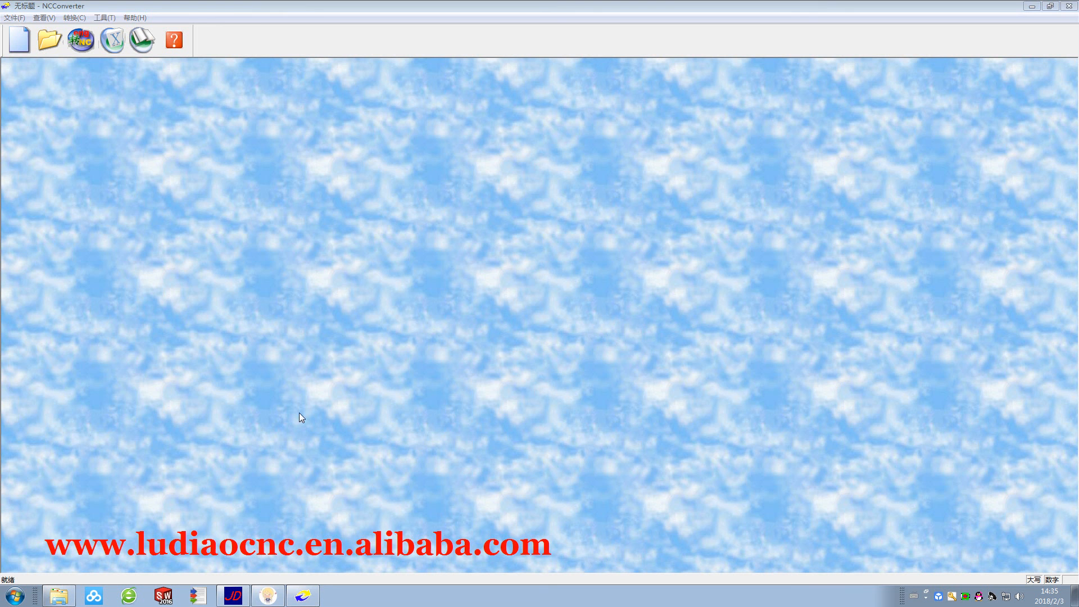
pyautogui.click(1070, 6)
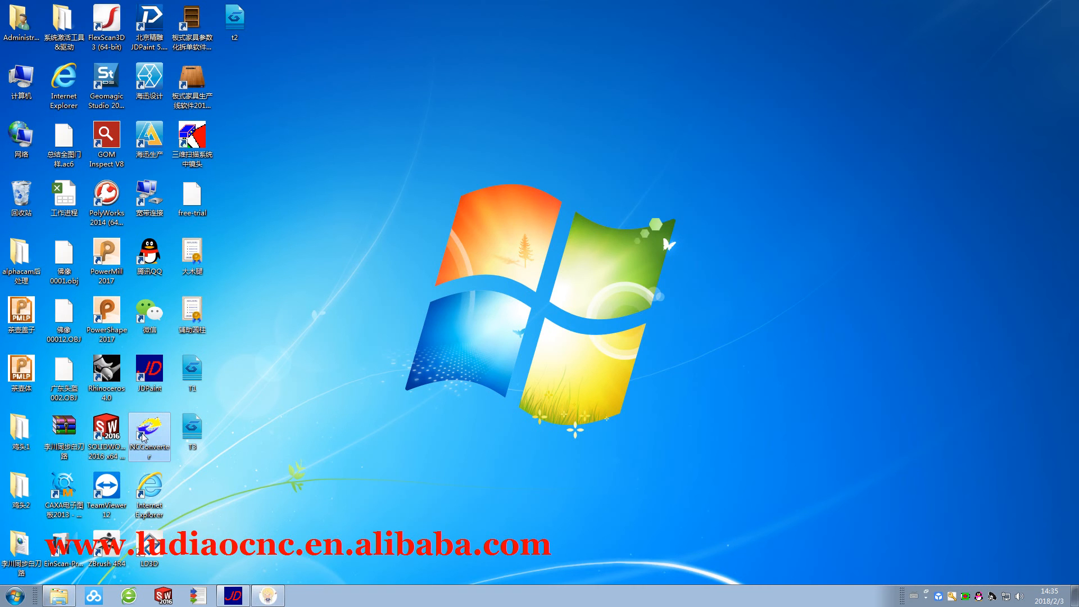
# Launch NCConverter, load T1.ENG from the desktop as input and convert it to T1.nc
pyautogui.click(138, 455)
pyautogui.doubleClick(160, 430)
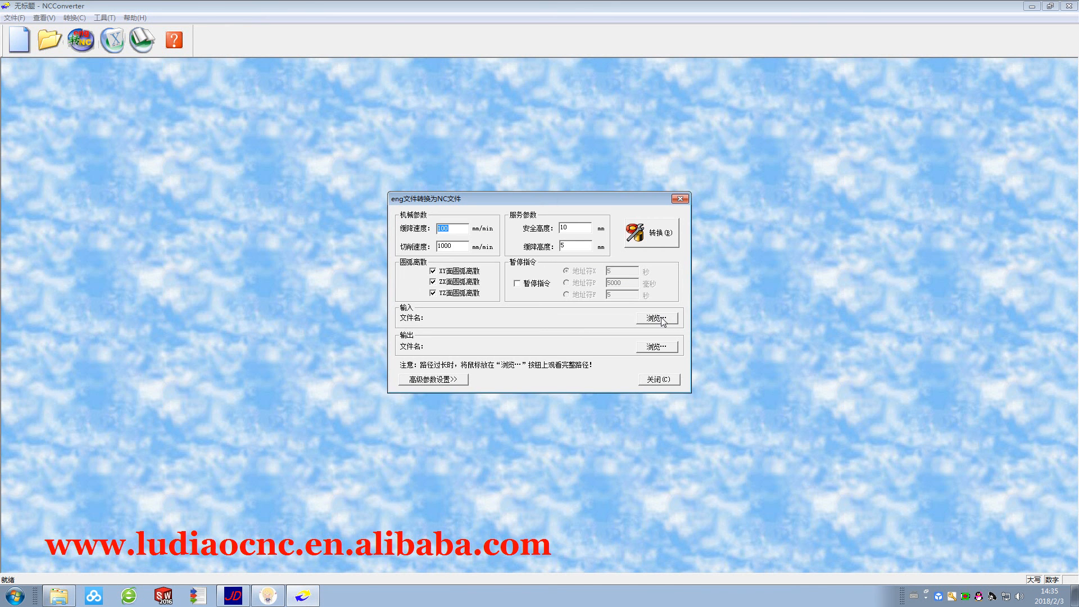
pyautogui.click(662, 320)
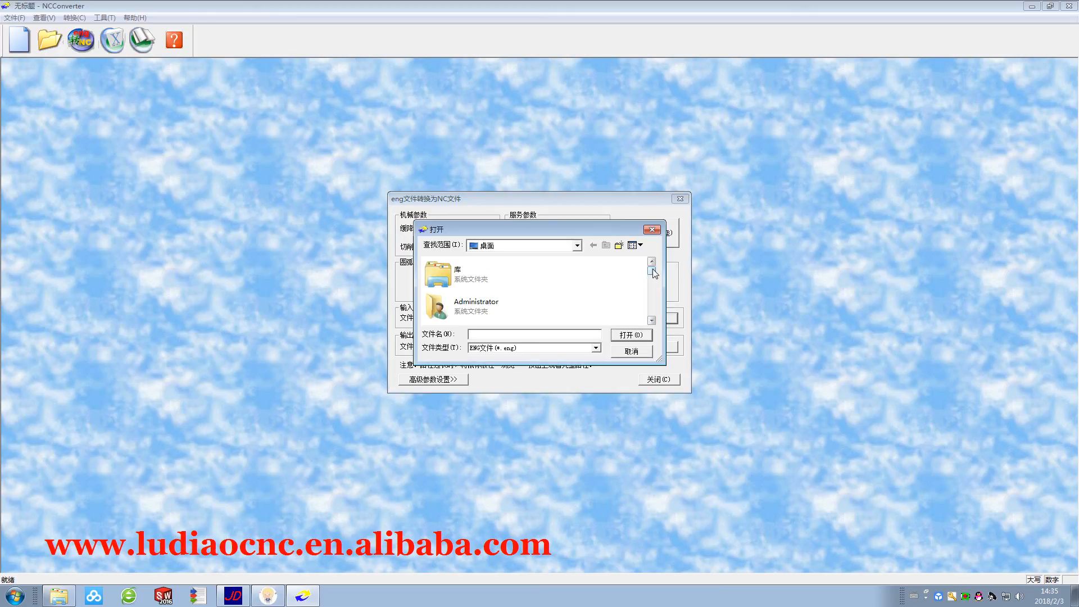
pyautogui.moveTo(653, 269); pyautogui.dragTo(656, 308)
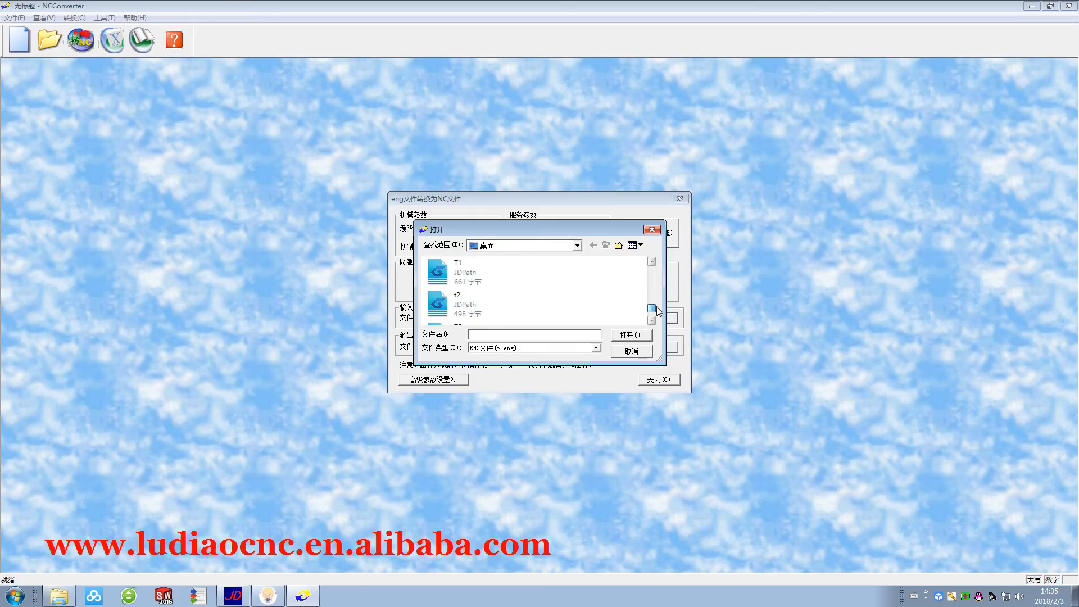
pyautogui.click(490, 274)
pyautogui.click(632, 335)
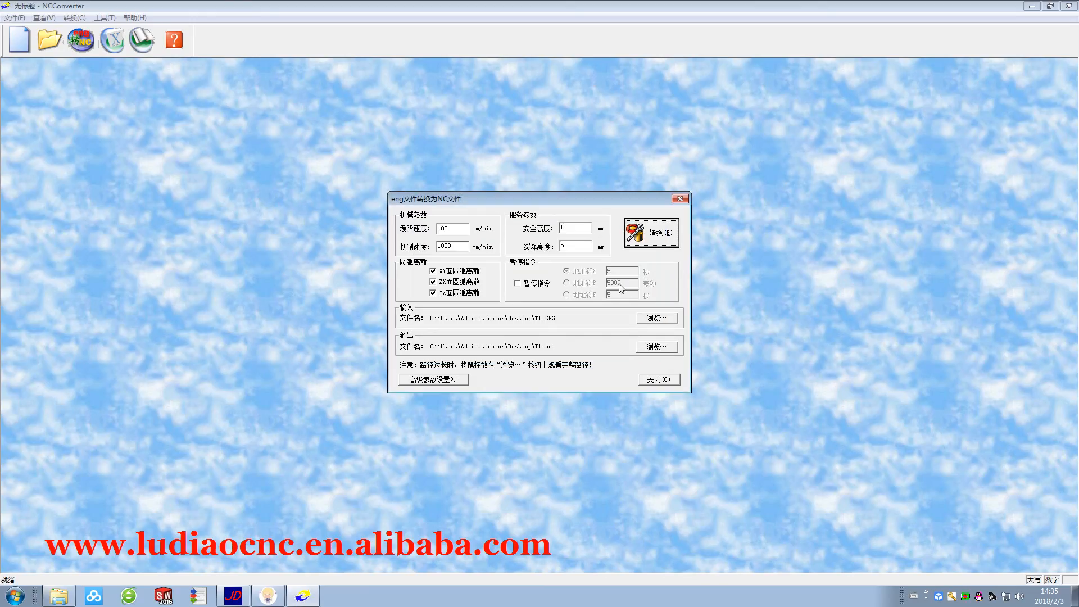
# Load t2.ENG from the desktop as the input file and convert it to t2.nc
pyautogui.click(655, 319)
pyautogui.moveTo(648, 290)
pyautogui.mouseDown()
pyautogui.moveTo(653, 261)
pyautogui.moveTo(652, 287)
pyautogui.mouseUp()
pyautogui.scroll(-3, 652, 288)
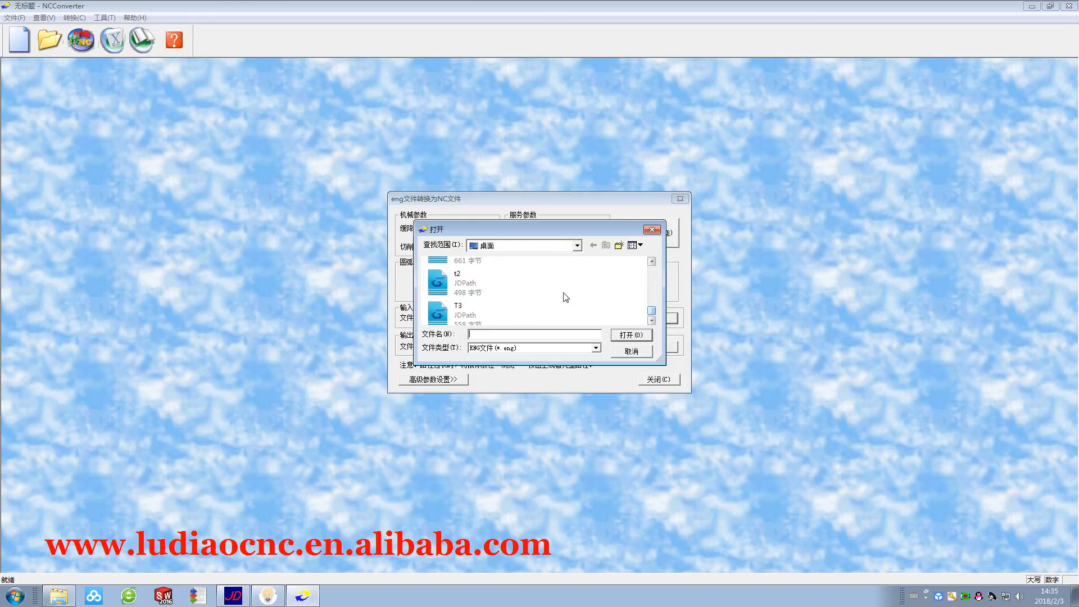
pyautogui.click(477, 293)
pyautogui.click(646, 336)
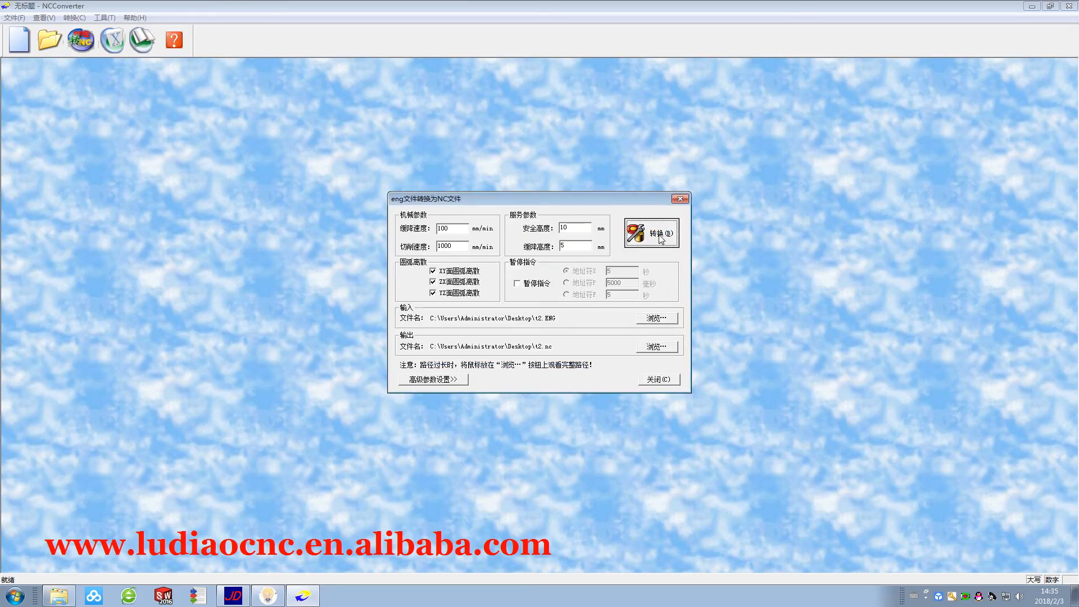
# Load T3.ENG from the desktop, convert it to T3.nc and close NCConverter
pyautogui.click(655, 321)
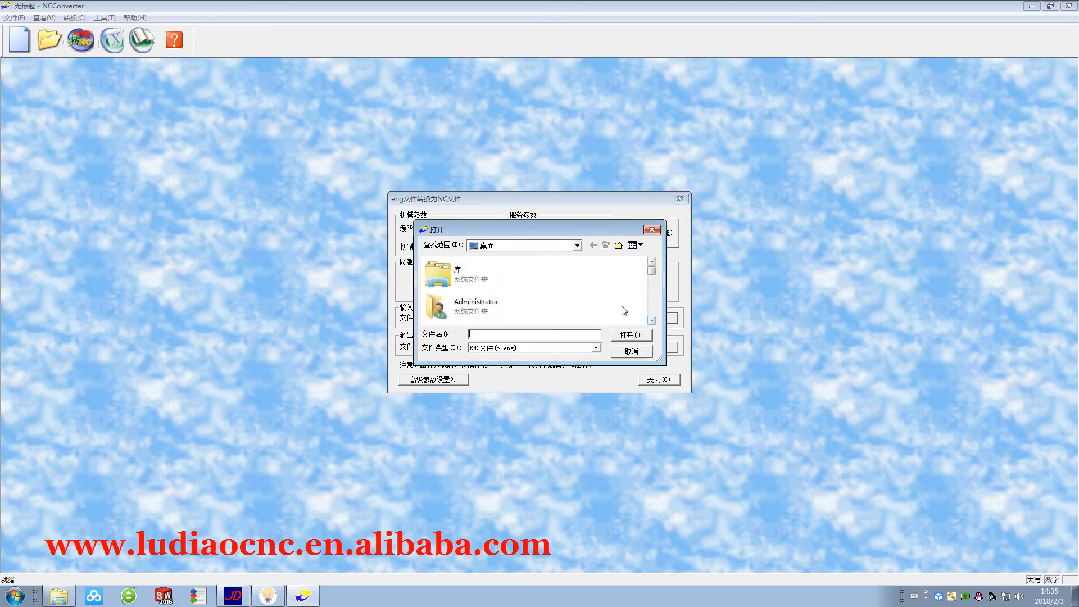
pyautogui.scroll(-5, 653, 312)
pyautogui.click(459, 309)
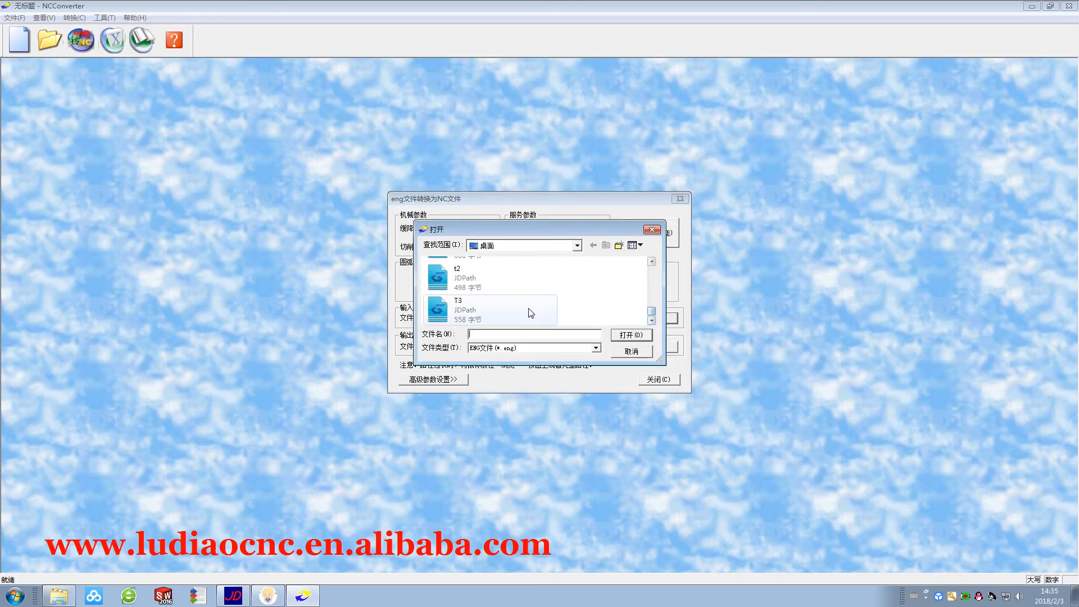
pyautogui.click(629, 335)
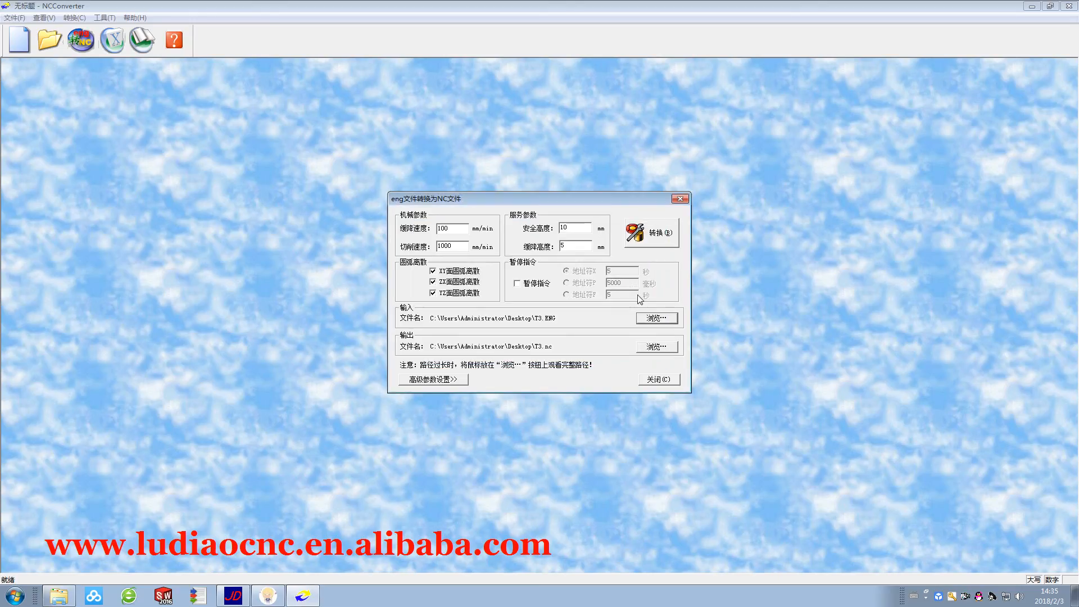
pyautogui.click(652, 241)
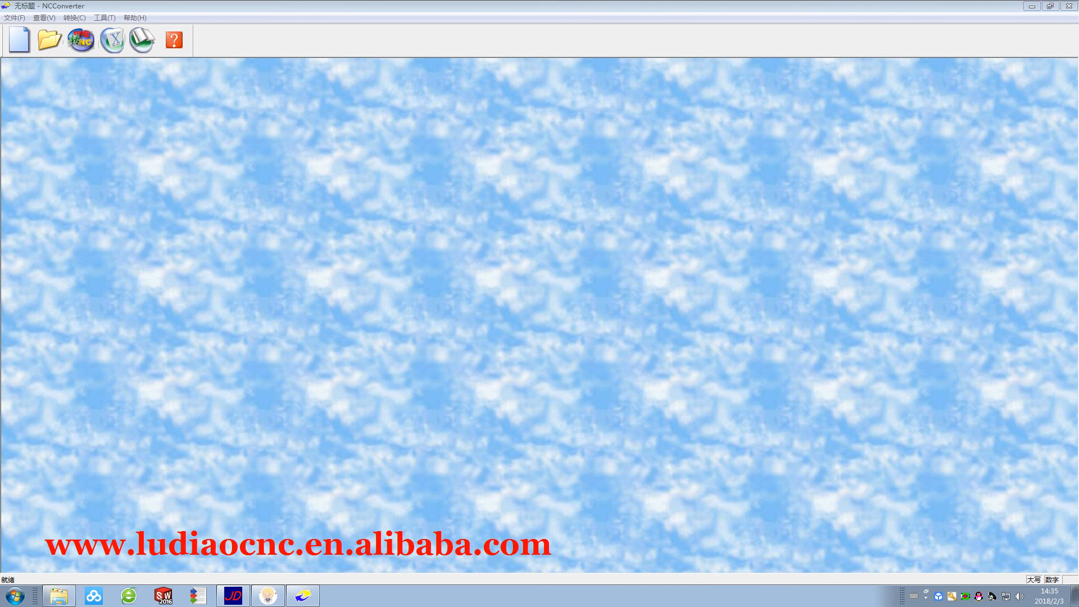
pyautogui.click(1069, 6)
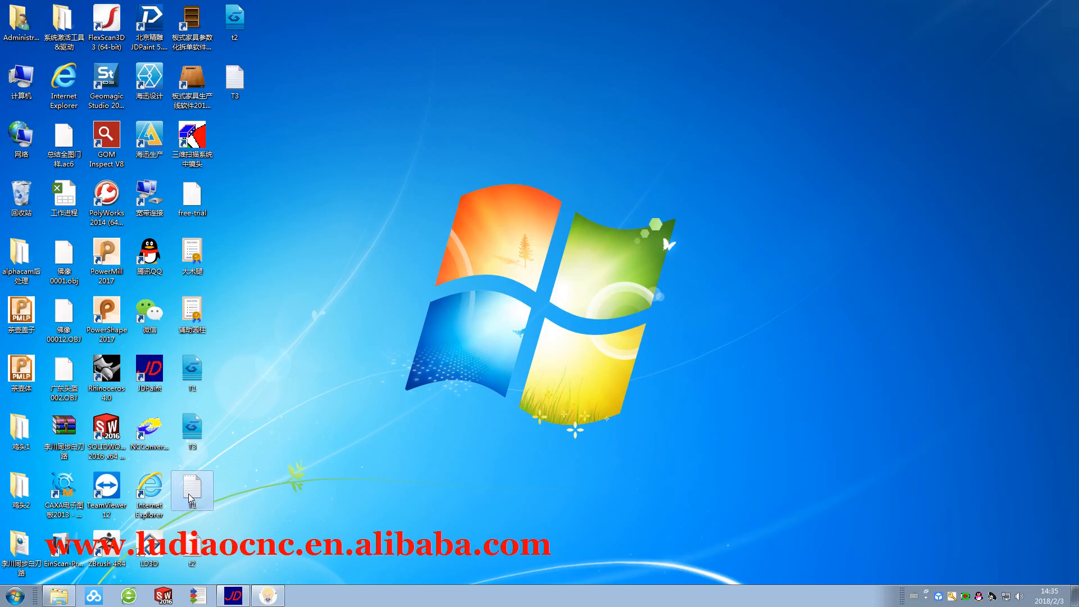
# Open the converted T1 file from the desktop and change its header's tool code to T1 M03 S18000
pyautogui.moveTo(225, 546); pyautogui.dragTo(197, 486)
pyautogui.click(235, 80)
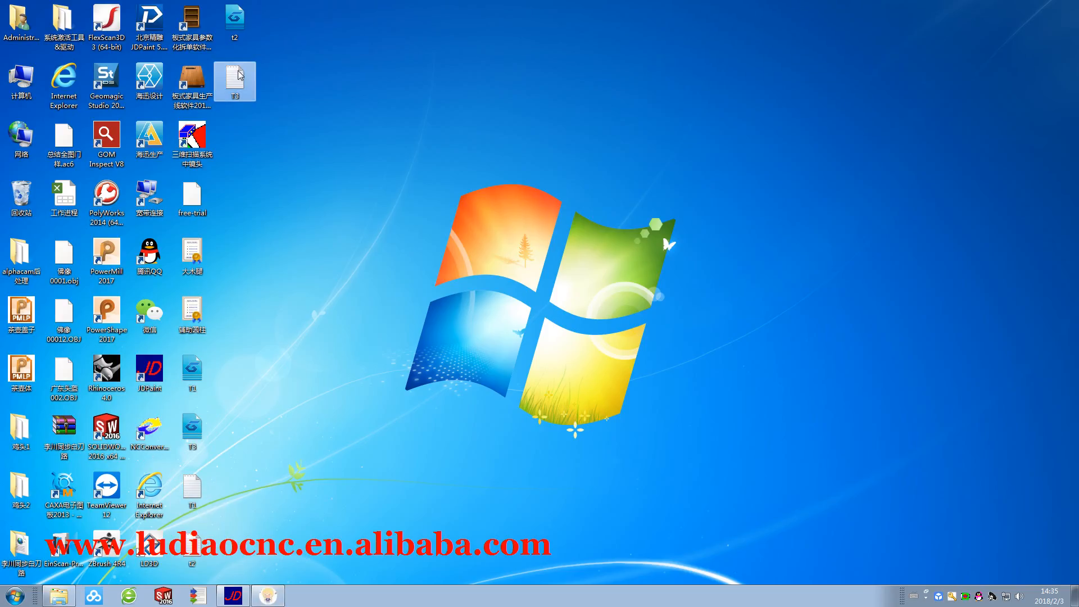
pyautogui.doubleClick(199, 496)
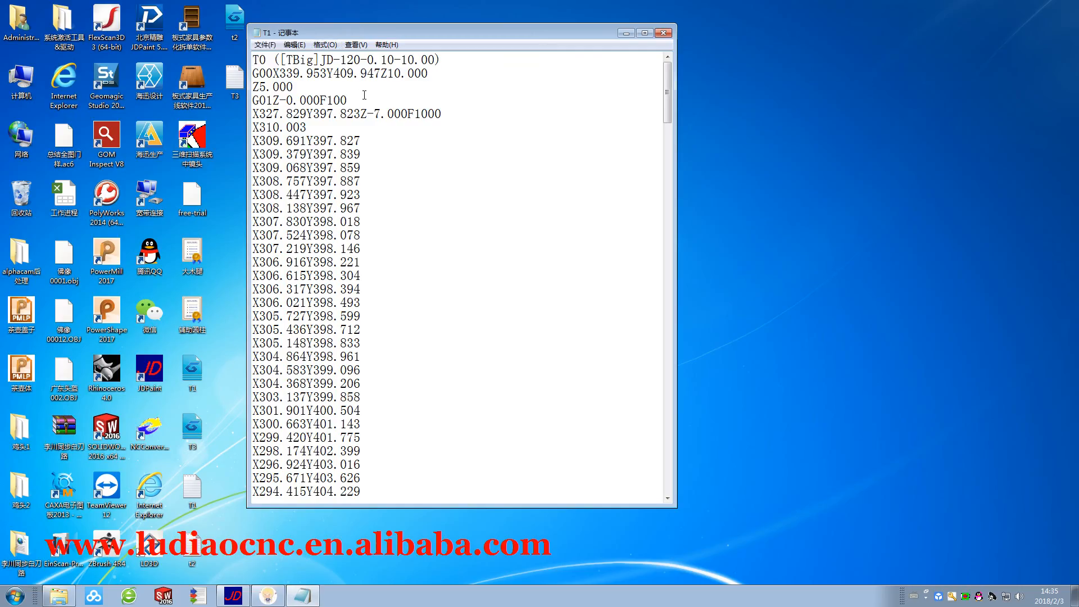
pyautogui.press('Right')
pyautogui.press('Delete')
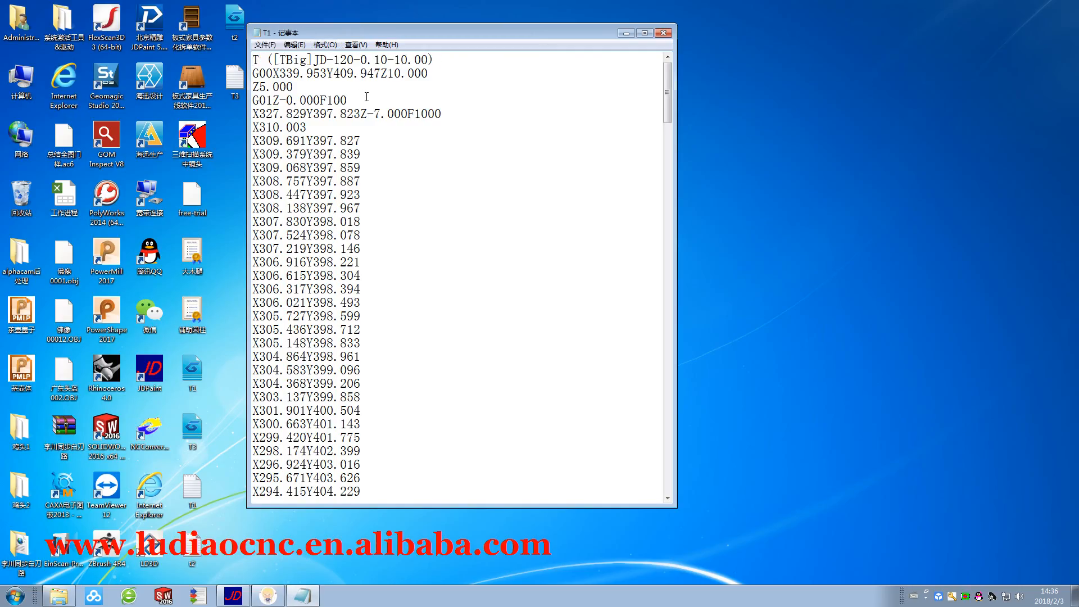
pyautogui.write('1')
pyautogui.write(' M03')
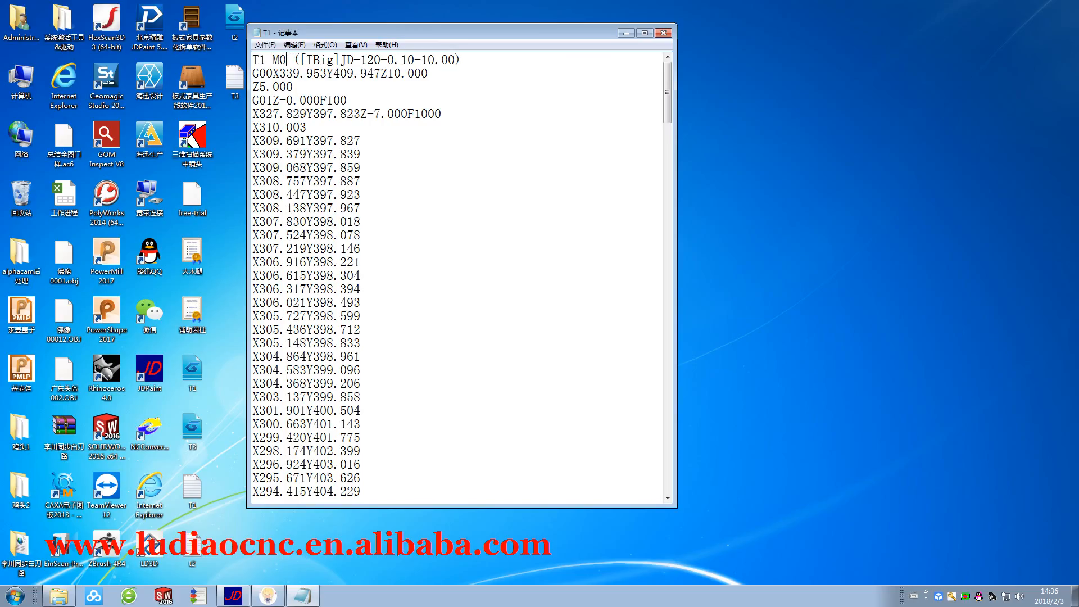
pyautogui.write(' S18000')
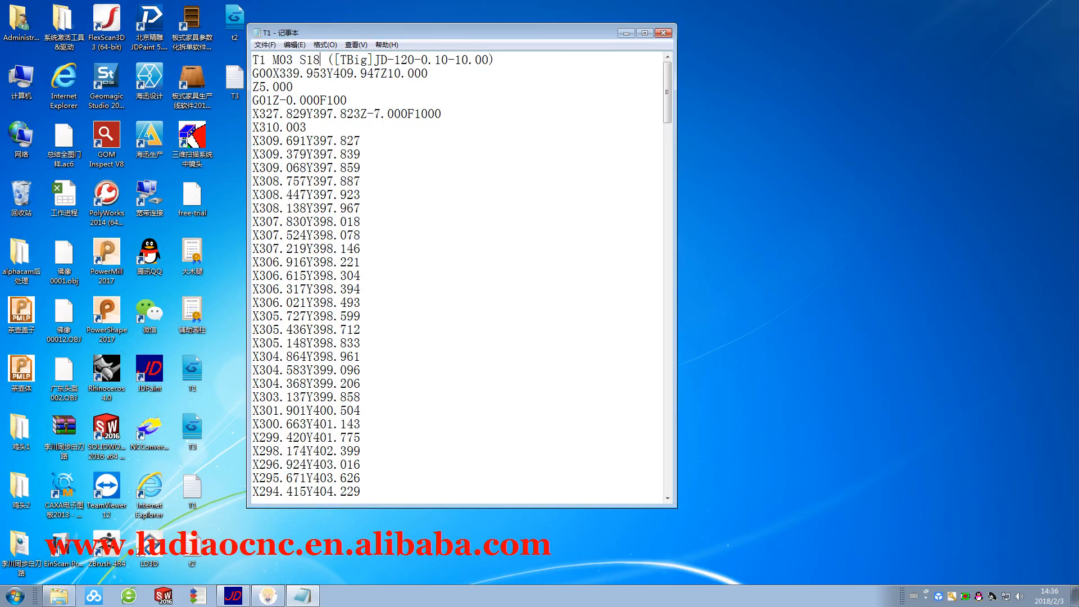
# Remove the bracketed cutter description from the T1 file's first line and save the file
pyautogui.moveTo(347, 60); pyautogui.dragTo(521, 59)
pyautogui.press('Delete')
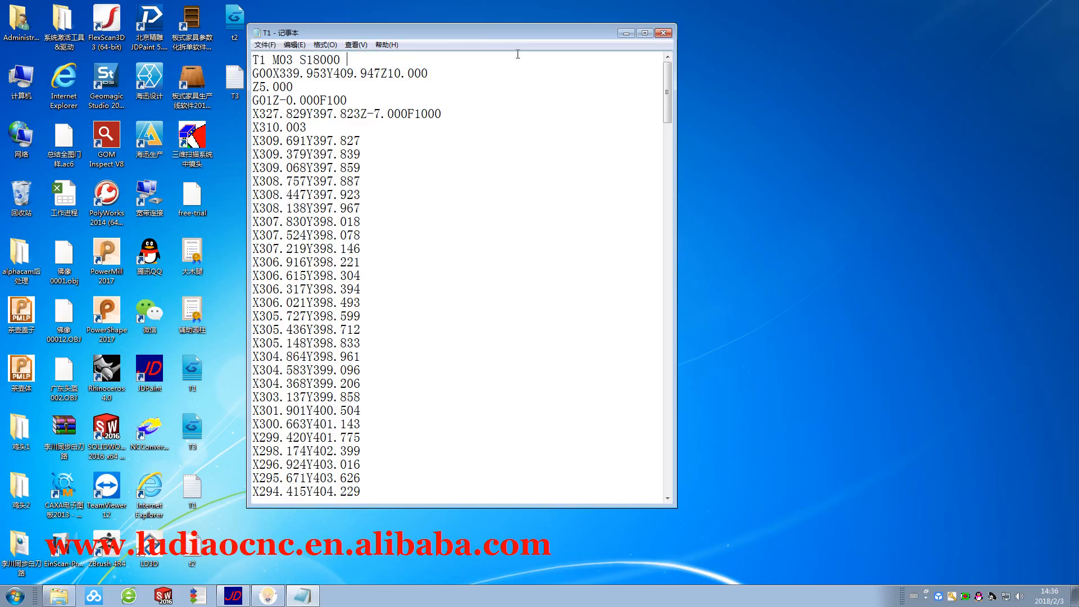
pyautogui.click(270, 45)
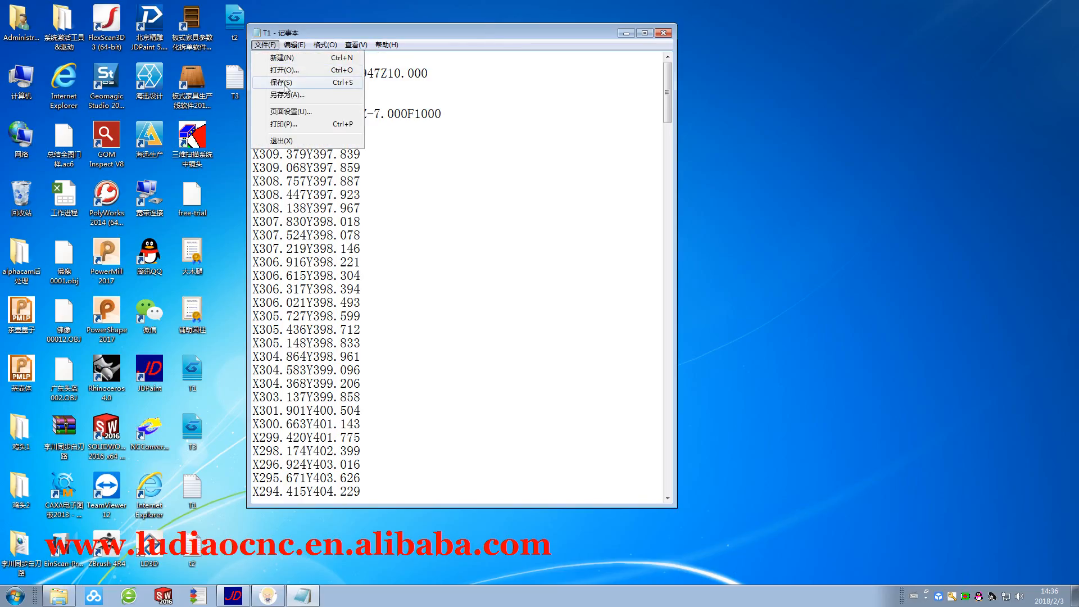
pyautogui.click(284, 83)
pyautogui.click(663, 32)
pyautogui.doubleClick(191, 554)
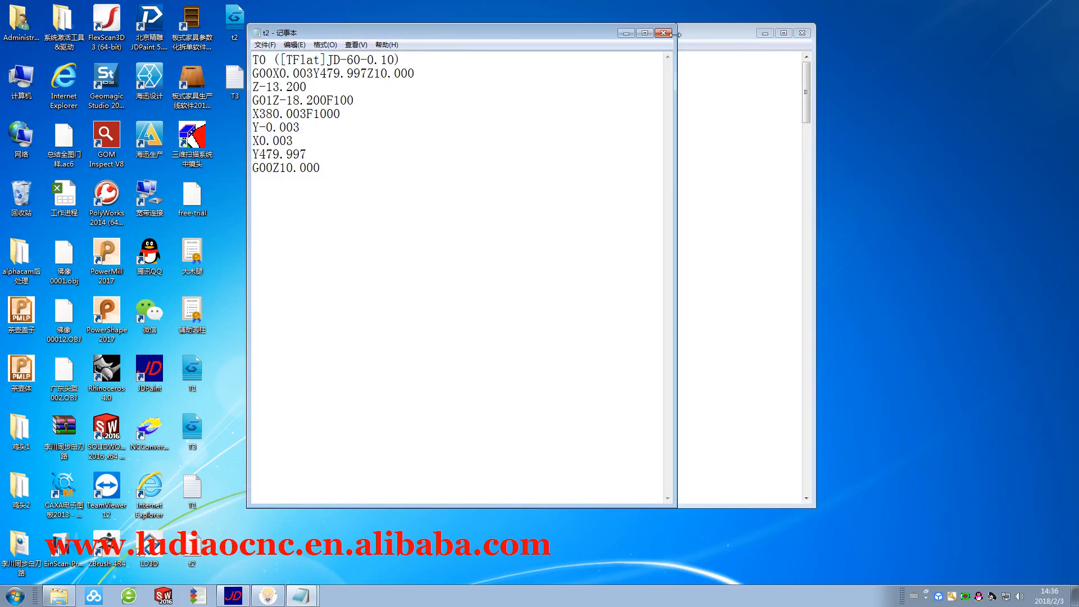
pyautogui.click(663, 33)
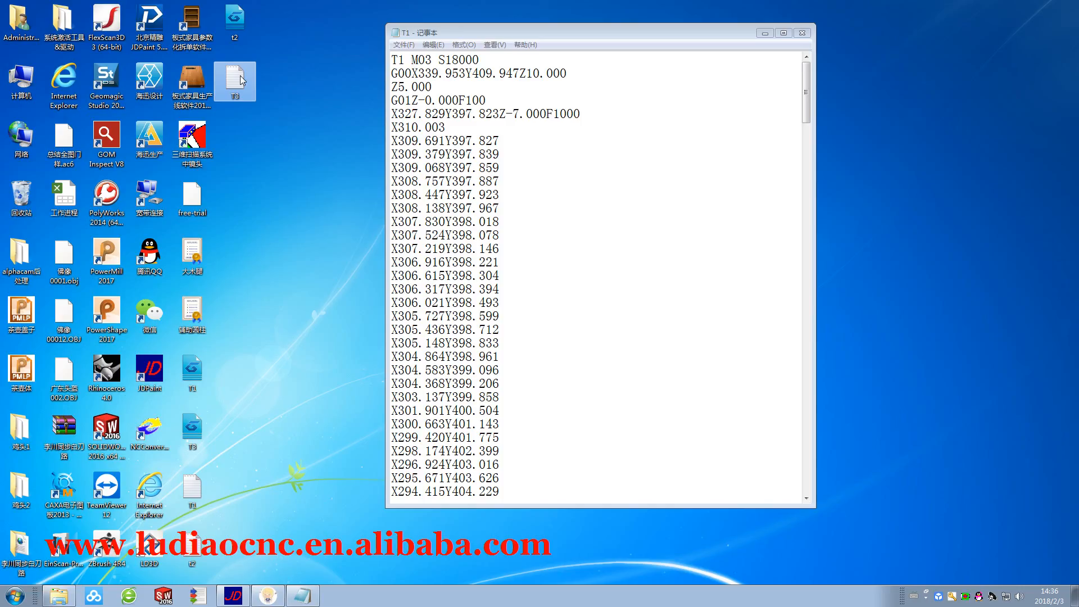
# Move the T1 window aside, open the converted T3 file and change its header's tool code to T3 M03 S18000
pyautogui.moveTo(424, 33); pyautogui.dragTo(500, 63)
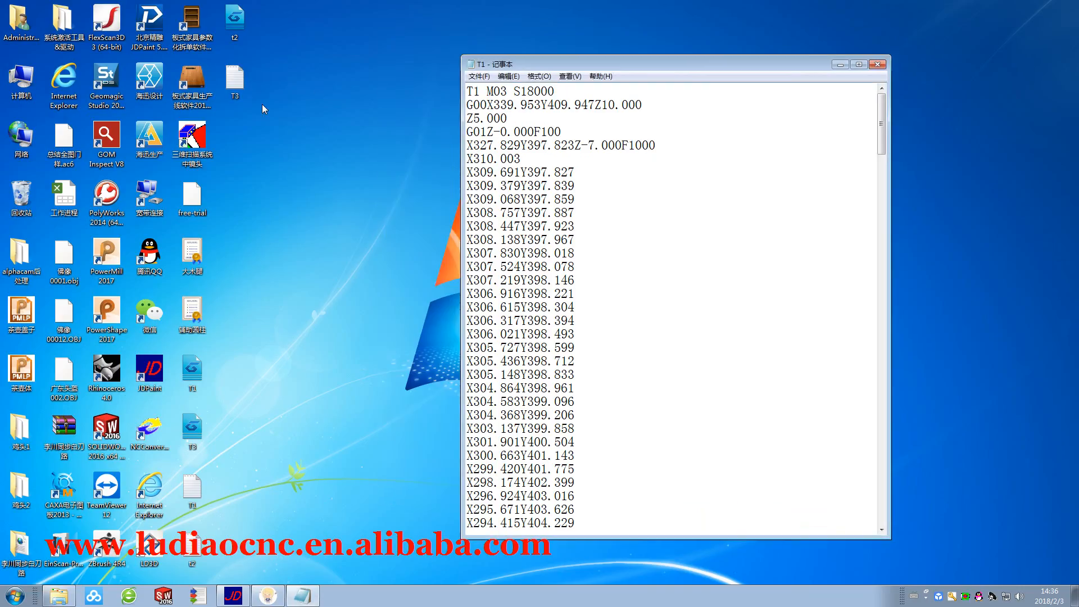
pyautogui.doubleClick(235, 81)
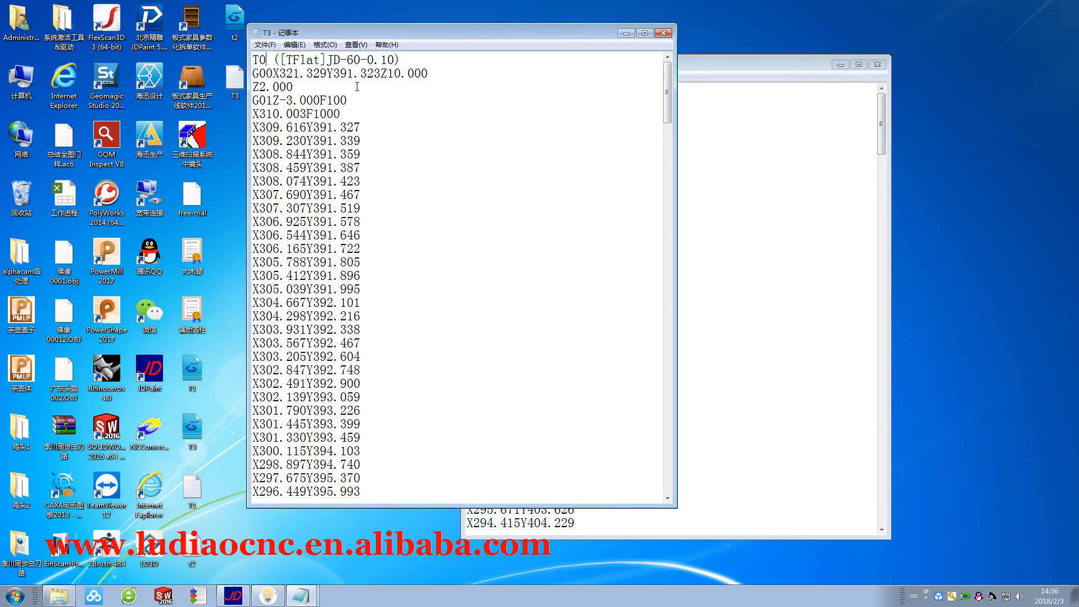
pyautogui.press('BackSpace')
pyautogui.write('3 ')
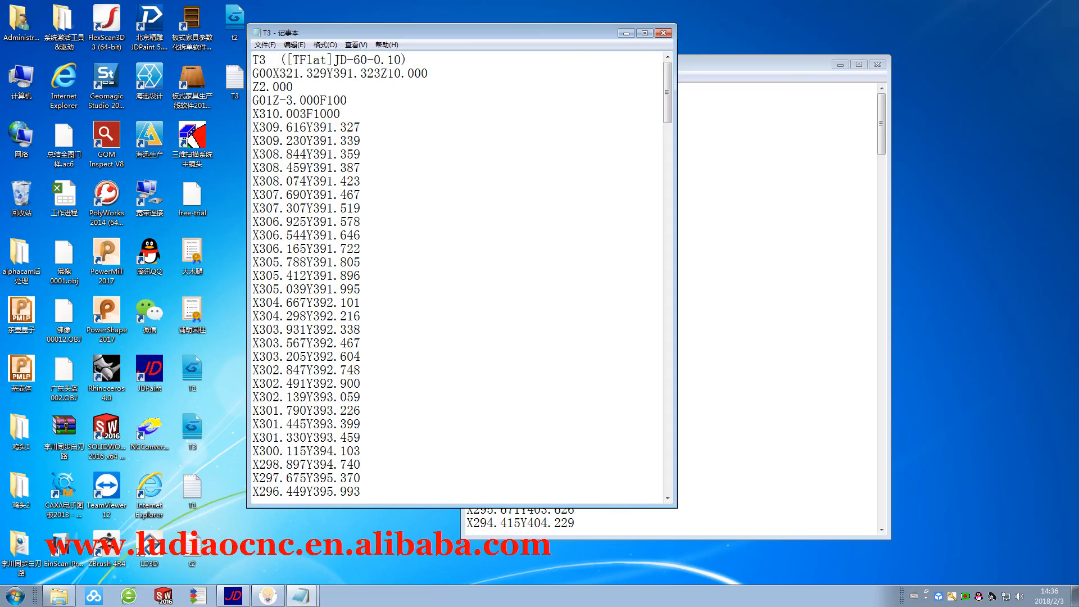
pyautogui.write('M03 S180')
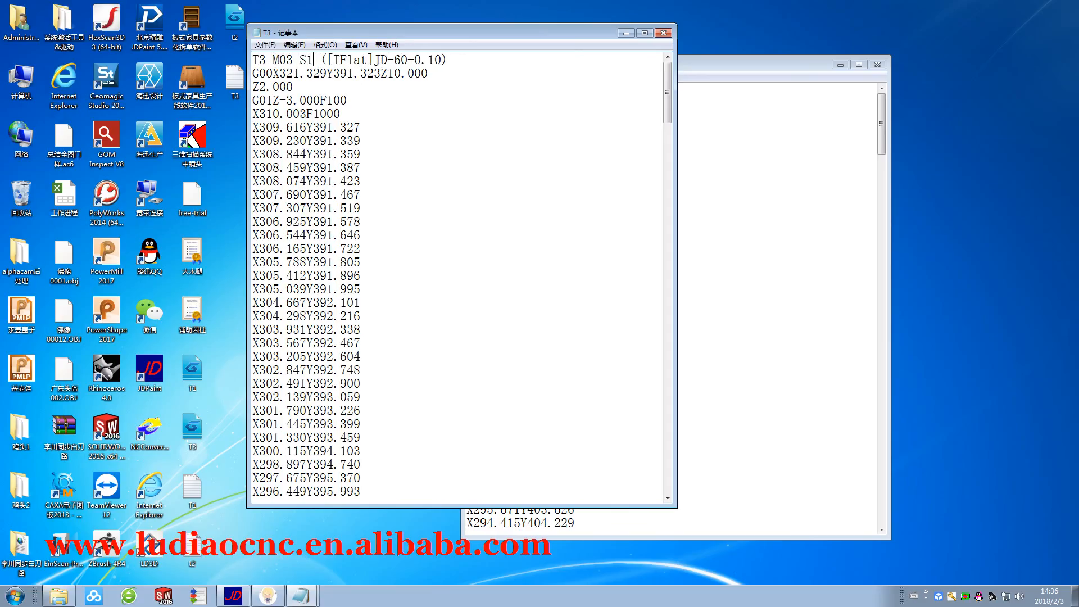
pyautogui.write('00')
# Delete the cutter description in brackets from the T3 file's header line and save it
pyautogui.moveTo(347, 59); pyautogui.dragTo(480, 63)
pyautogui.press('Delete')
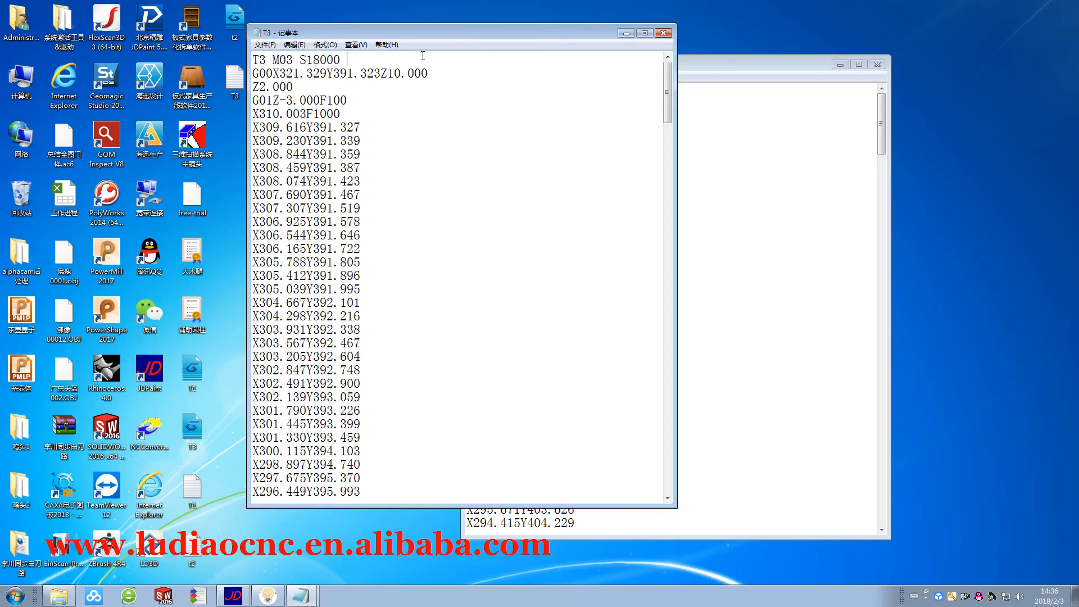
pyautogui.click(265, 45)
pyautogui.click(296, 85)
# Copy the entire T3 program, paste it after the last line of the T1 file and close T3
pyautogui.click(295, 45)
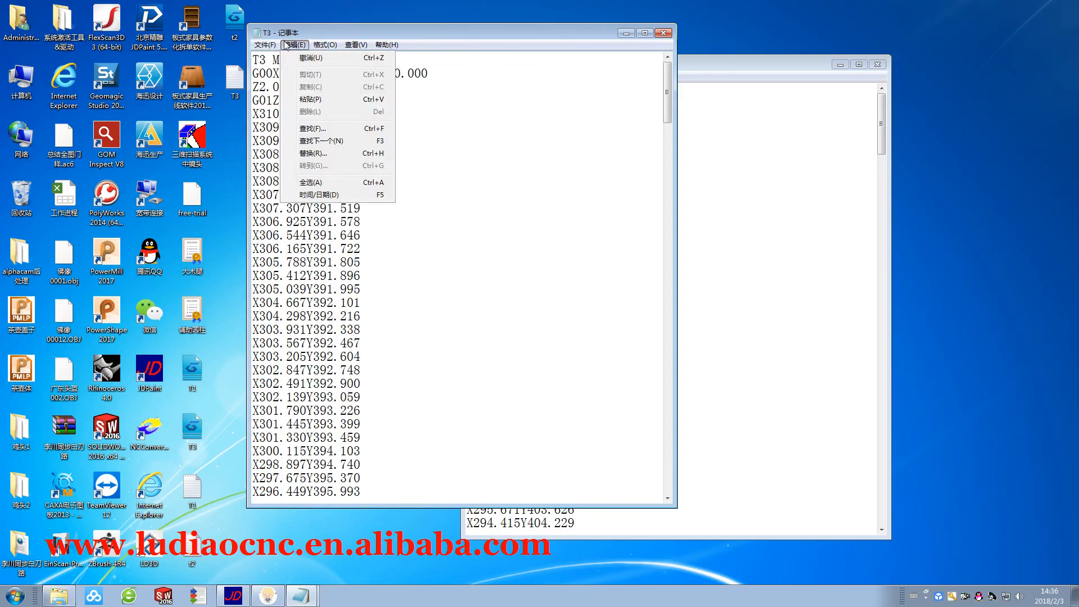
pyautogui.click(310, 182)
pyautogui.rightClick(301, 163)
pyautogui.click(323, 198)
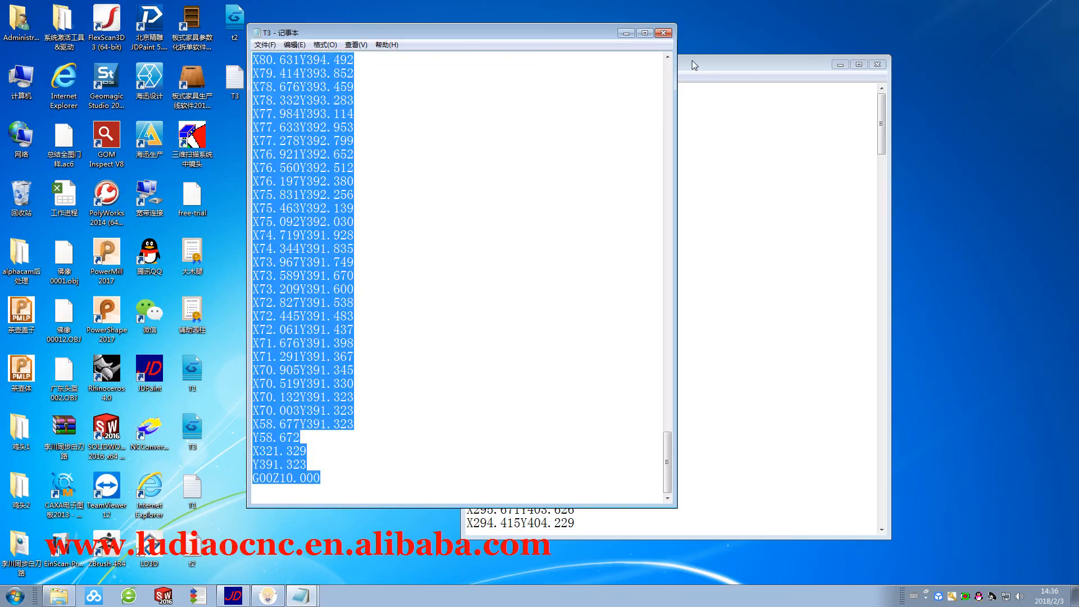
pyautogui.click(695, 65)
pyautogui.moveTo(885, 136); pyautogui.dragTo(882, 504)
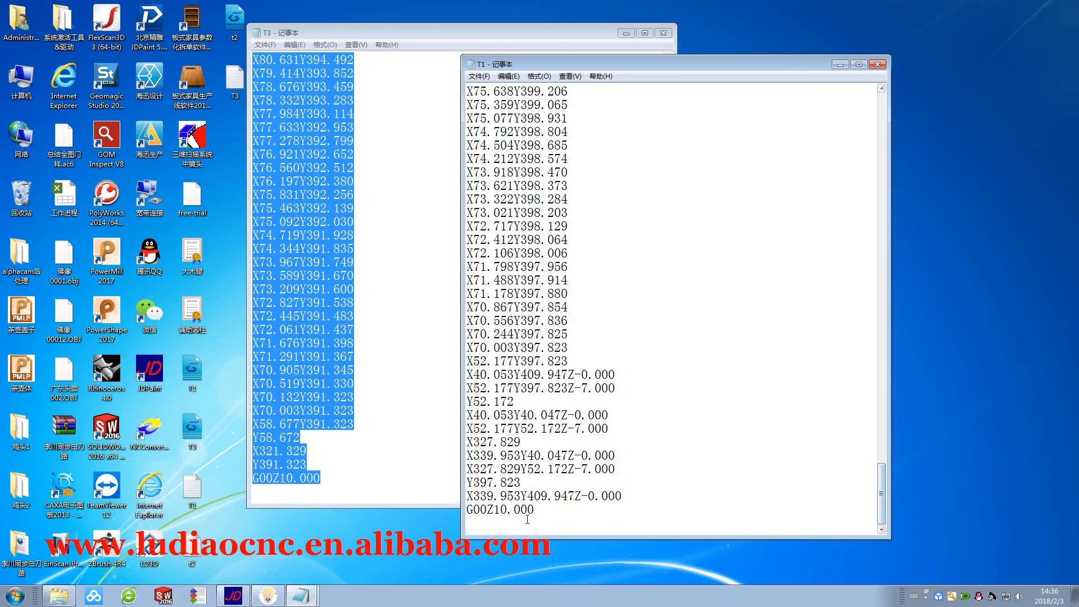
pyautogui.rightClick(509, 527)
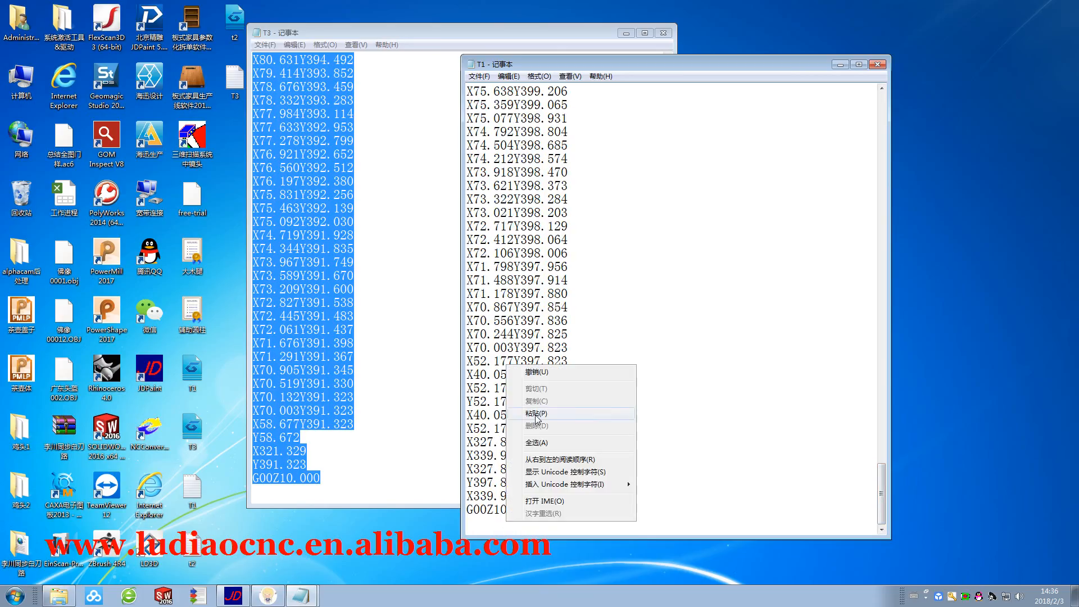
pyautogui.click(538, 422)
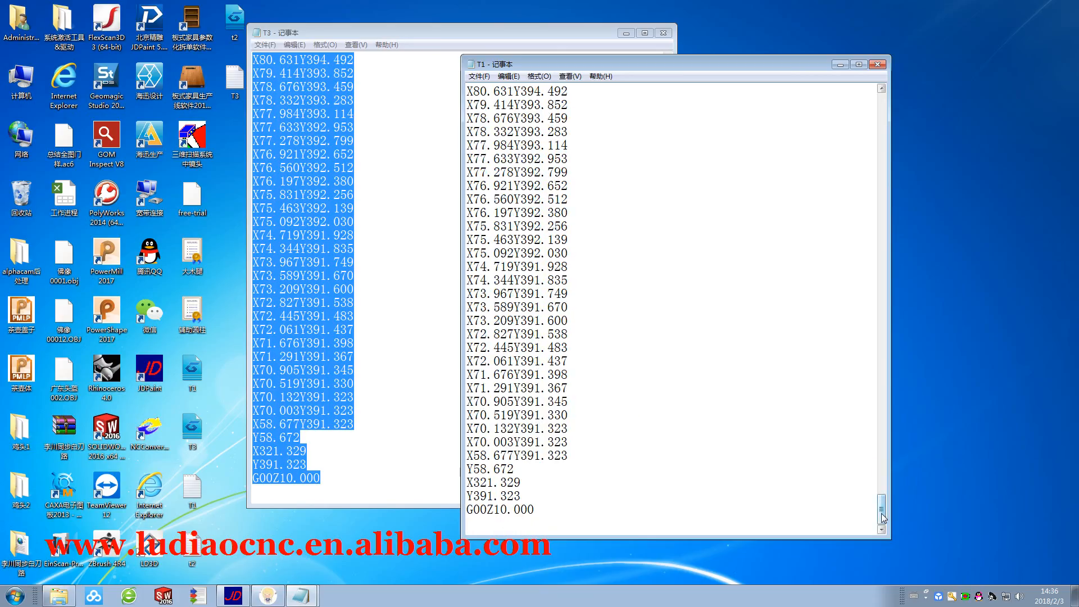
pyautogui.click(342, 34)
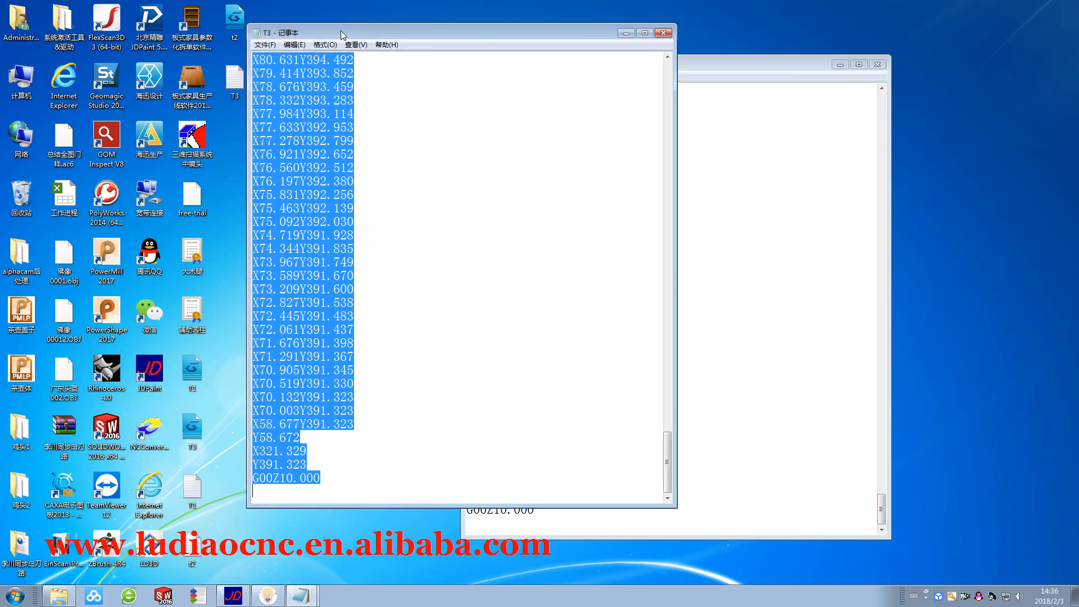
pyautogui.click(663, 32)
# Open the converted t2 file and change its header's tool code to T2 M03 S18000
pyautogui.doubleClick(199, 546)
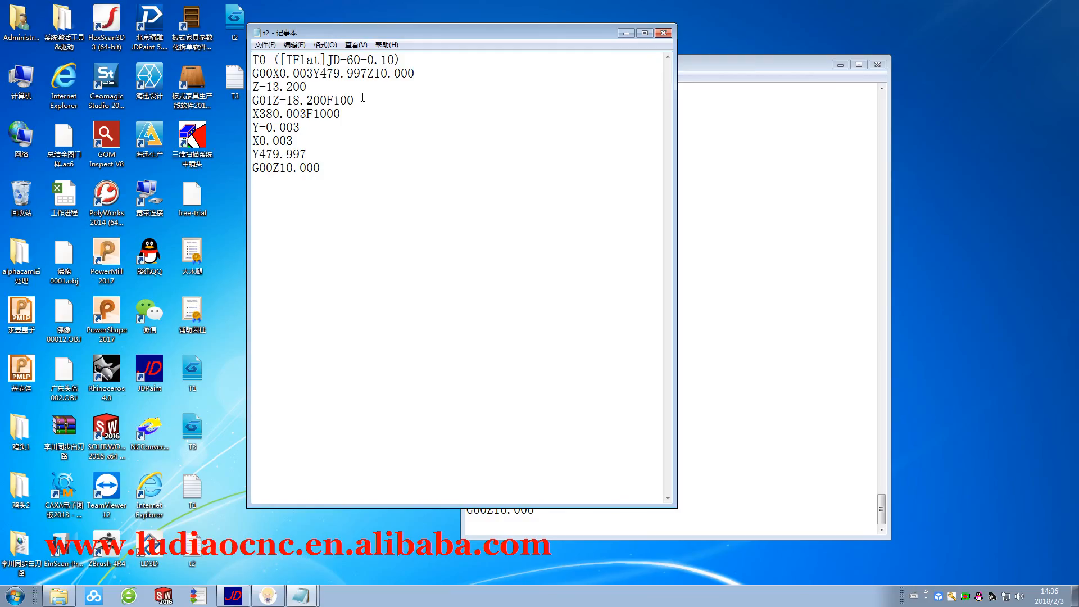
pyautogui.press('BackSpace')
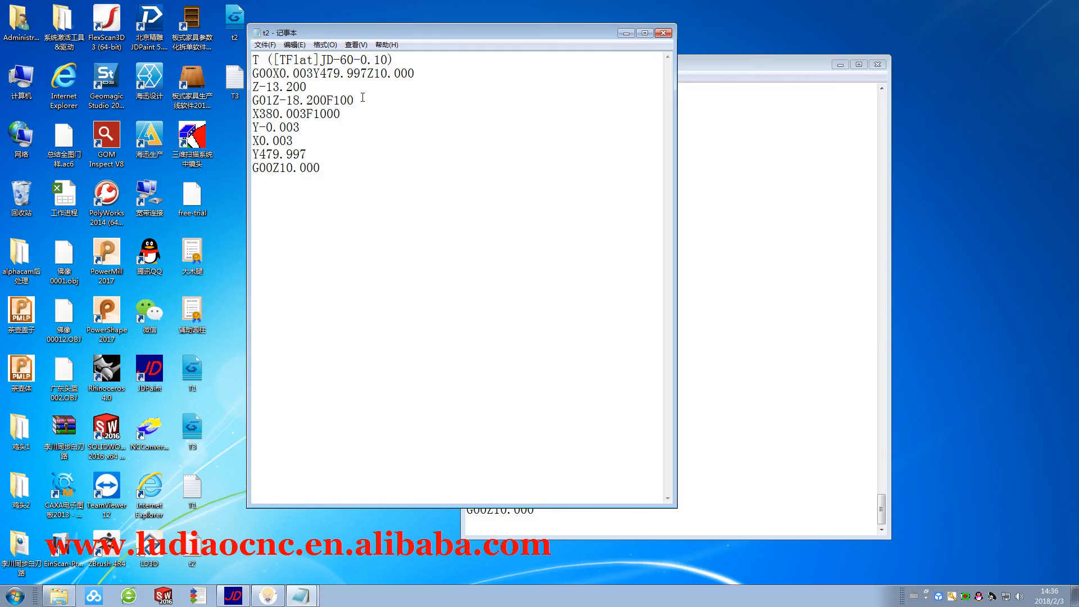
pyautogui.write('2 M03')
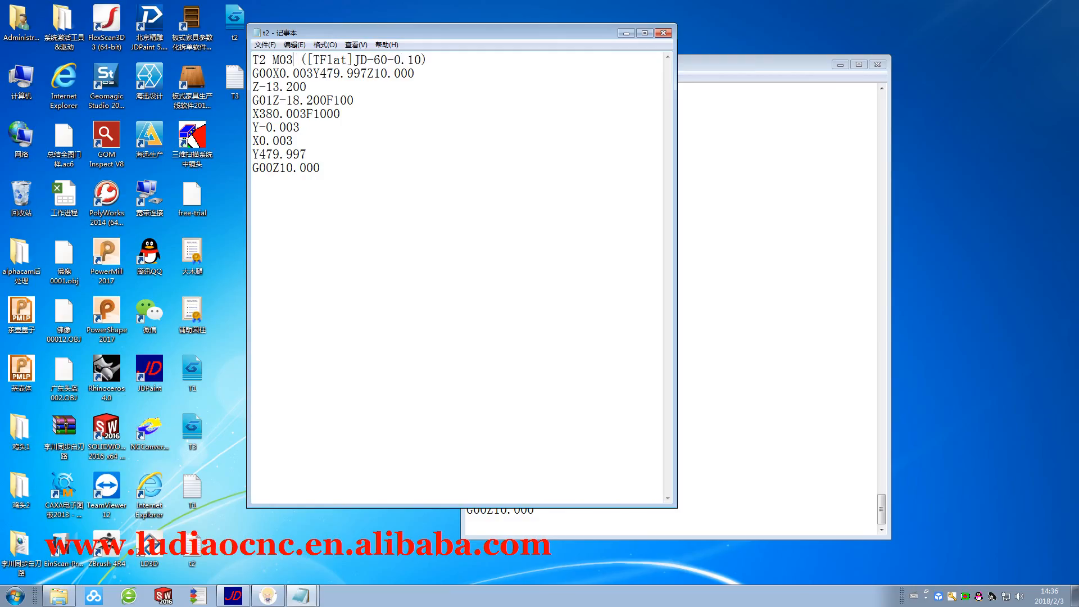
pyautogui.write(' S18000')
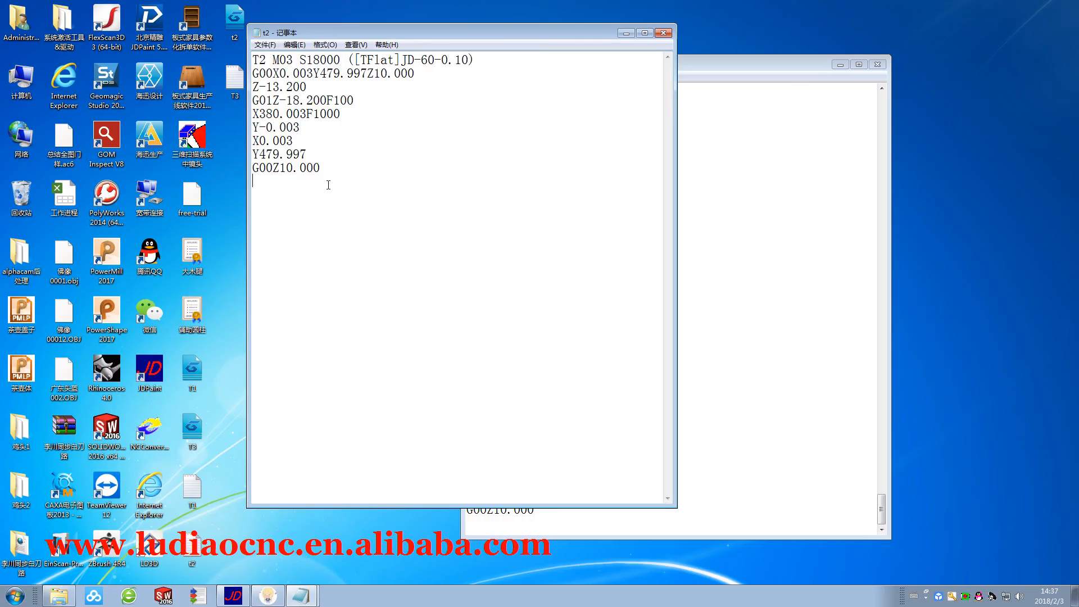
# Add M30 as the t2 program's last line, save the file, and delete the bracketed cutter description from its header
pyautogui.write('0')
pyautogui.click(265, 44)
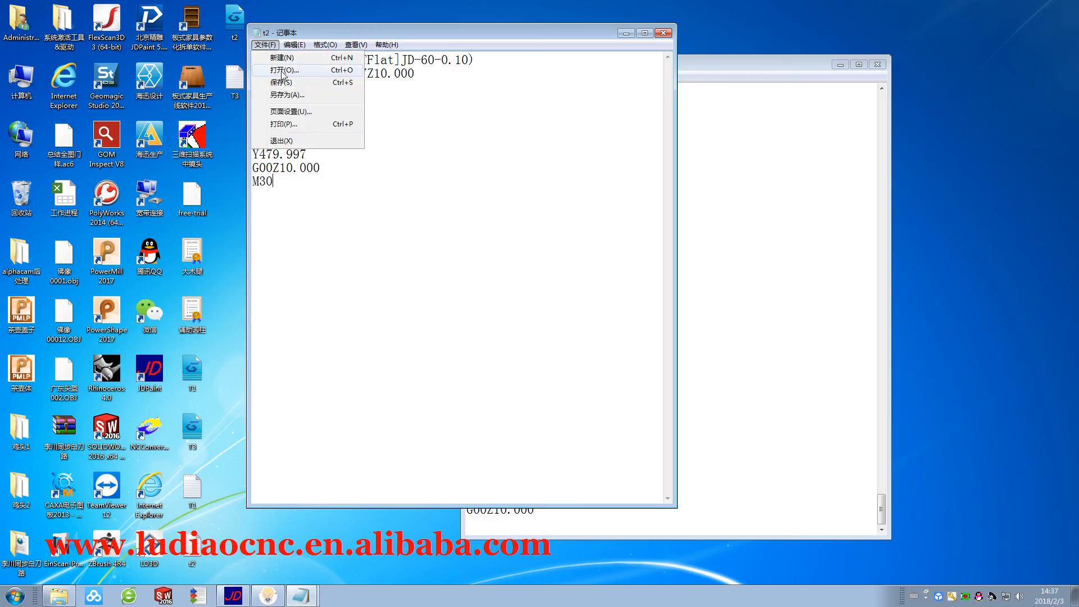
pyautogui.click(285, 84)
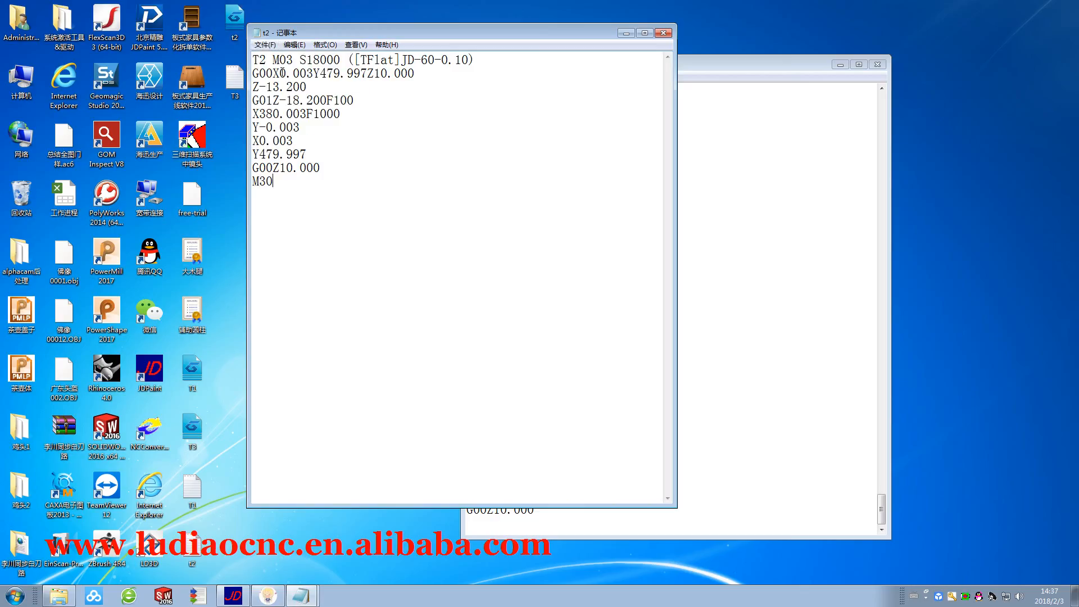
pyautogui.moveTo(348, 59); pyautogui.dragTo(582, 57)
pyautogui.press('Delete')
# Copy the entire t2 program, paste it after the last line of the T1 file and close t2
pyautogui.click(294, 45)
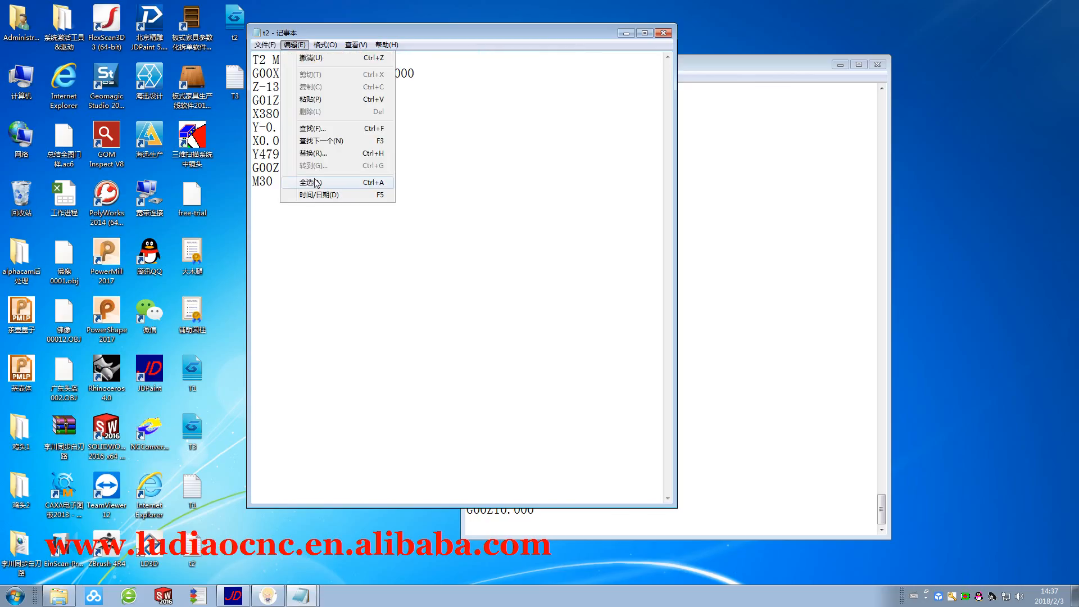
pyautogui.click(316, 182)
pyautogui.rightClick(284, 103)
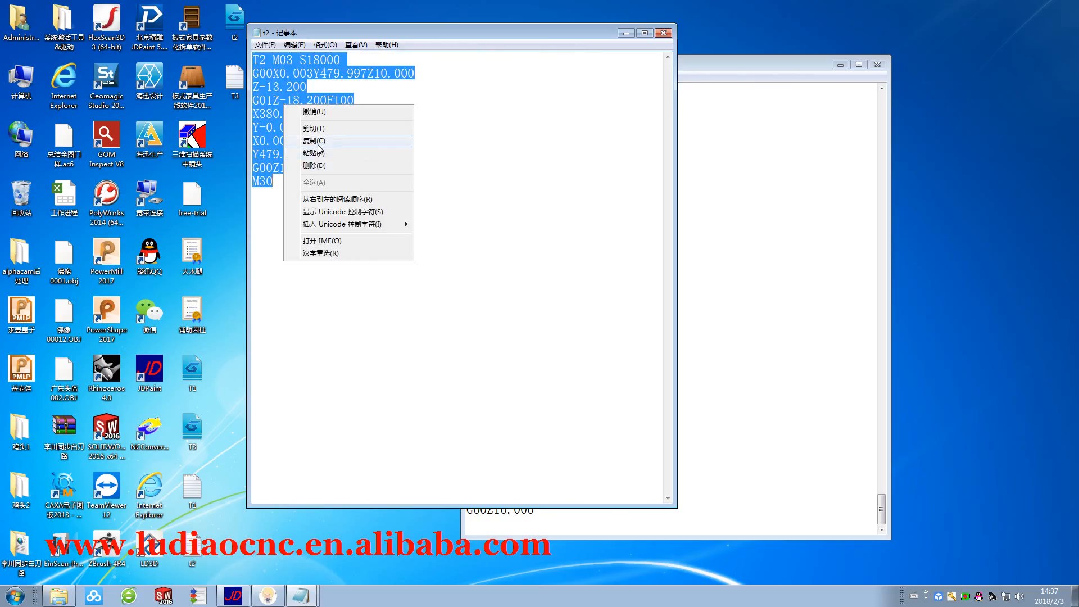
pyautogui.click(325, 139)
pyautogui.click(715, 60)
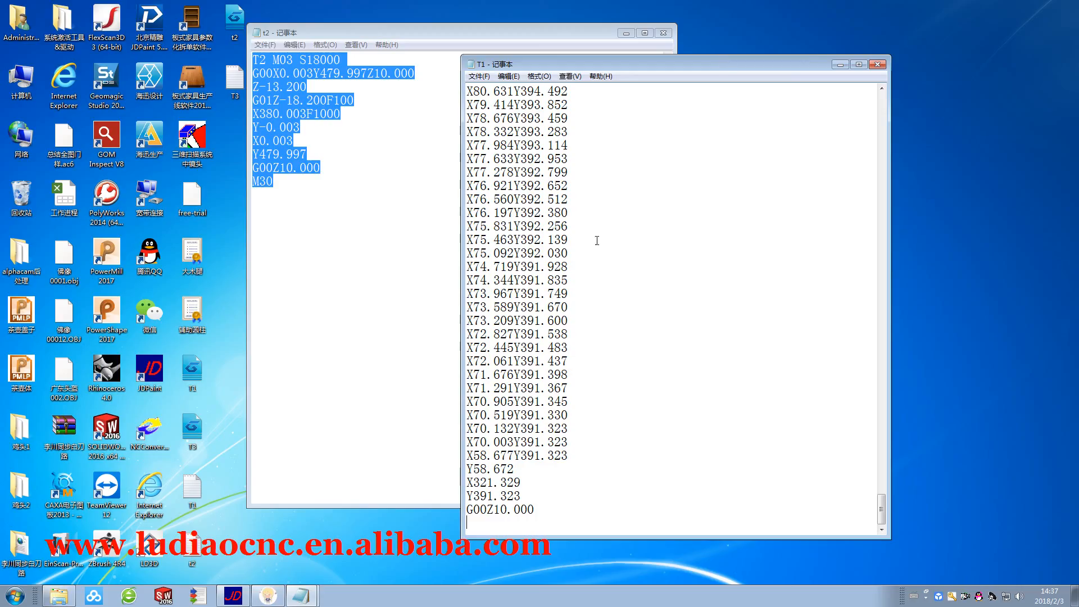
pyautogui.rightClick(496, 521)
pyautogui.click(534, 427)
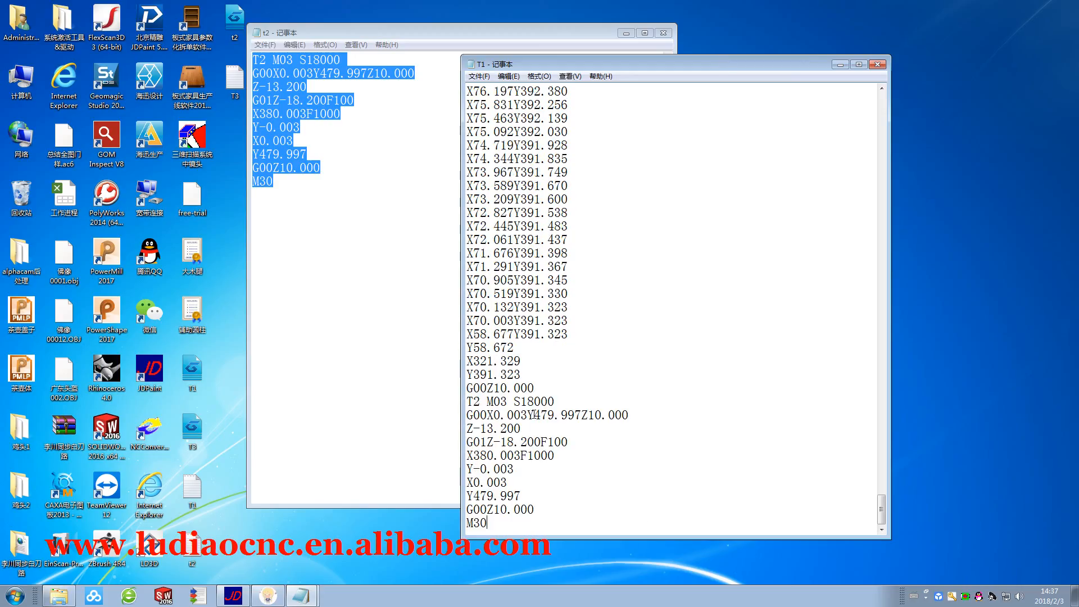
pyautogui.click(664, 32)
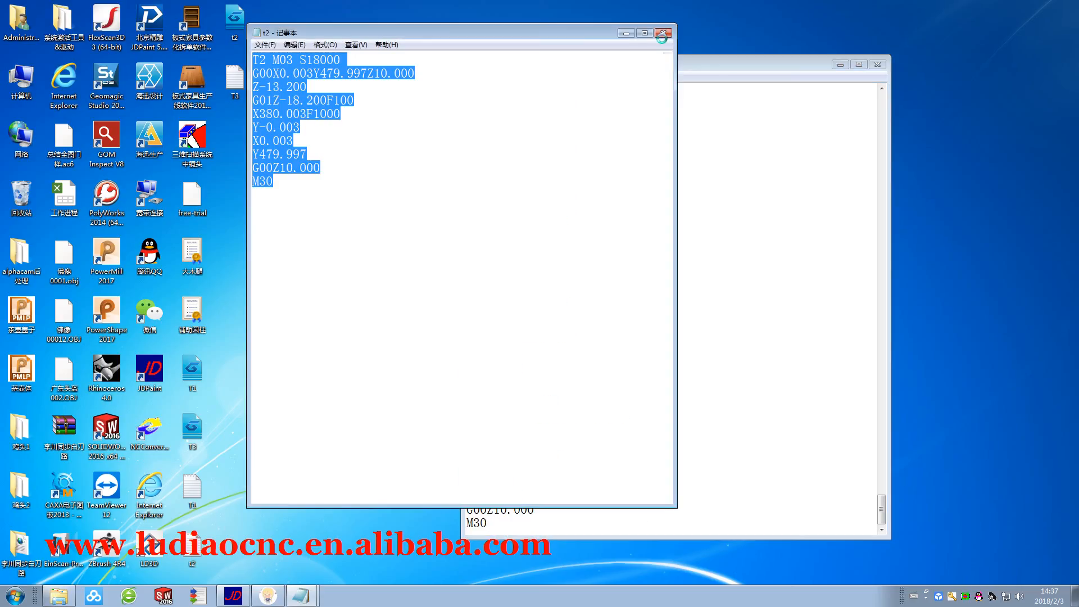
pyautogui.click(557, 308)
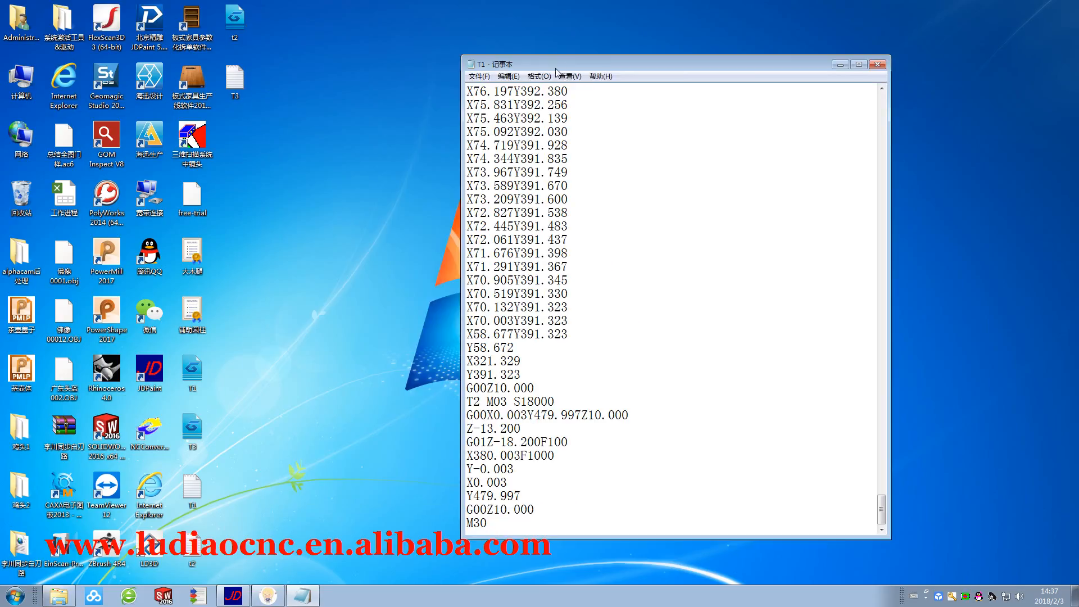
# Move the T1 window clear of the edge and save the merged T1 program
pyautogui.moveTo(559, 65); pyautogui.dragTo(502, 44)
pyautogui.click(423, 54)
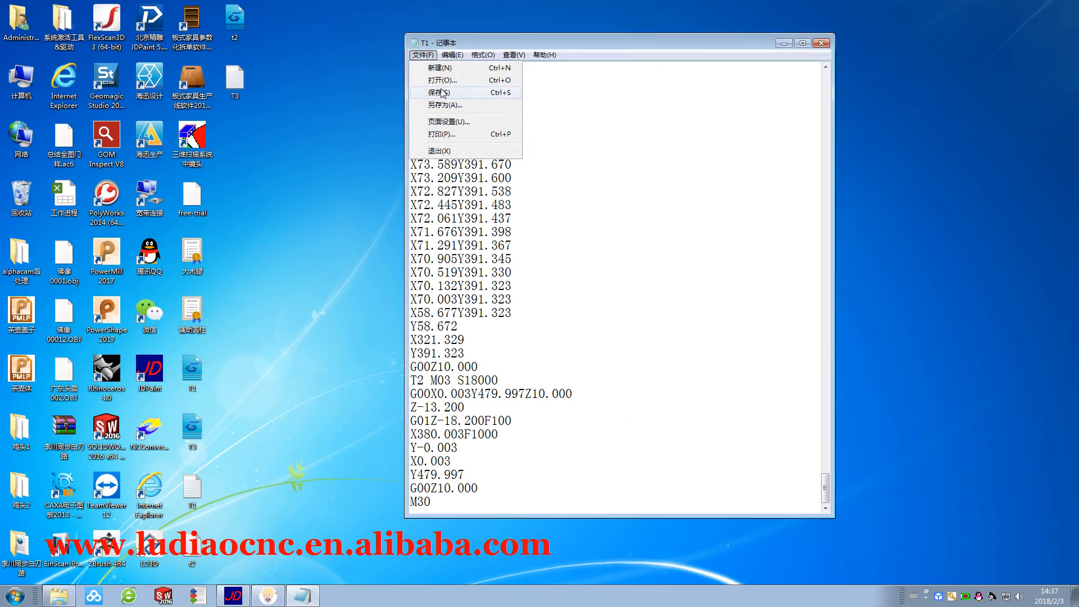
pyautogui.click(443, 93)
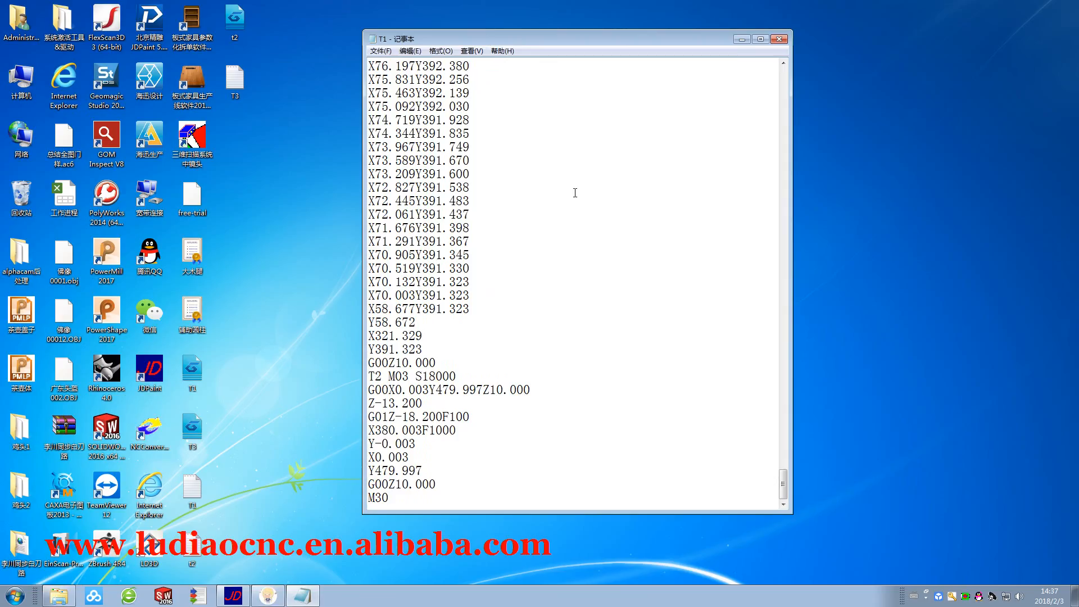
# Search the merged T1 program upward for "T" to locate its last tool-change line
pyautogui.moveTo(530, 389); pyautogui.dragTo(368, 160)
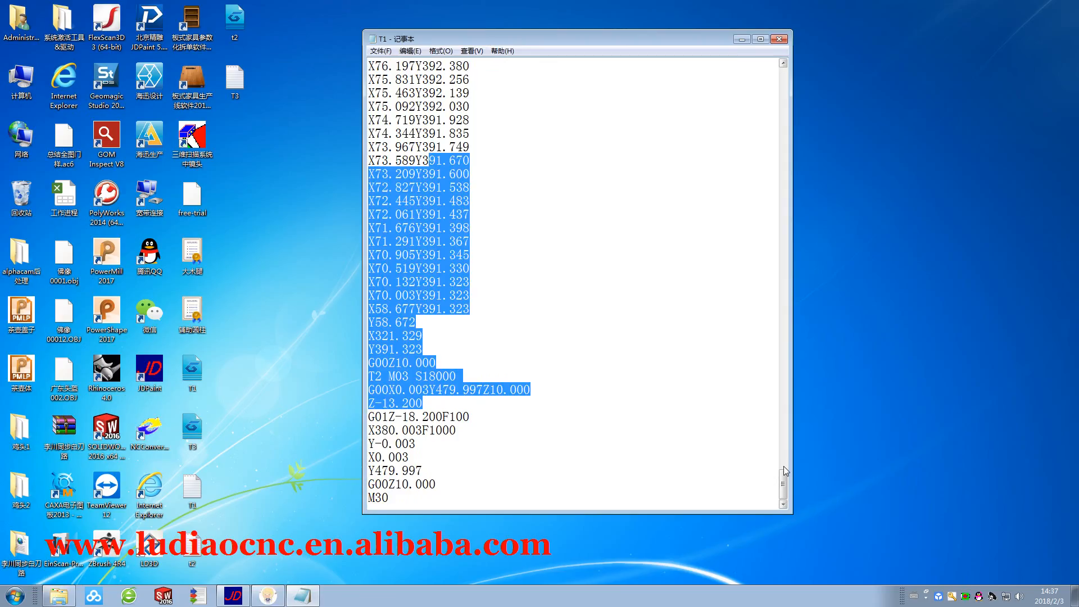
pyautogui.moveTo(783, 470); pyautogui.dragTo(784, 89)
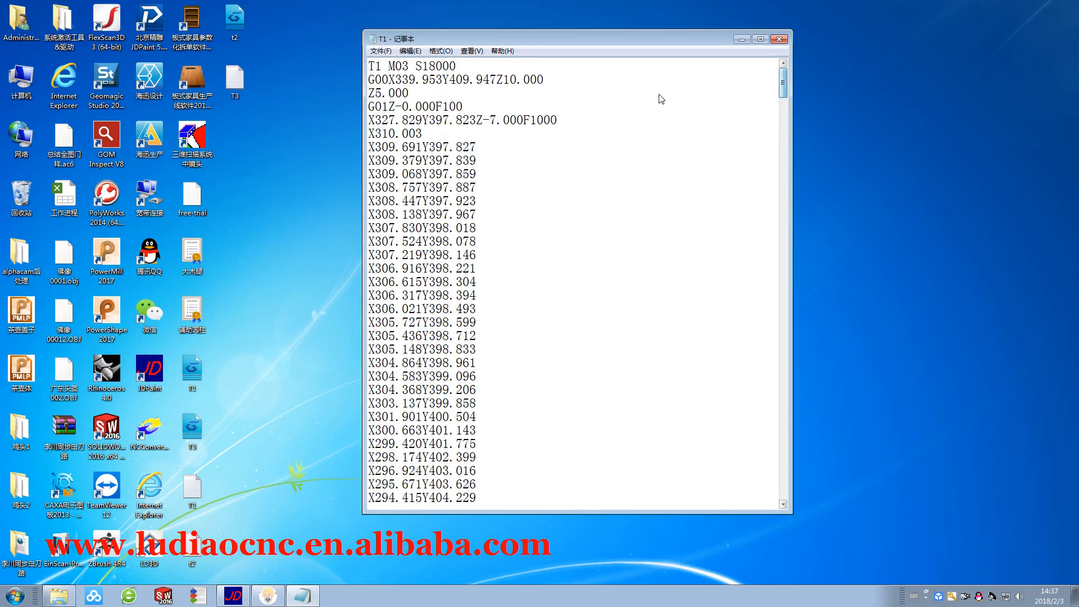
pyautogui.click(433, 56)
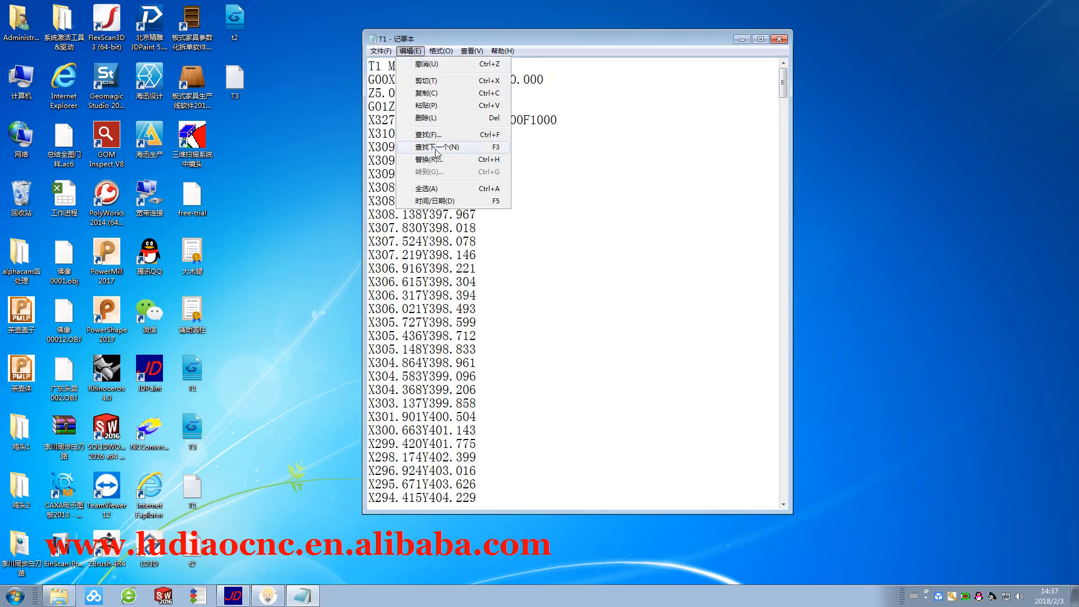
pyautogui.click(430, 135)
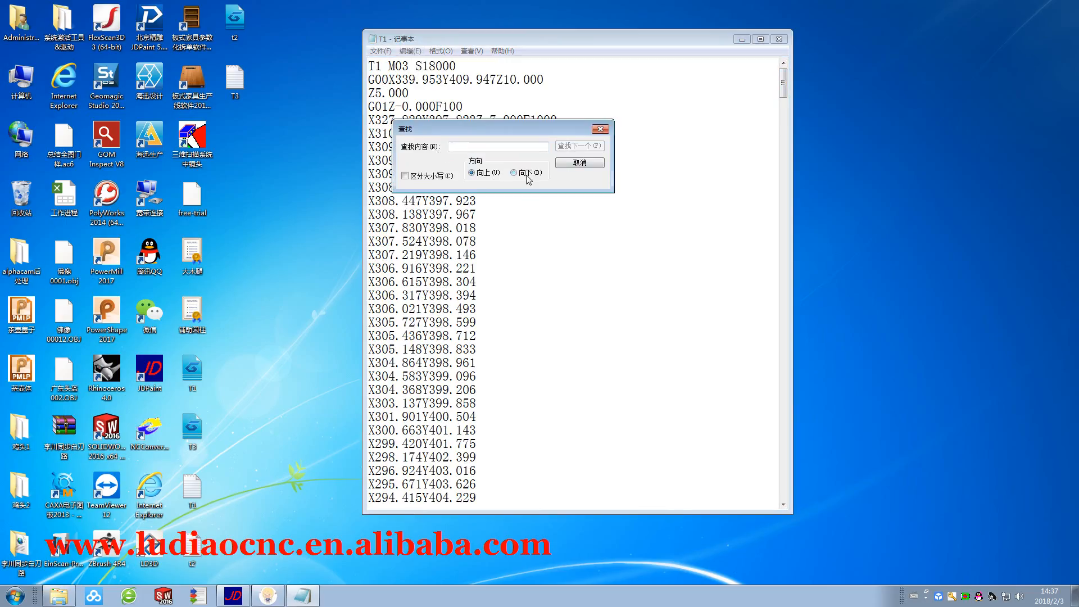
pyautogui.write('T')
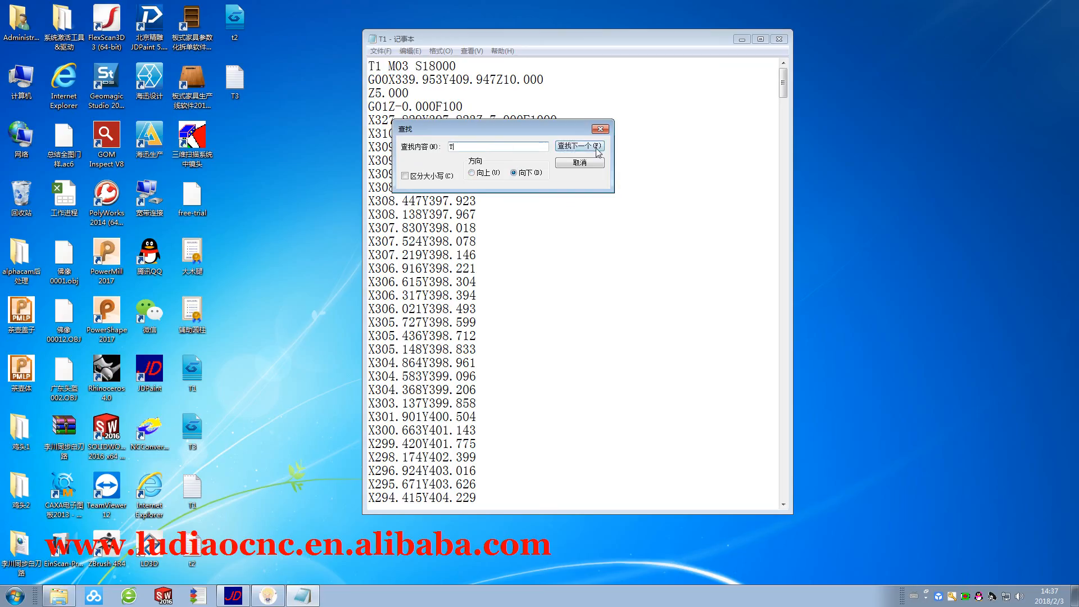
pyautogui.click(580, 146)
pyautogui.click(567, 341)
pyautogui.click(491, 175)
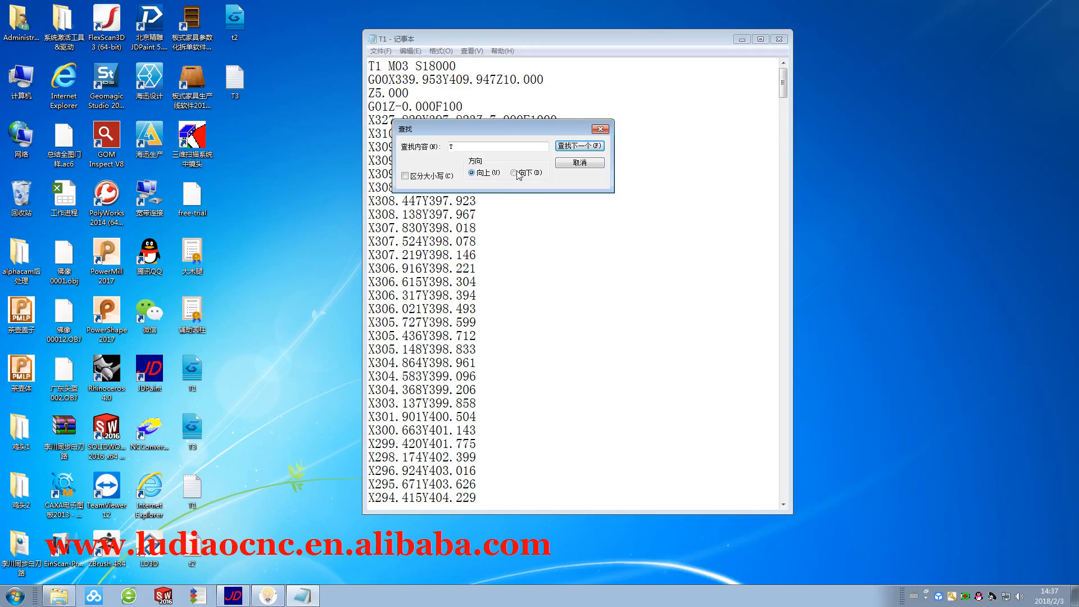
pyautogui.click(569, 146)
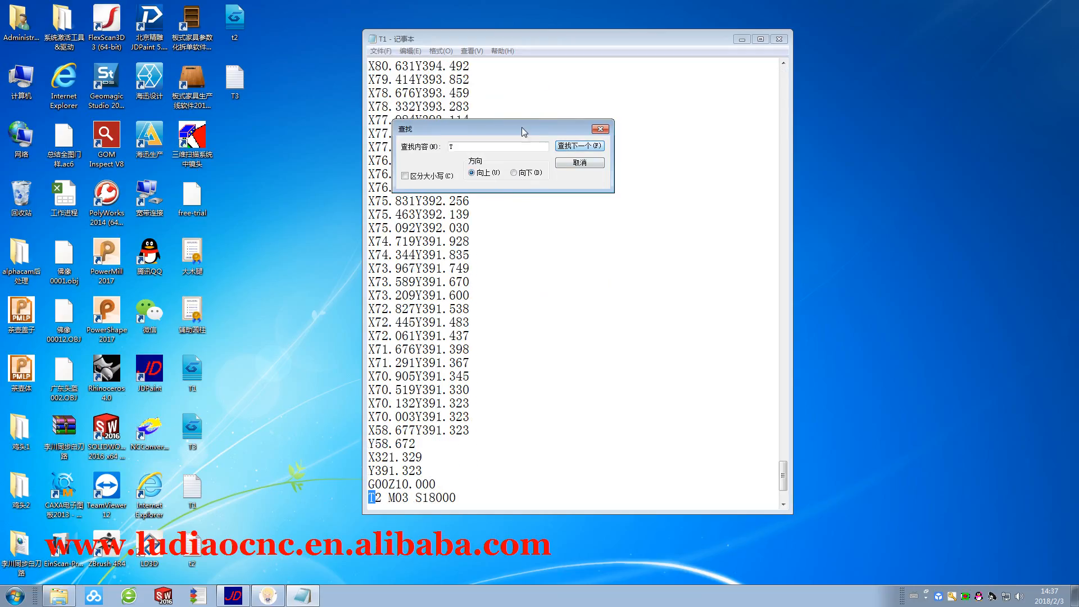
# Check the T2 and T3 tool codes in the merged program by continuing the upward search, then close the search
pyautogui.moveTo(526, 129); pyautogui.dragTo(699, 140)
pyautogui.click(388, 500)
pyautogui.doubleClick(388, 500)
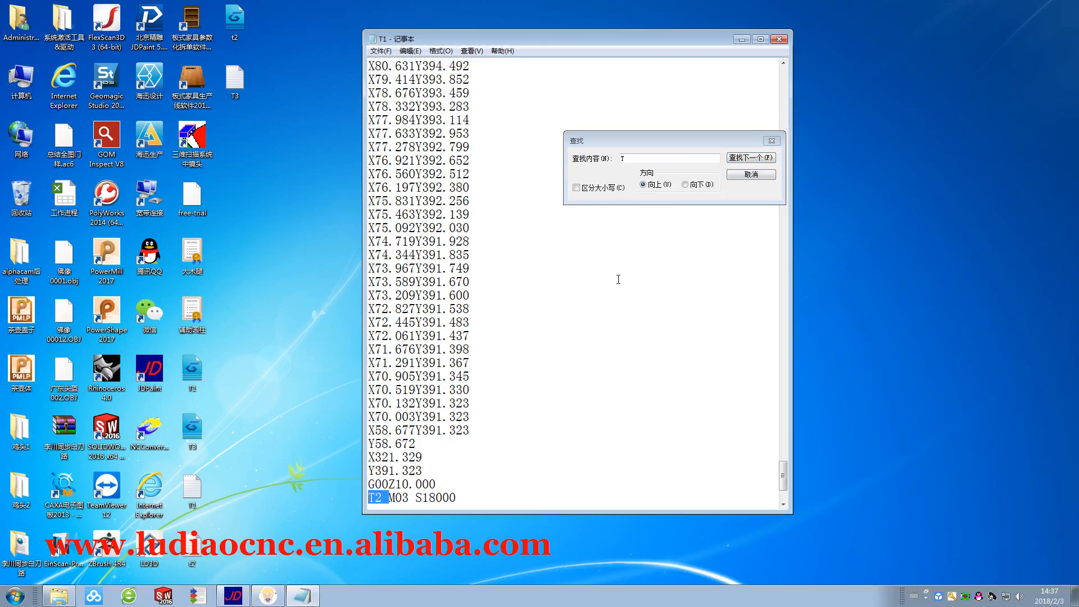
pyautogui.click(733, 161)
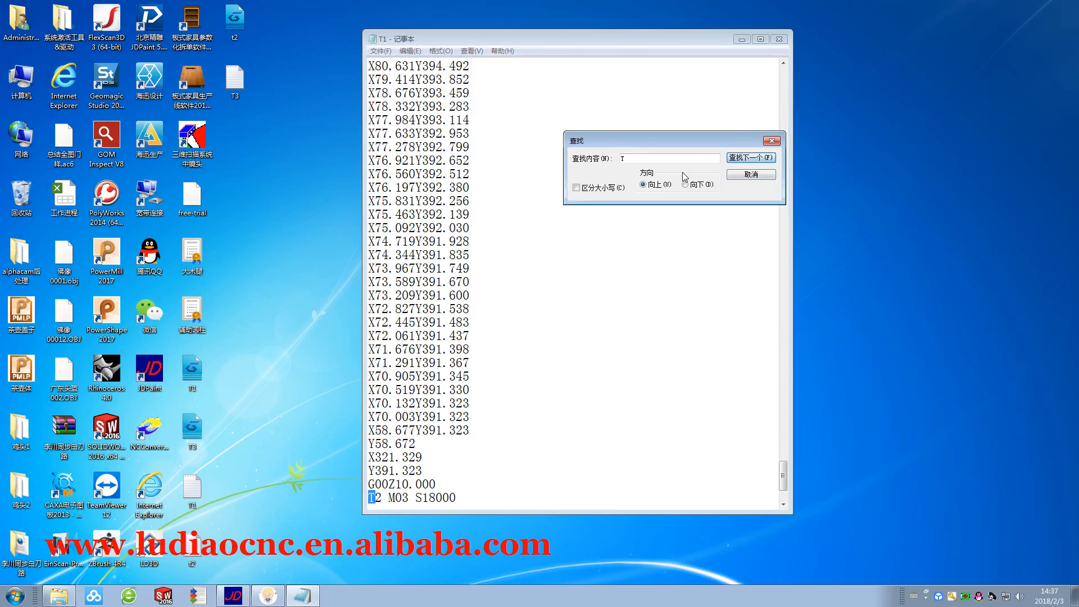
pyautogui.click(753, 157)
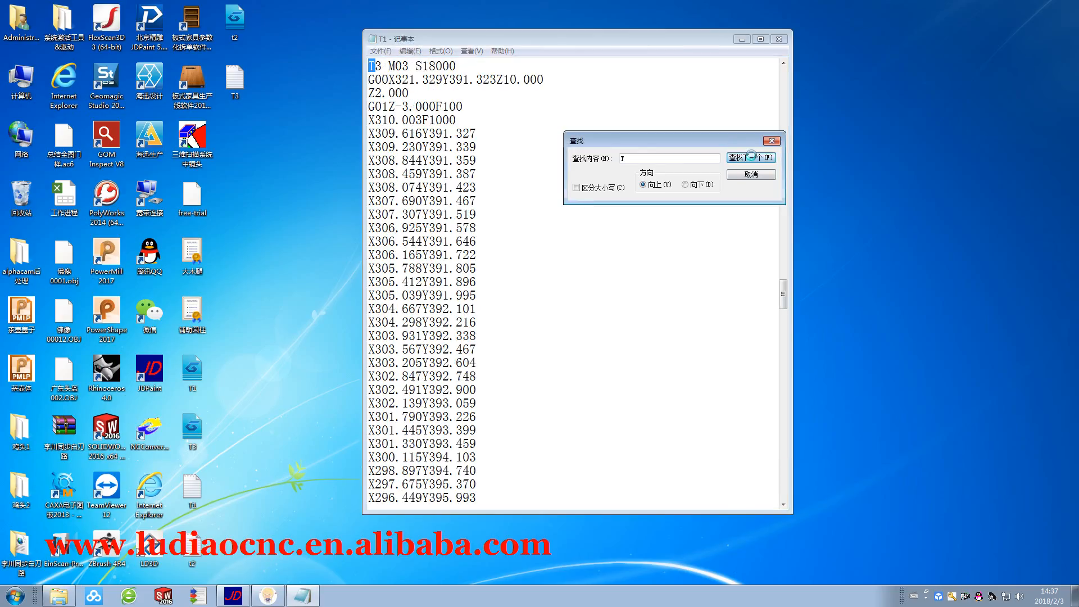
pyautogui.click(384, 67)
pyautogui.moveTo(384, 66); pyautogui.dragTo(363, 75)
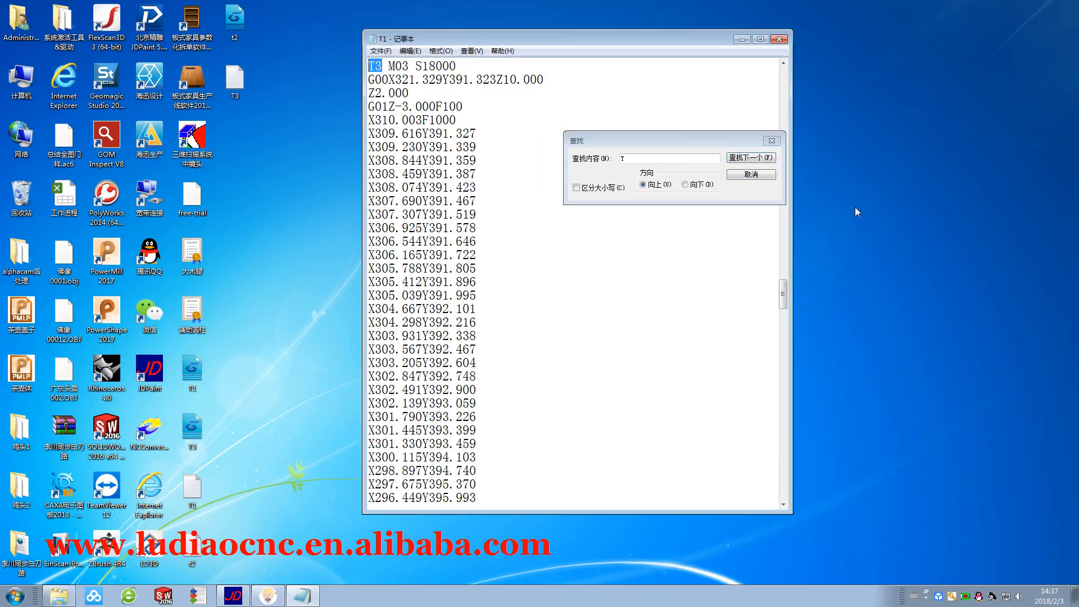
pyautogui.click(772, 140)
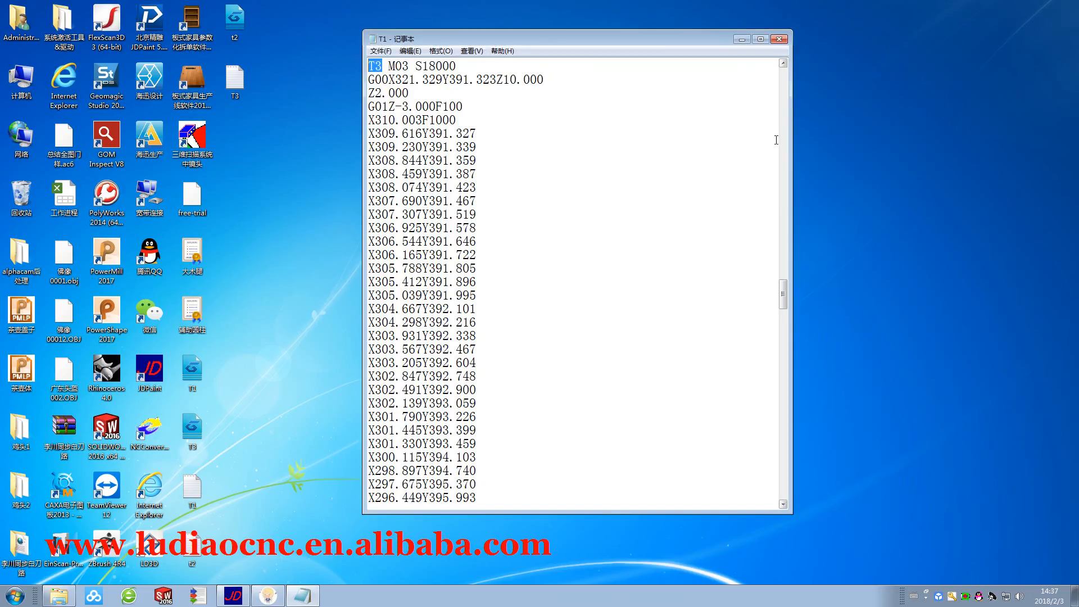
# Close the merged T1 program and move its file icon to the open middle area of the desktop
pyautogui.moveTo(657, 41); pyautogui.dragTo(596, 77)
pyautogui.click(719, 74)
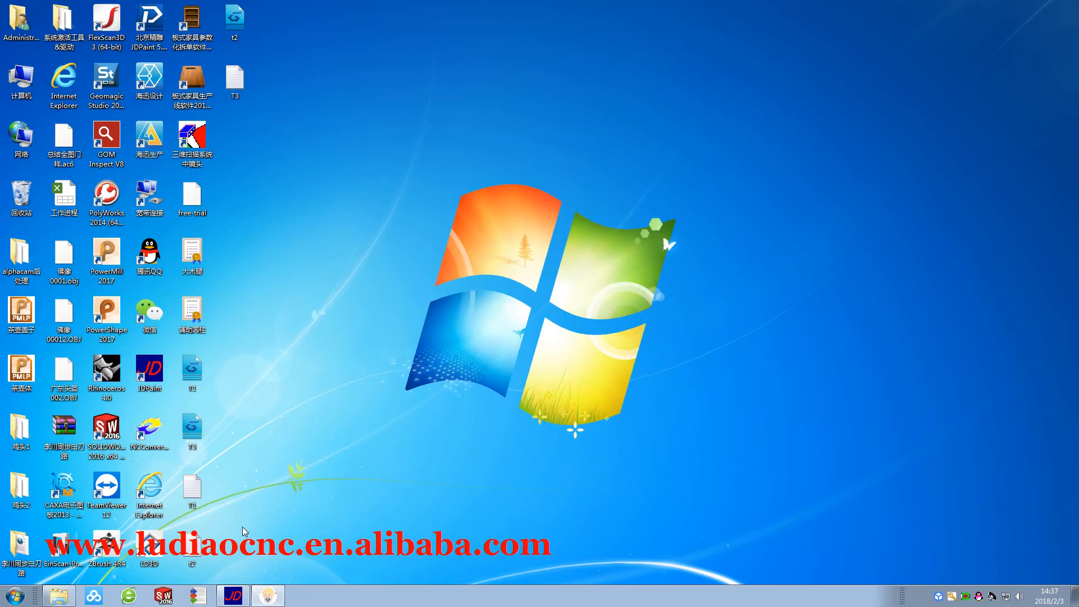
pyautogui.moveTo(192, 488); pyautogui.dragTo(576, 392)
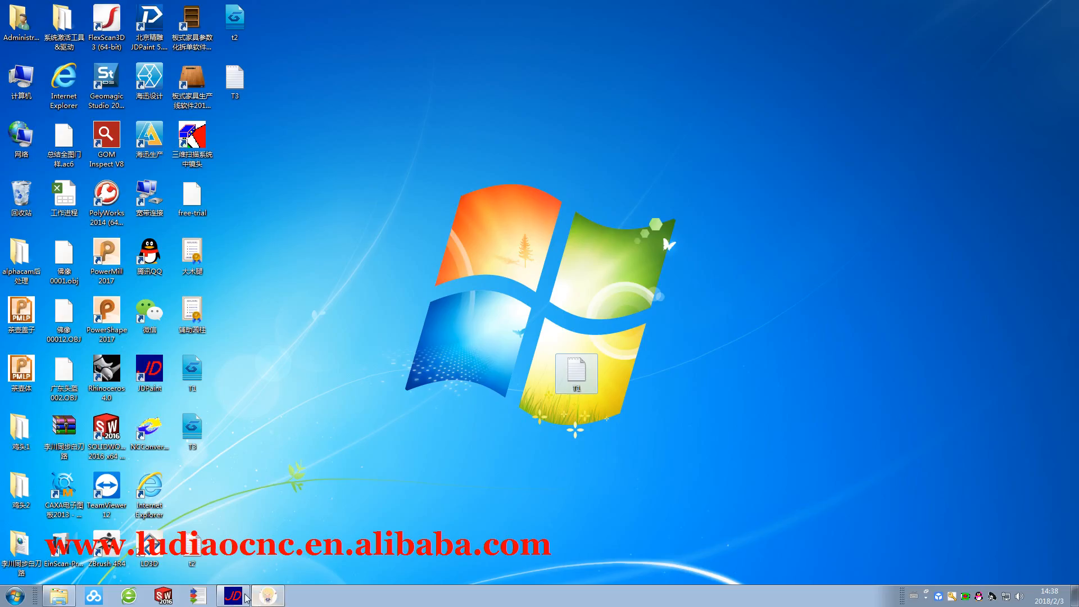
pyautogui.click(198, 596)
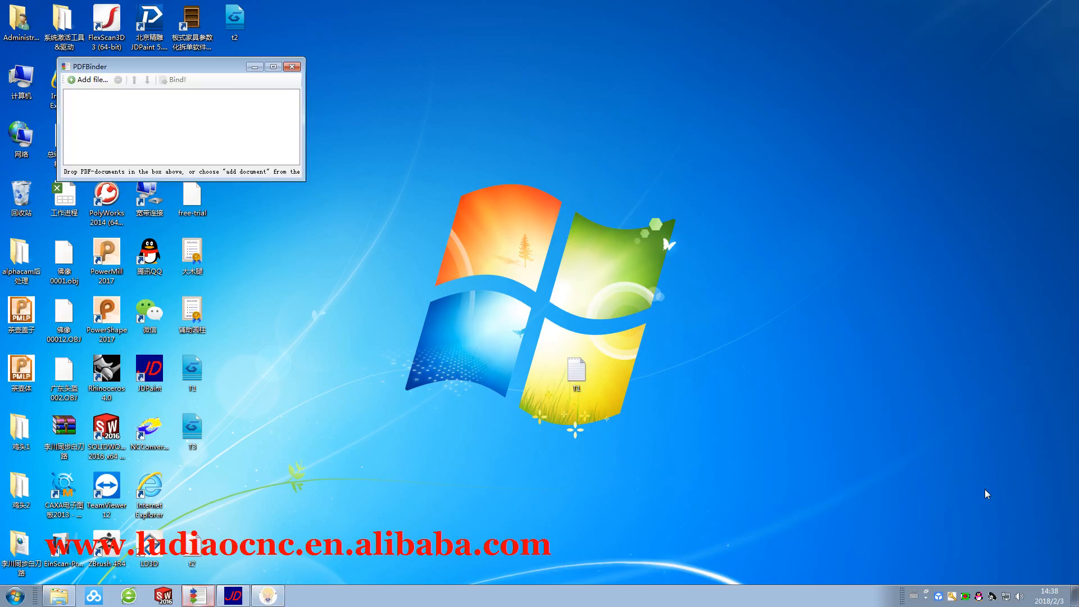
pyautogui.click(965, 602)
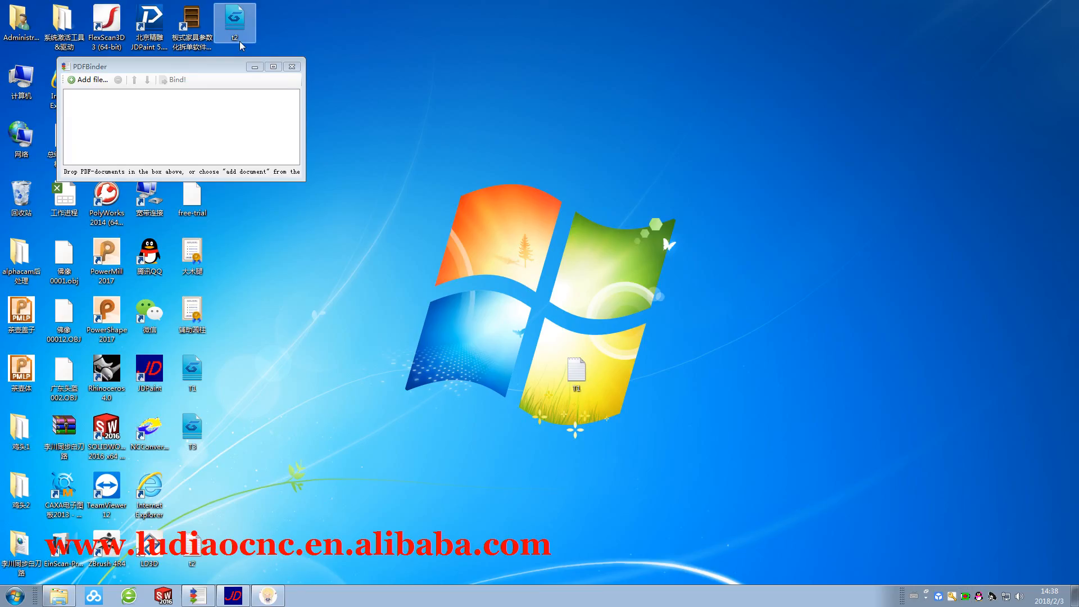
pyautogui.click(292, 67)
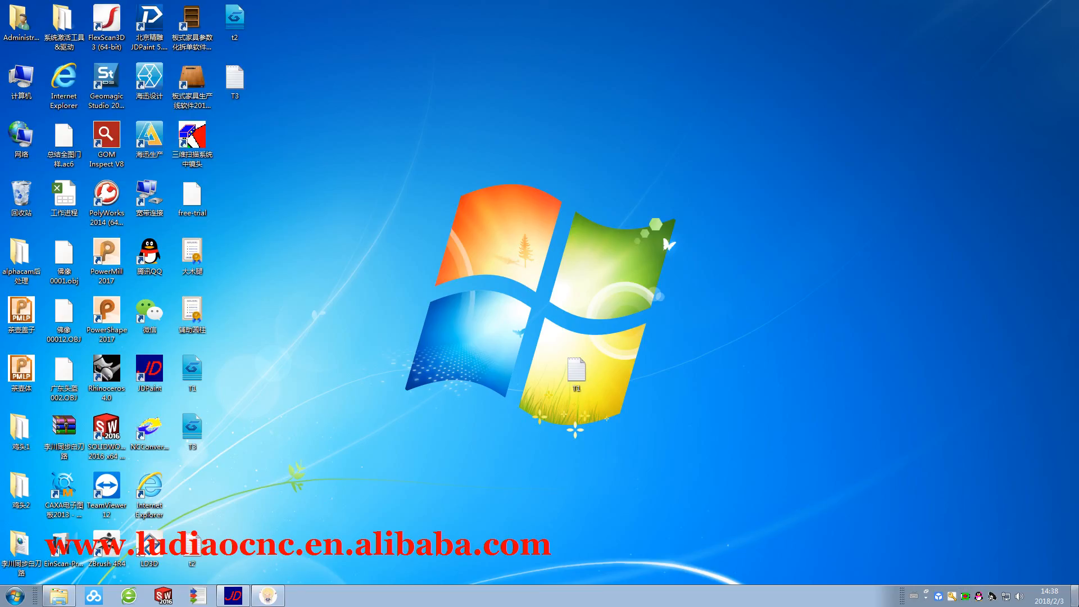
pyautogui.click(965, 599)
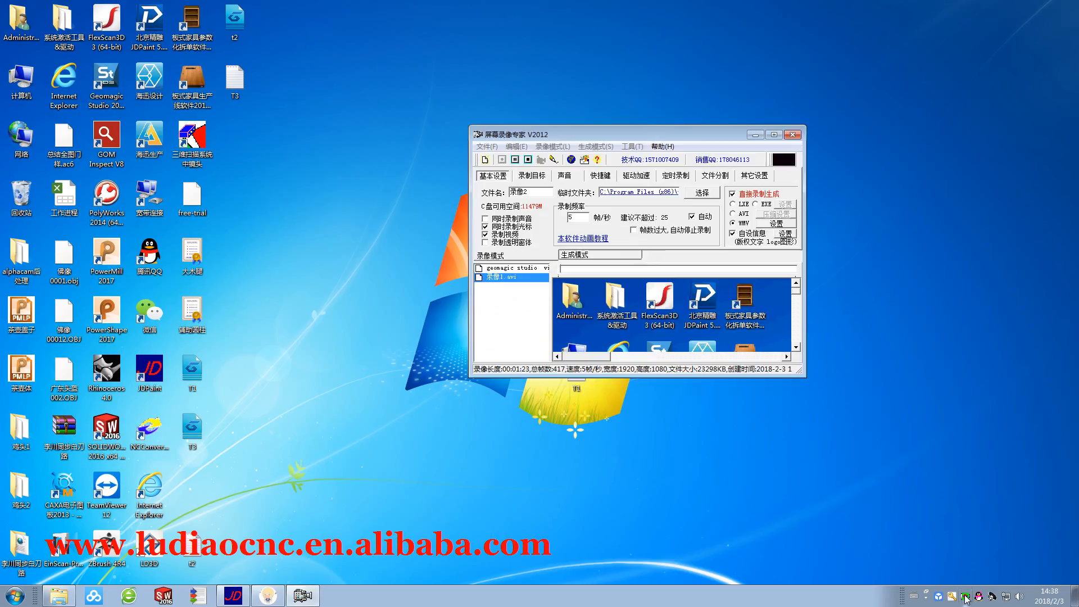